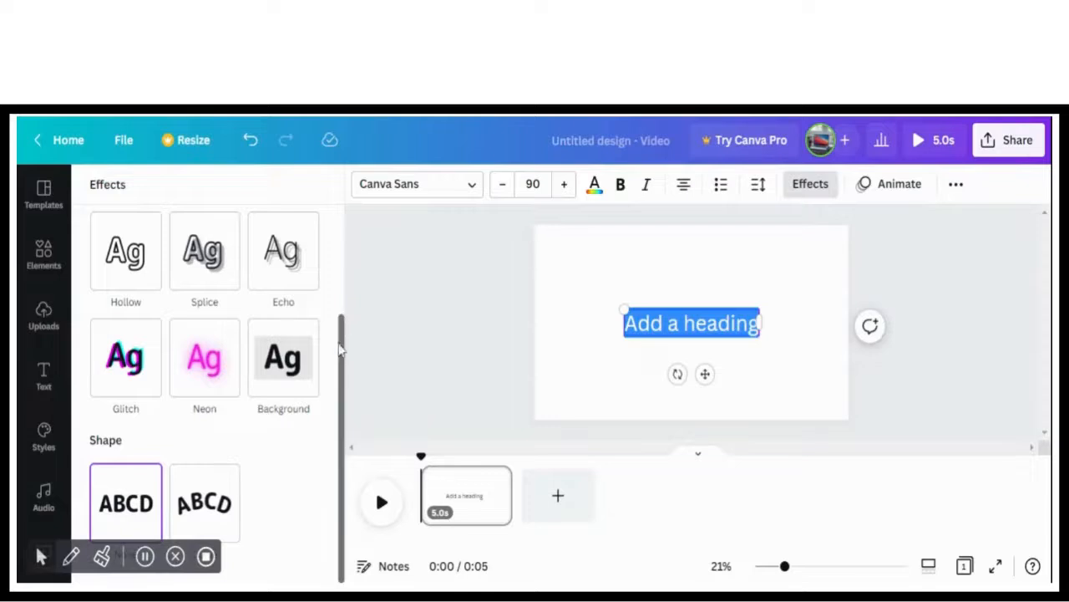
Remove the placeholder heading from the page, leaving the canvas blank
left_click_drag(340, 370, 355, 272)
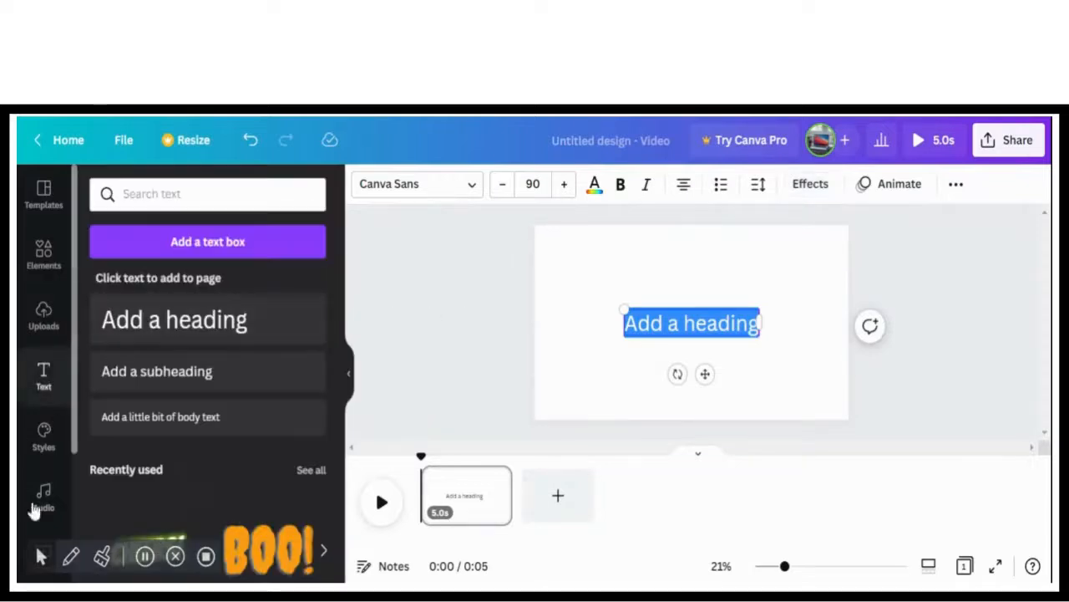
left_click(544, 339)
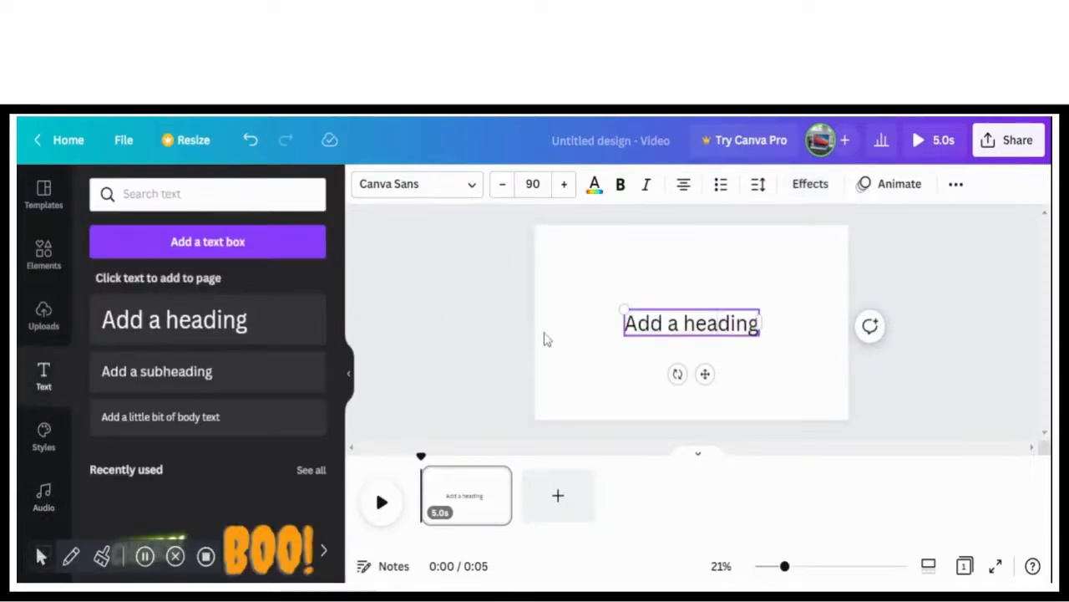
left_click_drag(682, 332, 239, 387)
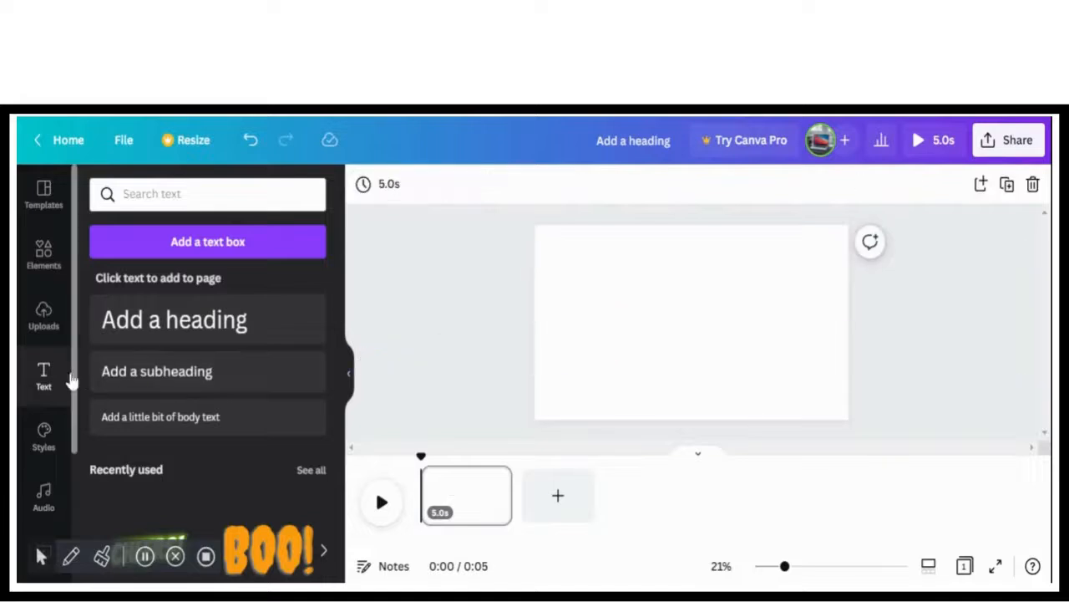
Fill the blank page with the warm multicoloured bokeh lights image from the recently used backgrounds
scroll(75, 371, "down", 3)
left_click(41, 435)
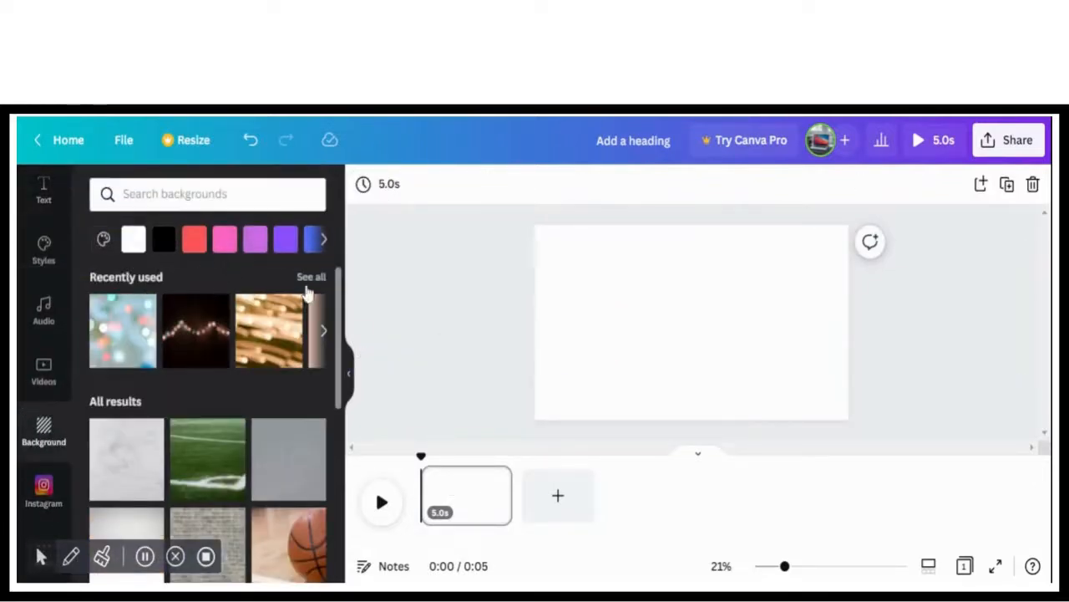
left_click(309, 279)
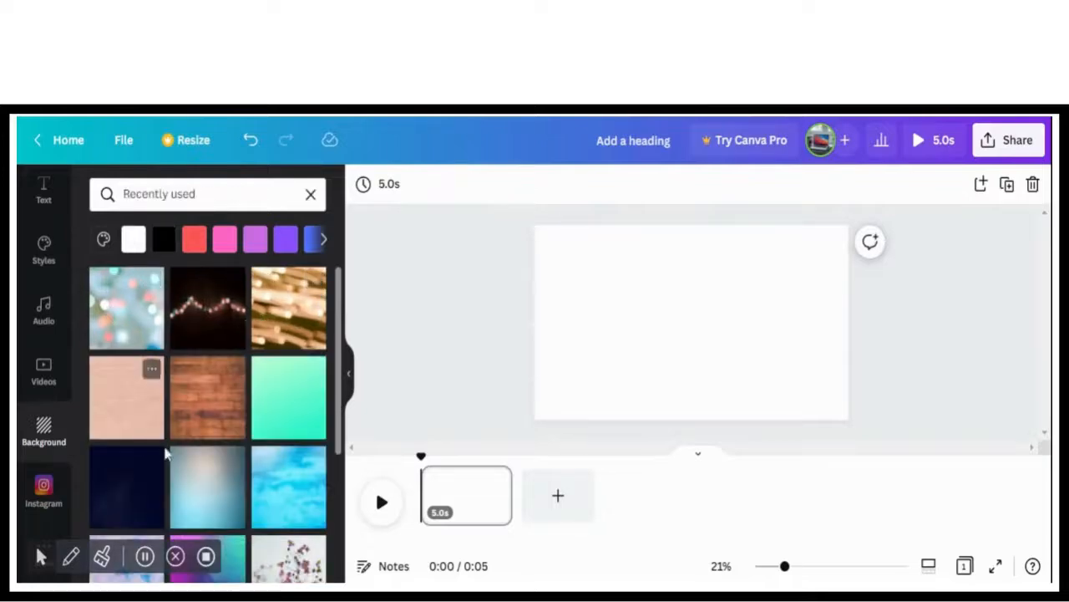
left_click_drag(338, 378, 307, 528)
left_click(241, 485)
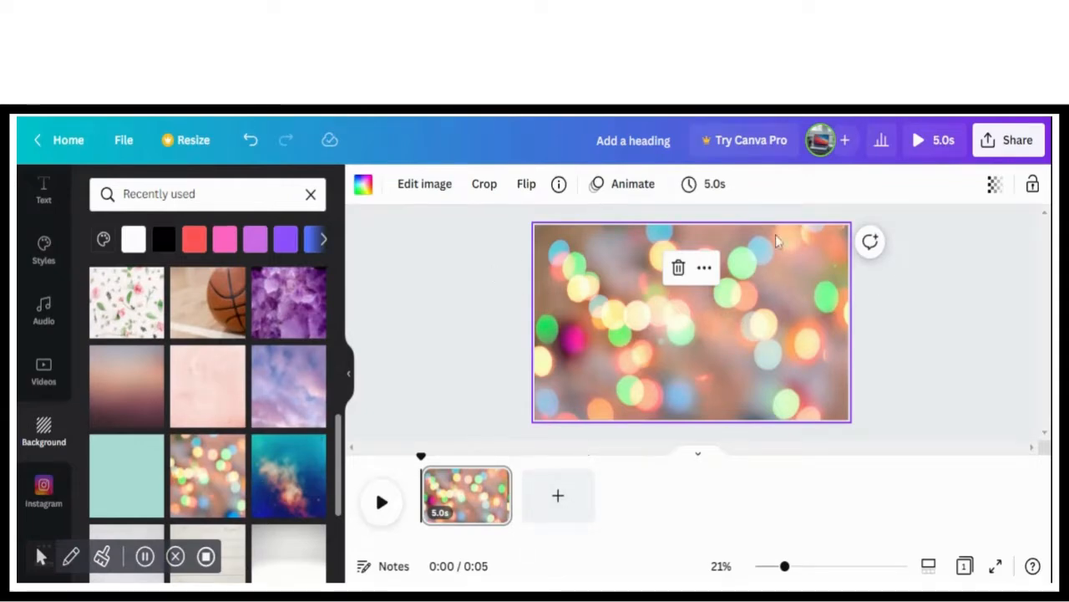
Add a heading over the bokeh lights page and replace its placeholder text with "background"
left_click(43, 188)
left_click(280, 324)
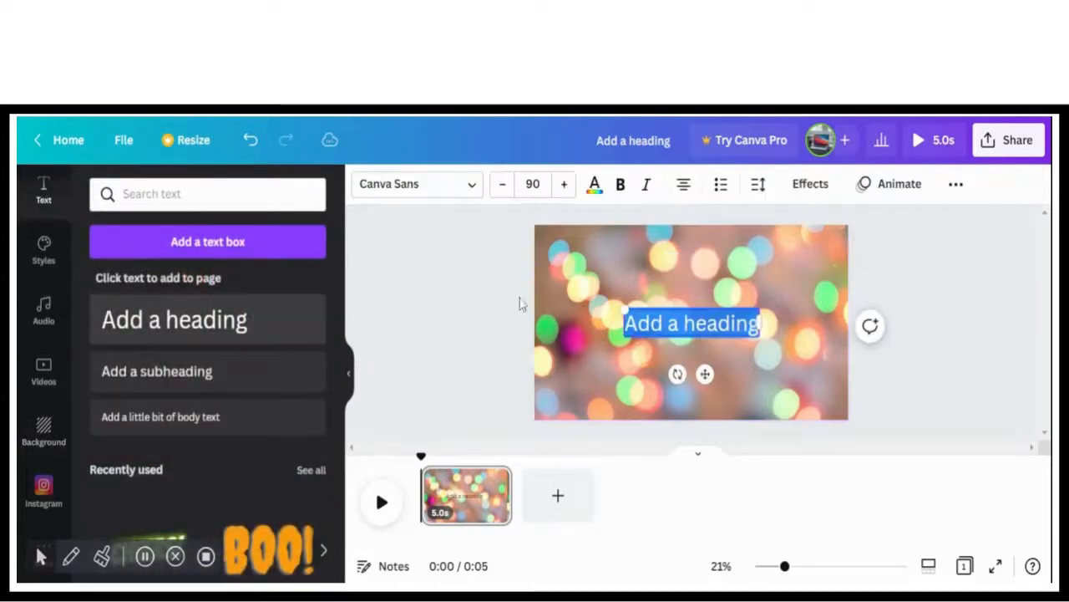
key("BackSpace")
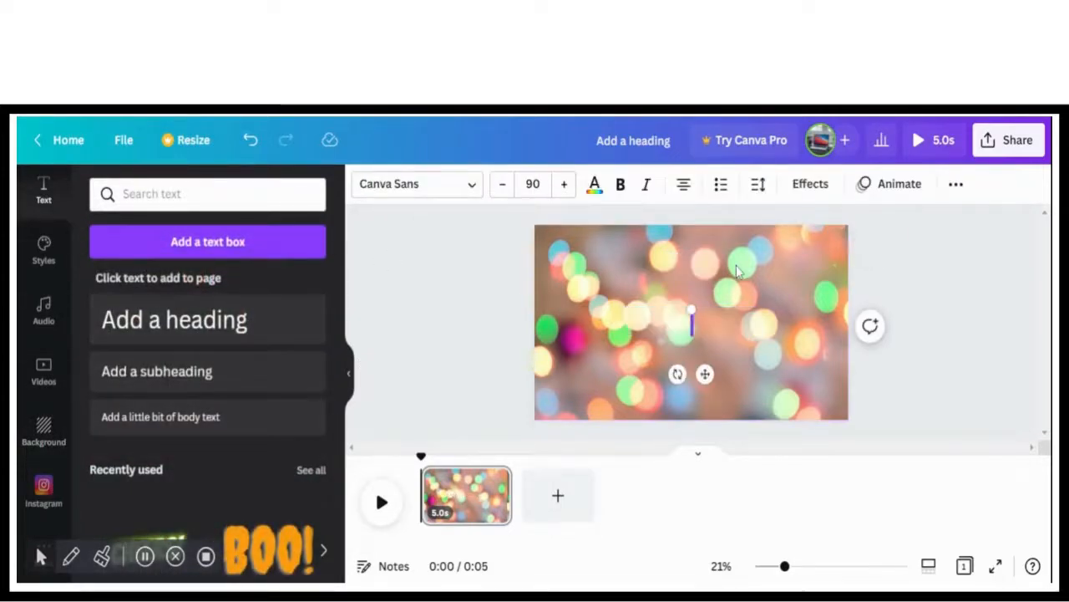
type("backgr")
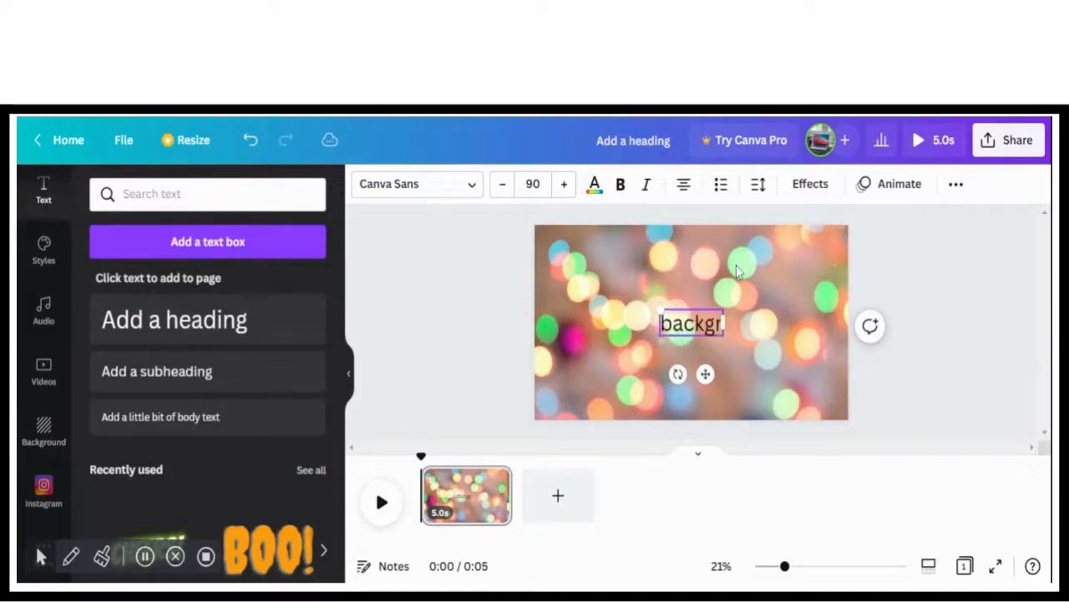
type("ound")
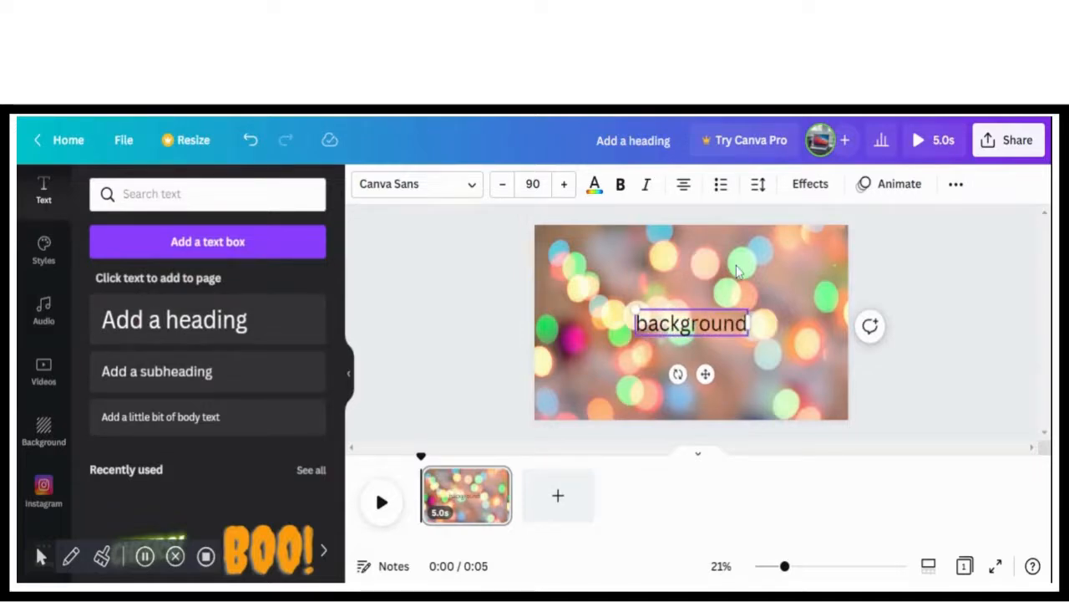
Rewrite the heading in capital letters as "BACKGROUND"
key("BackSpace")
key("BackSpace")
key("BackSpace")
key("BackSpace")
key("BackSpace")
key("BackSpace")
key("BackSpace")
key("BackSpace")
key("BackSpace")
key("BackSpace")
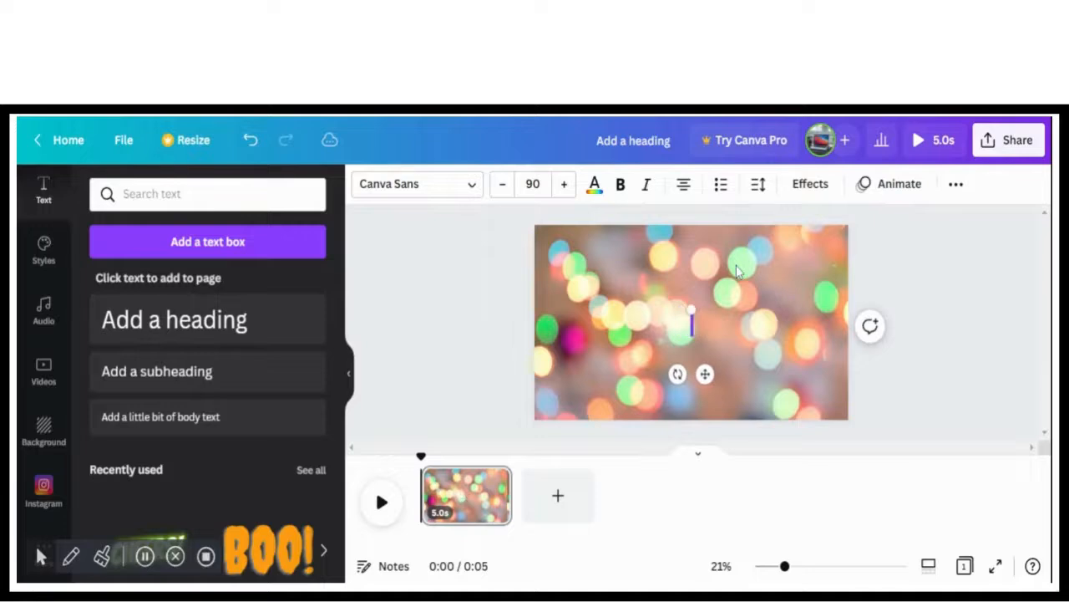
type("BAXK")
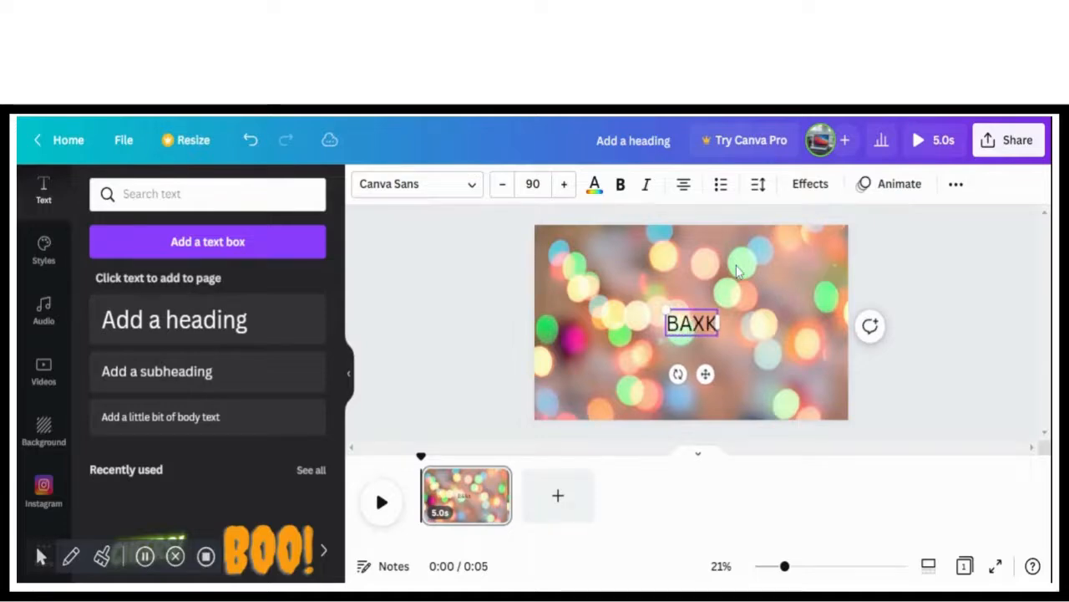
key("BackSpace")
key("BackSpace")
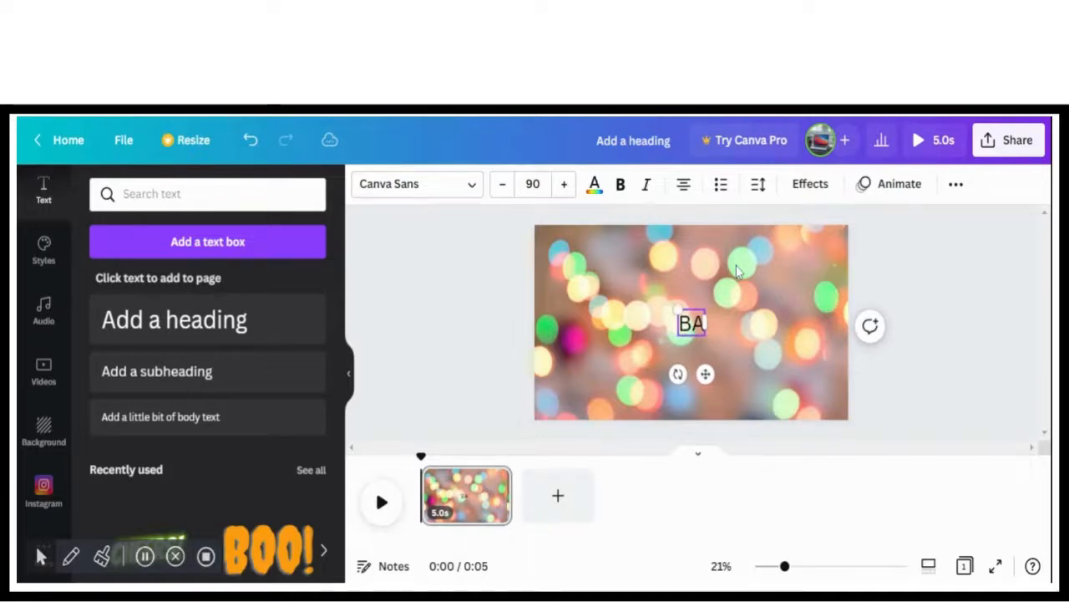
type("CKGROUND")
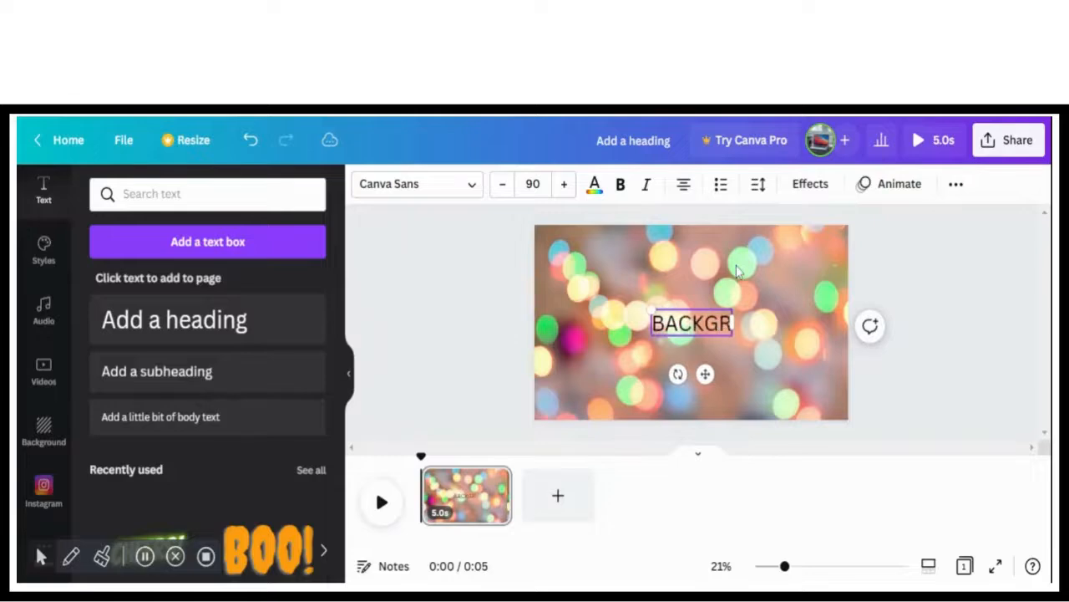
Apply the Background text effect to the BACKGROUND heading and enlarge the text to size 128
left_click(826, 190)
left_click(283, 509)
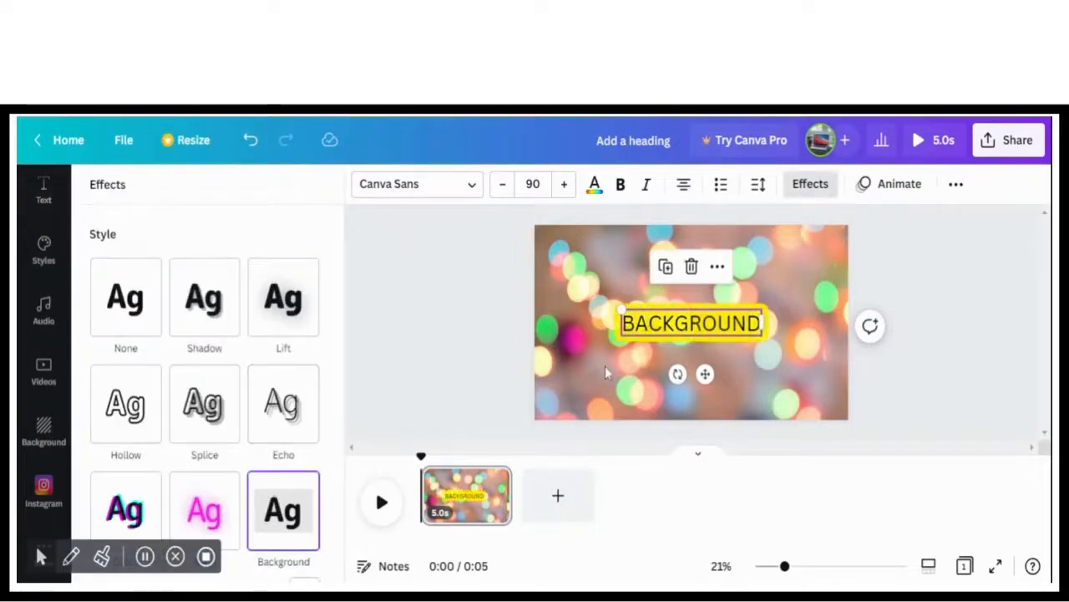
left_click(571, 338)
left_click_drag(619, 307, 666, 320)
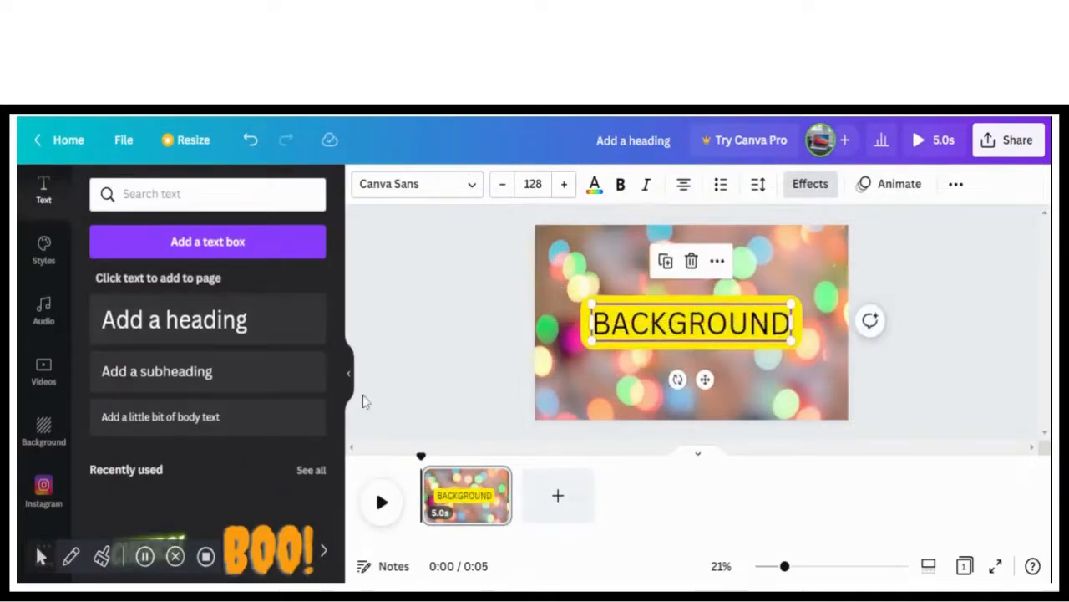
Set the heading's Background effect to roundness 100, spread 0, transparency 51 and a light orange color
left_click(805, 185)
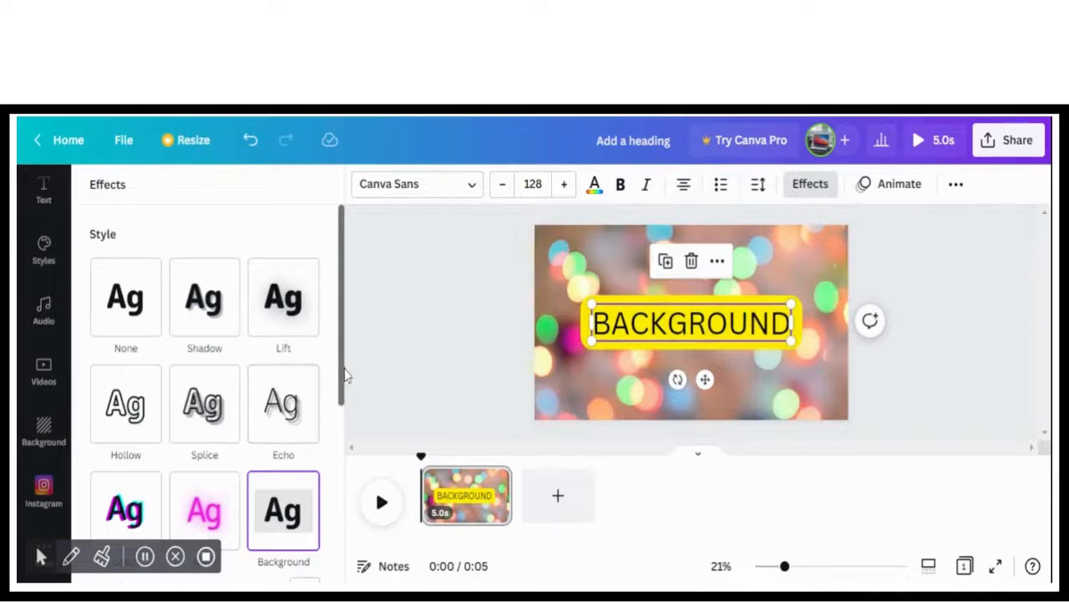
left_click_drag(344, 377, 345, 536)
left_click_drag(205, 317, 340, 330)
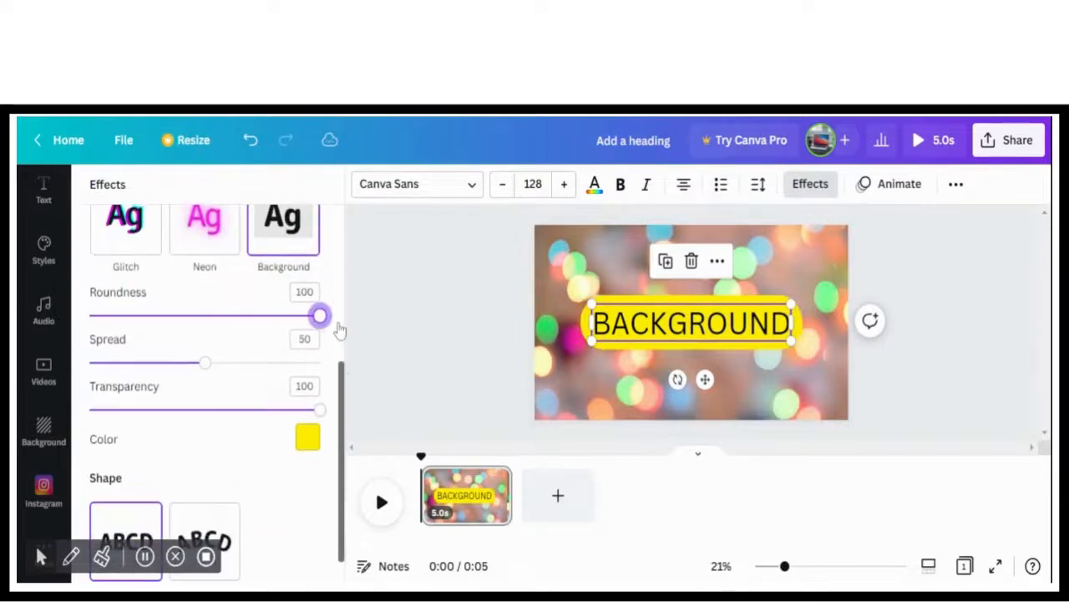
left_click_drag(205, 368, 88, 365)
left_click_drag(326, 415, 213, 414)
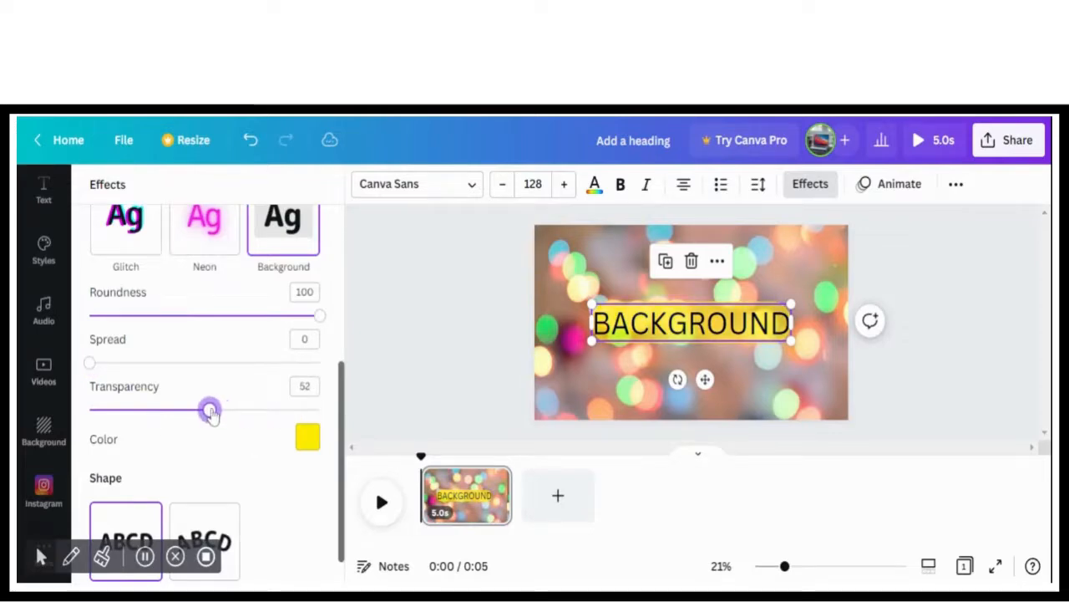
left_click(308, 436)
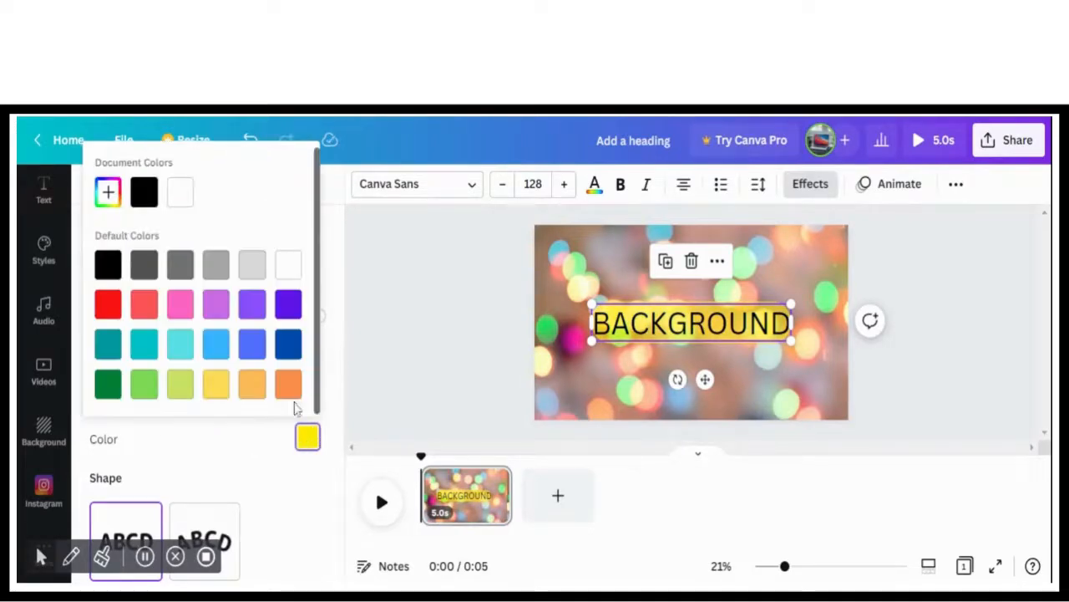
left_click(251, 384)
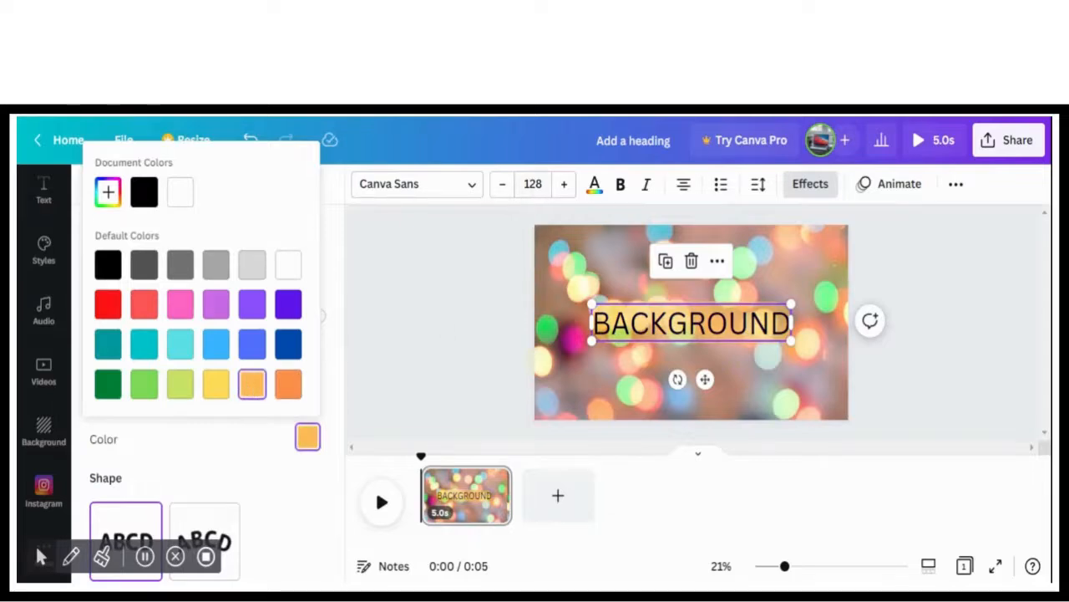
Make the BACKGROUND heading bold and italic, and color its text white
left_click(623, 190)
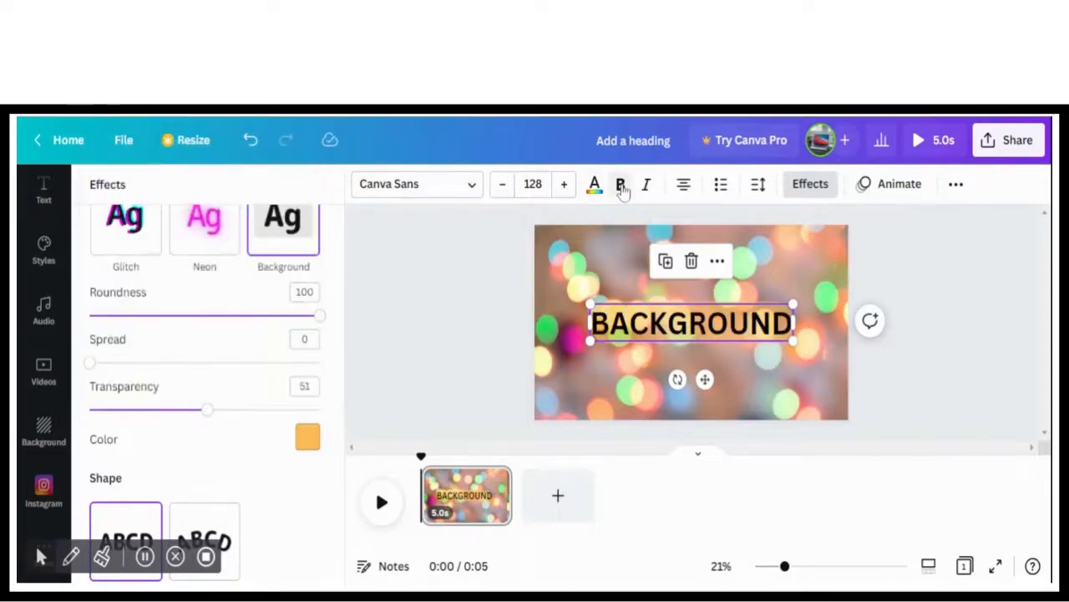
left_click(647, 186)
left_click(594, 185)
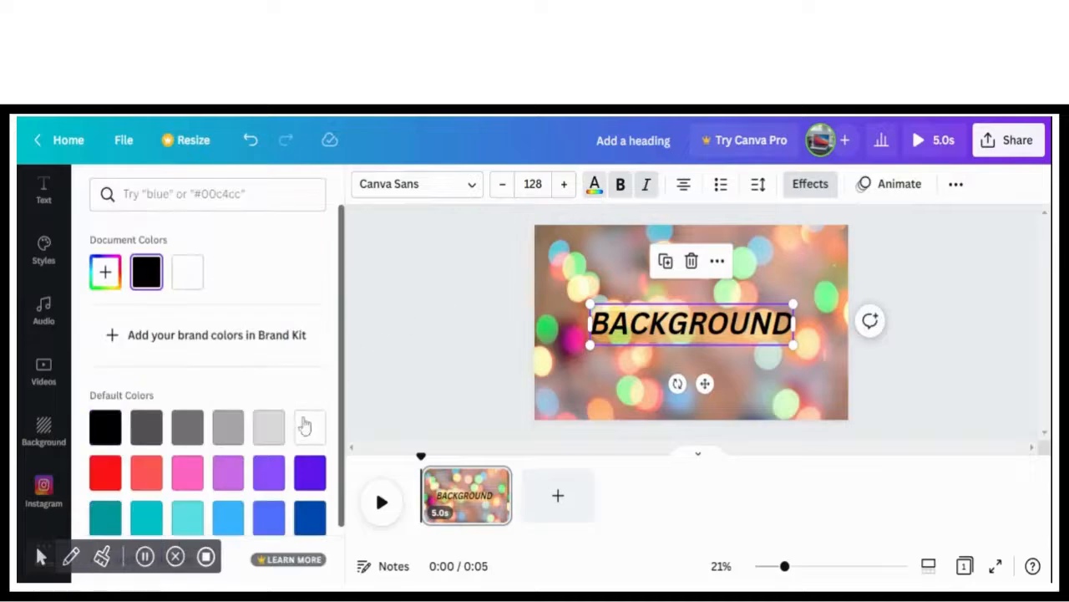
left_click(308, 427)
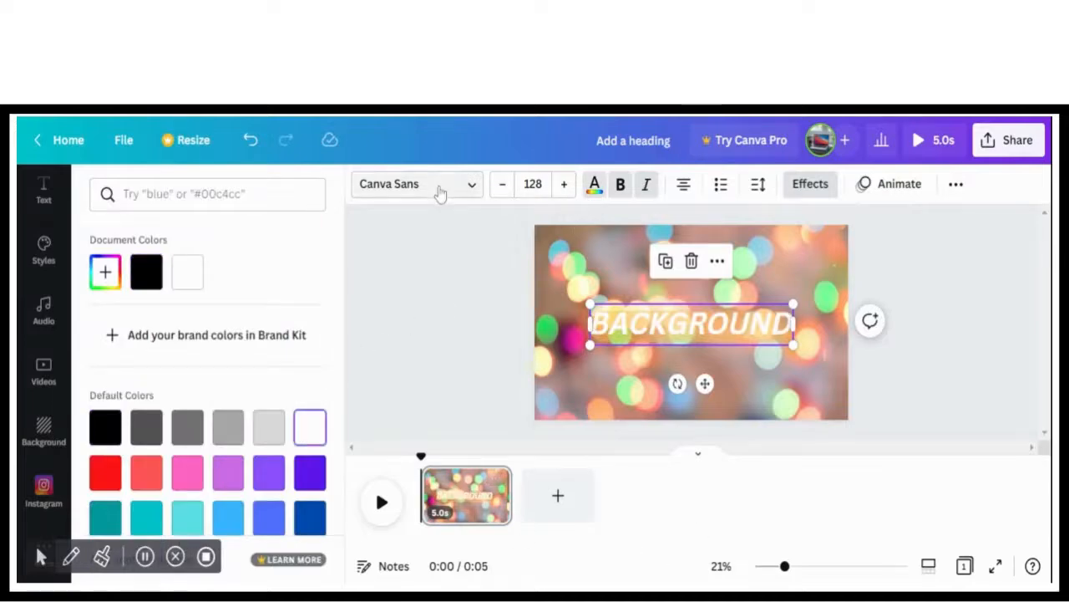
Change the BACKGROUND heading's font to Bitter and enlarge the text to size 156
left_click(414, 184)
left_click(140, 358)
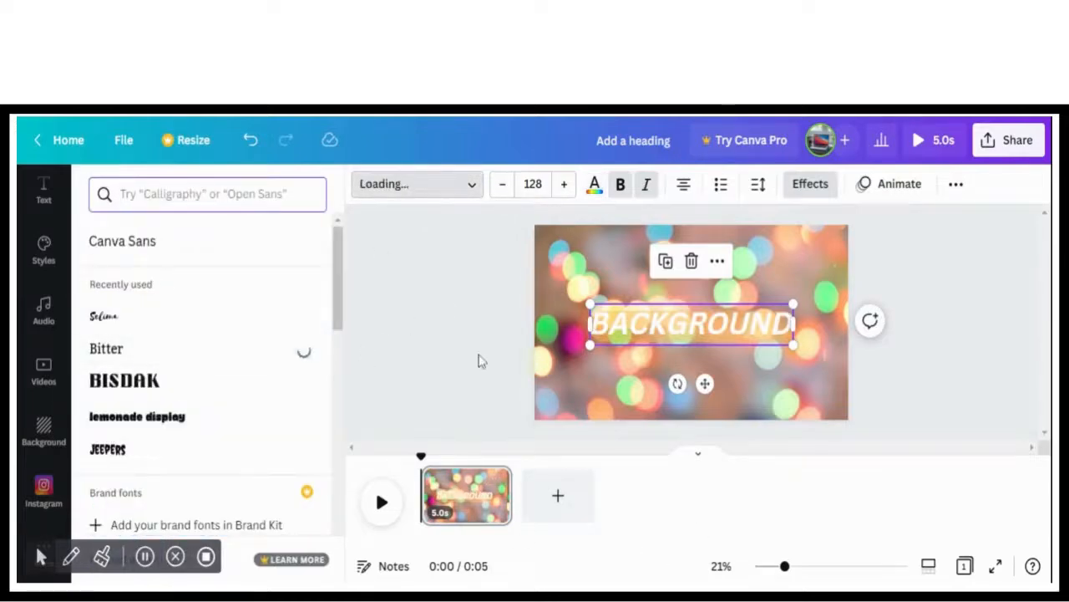
left_click_drag(592, 302, 627, 307)
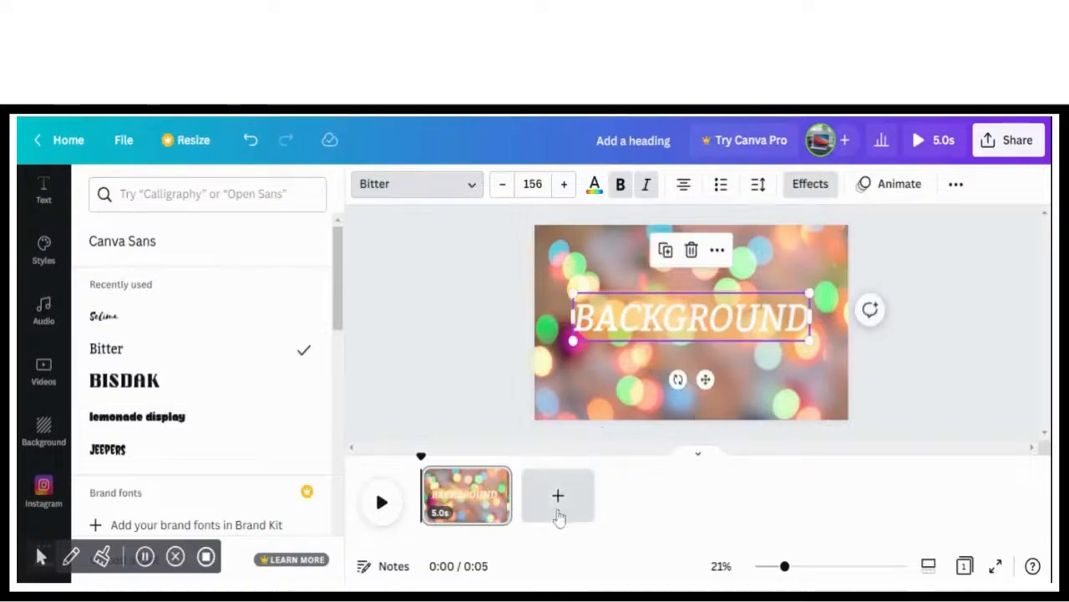
Add a second page and give it the pale blue bokeh lights image from the recently used backgrounds
left_click(559, 511)
left_click(45, 426)
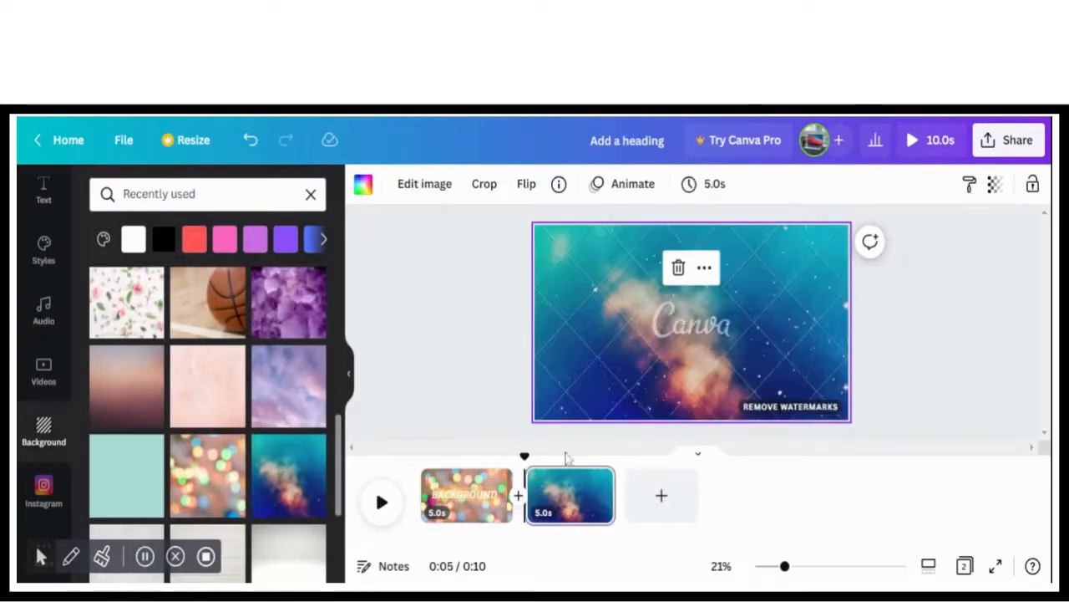
left_click(117, 485)
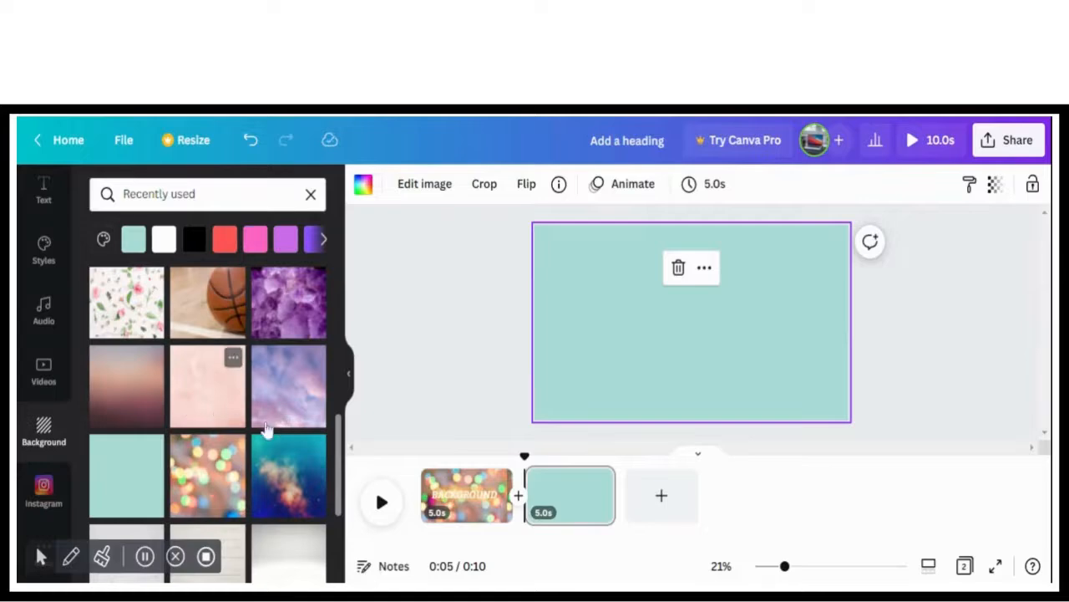
left_click(275, 392)
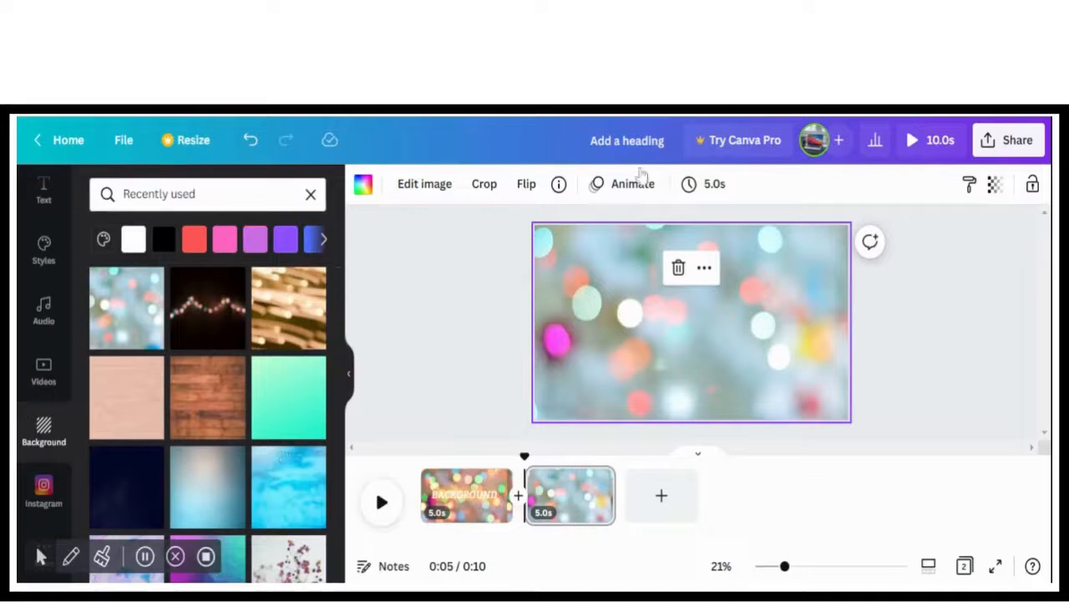
Add a heading reading "NEON" to the second page
left_click(43, 192)
left_click(303, 309)
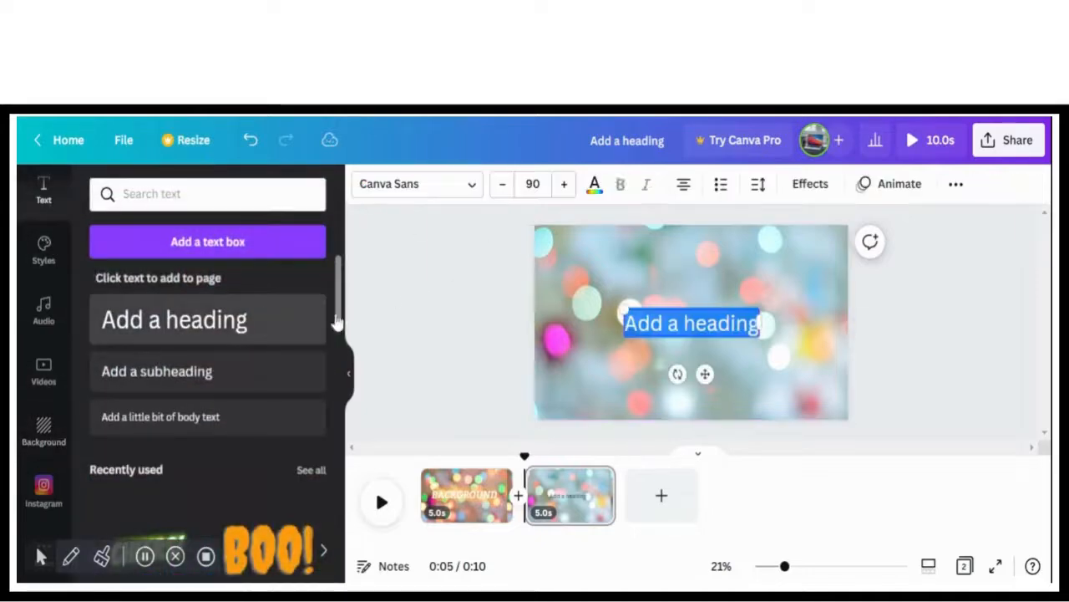
type("NE")
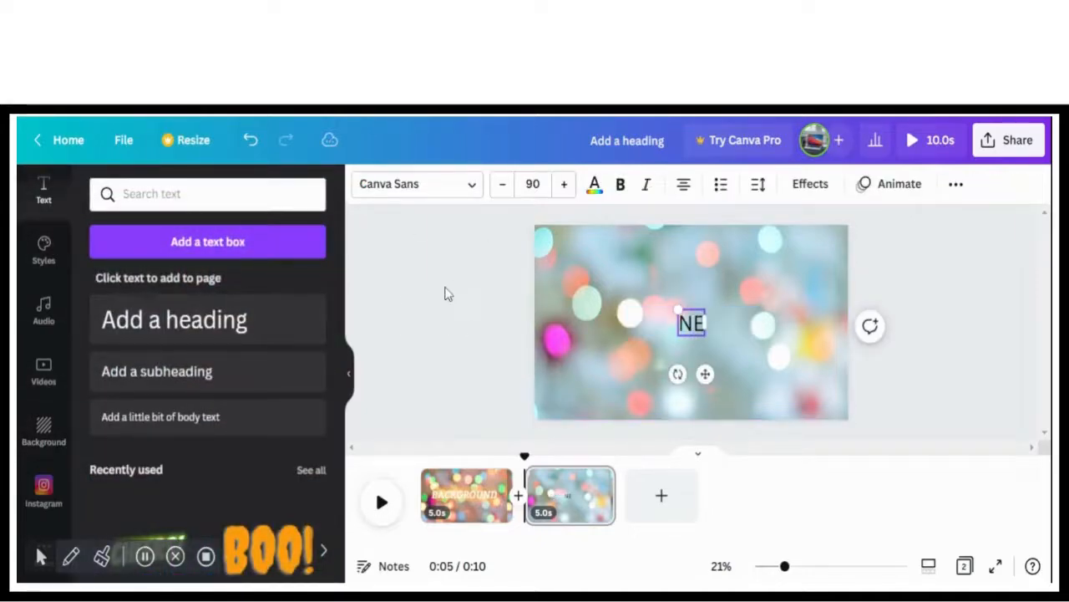
type("ON")
Apply the Neon text effect to the NEON heading, enlarge it to size 286 and reposition it near the page center
left_click(810, 184)
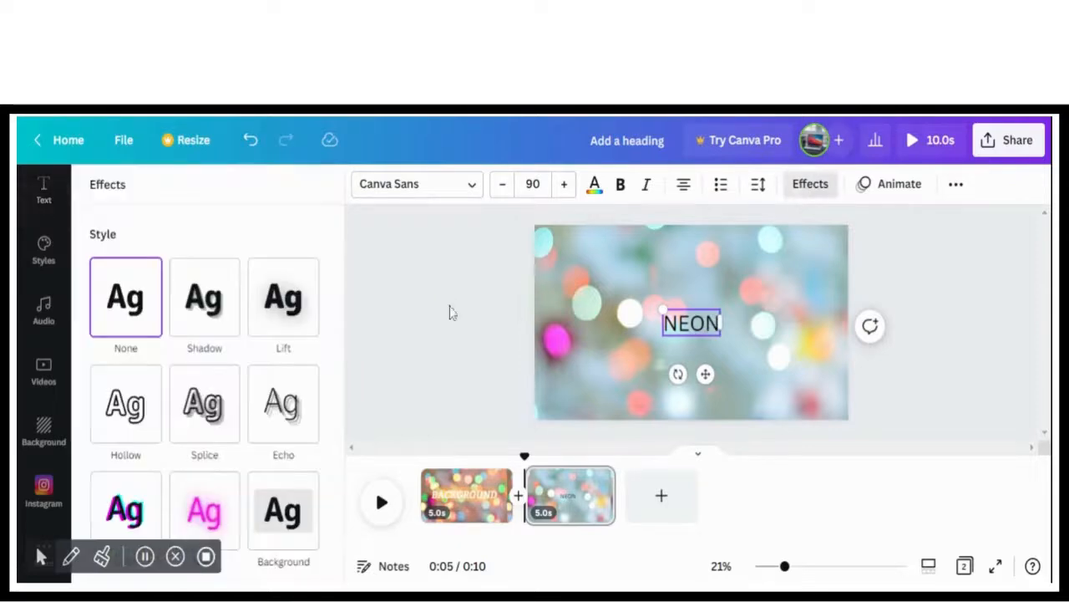
left_click(204, 510)
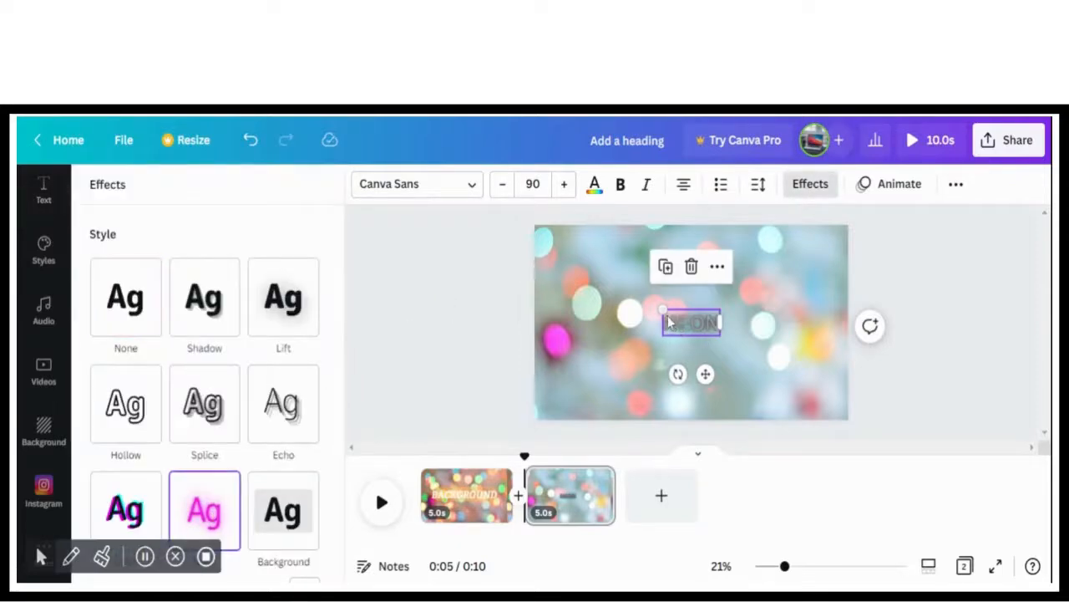
left_click_drag(662, 311, 577, 267)
left_click_drag(633, 302, 669, 309)
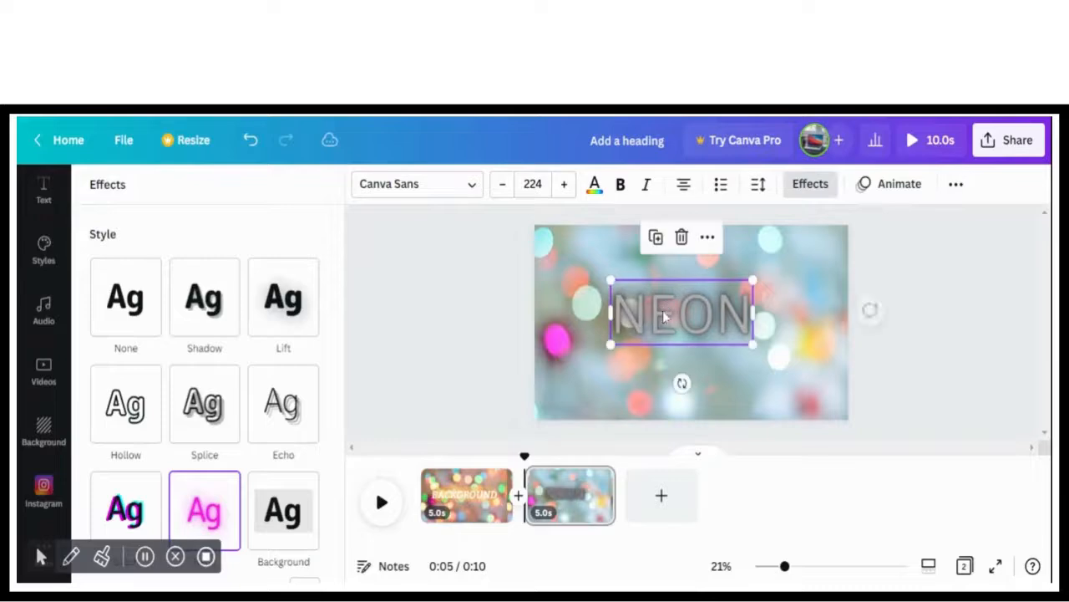
left_click_drag(613, 280, 572, 262)
left_click_drag(637, 308, 655, 323)
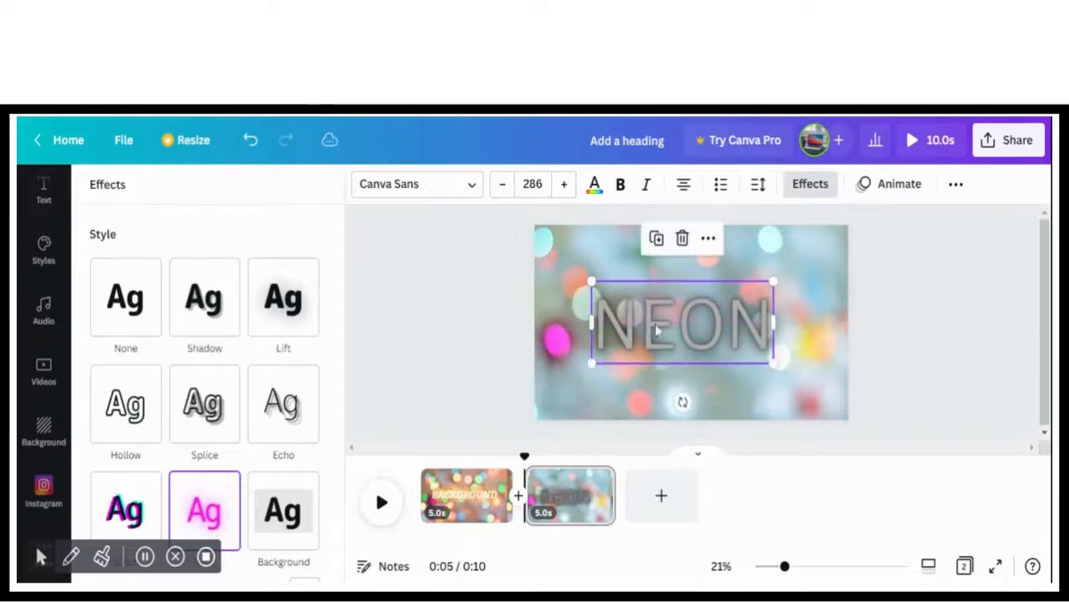
Change the NEON heading's color to coral red and move the heading slightly closer to the page center
left_click_drag(341, 386, 315, 510)
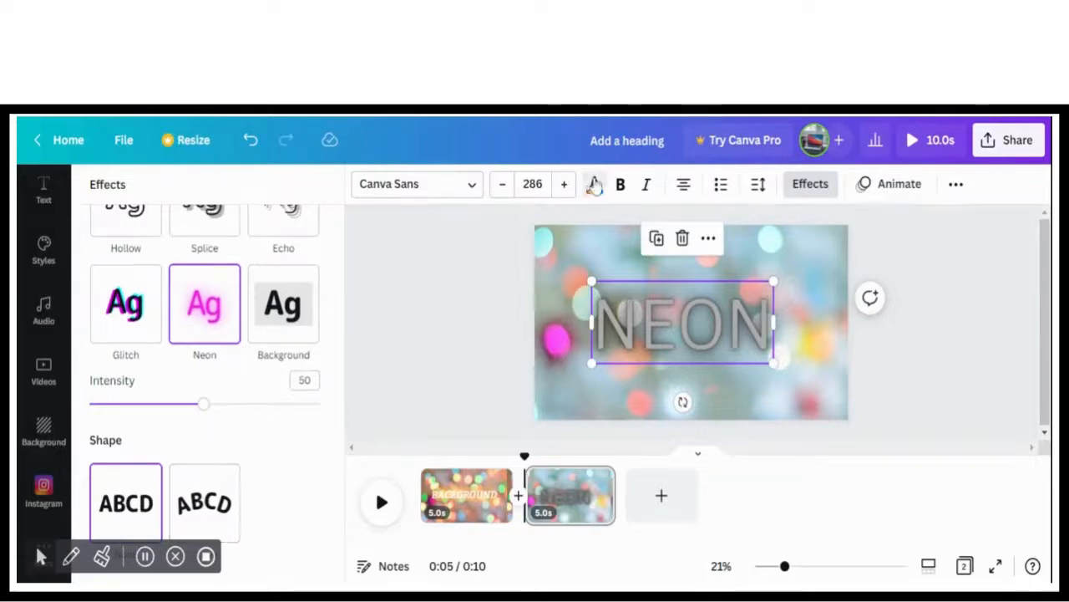
left_click(594, 185)
left_click_drag(339, 406, 345, 487)
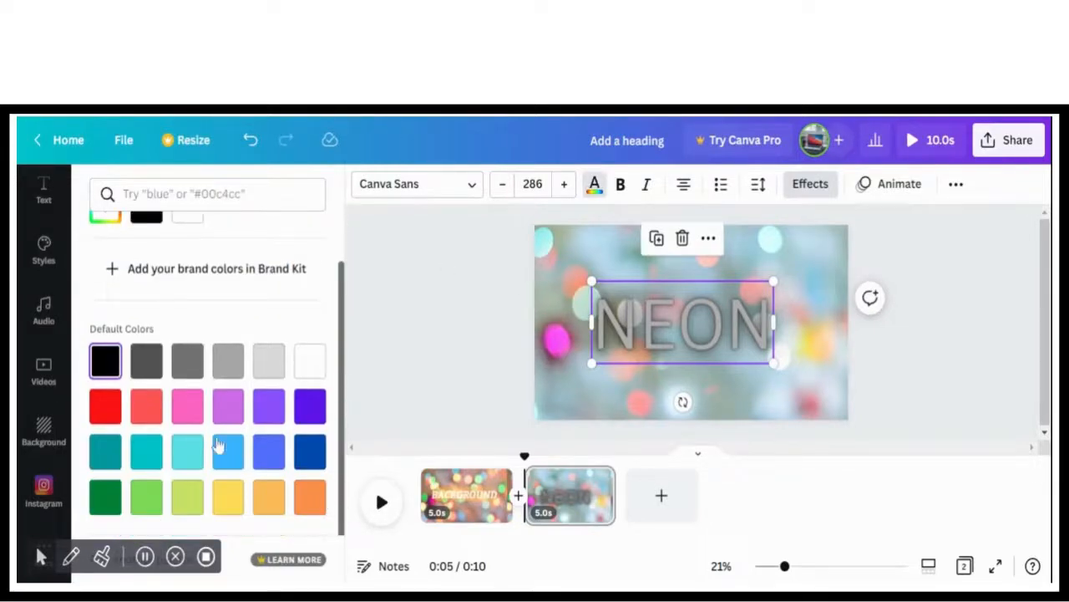
left_click(187, 406)
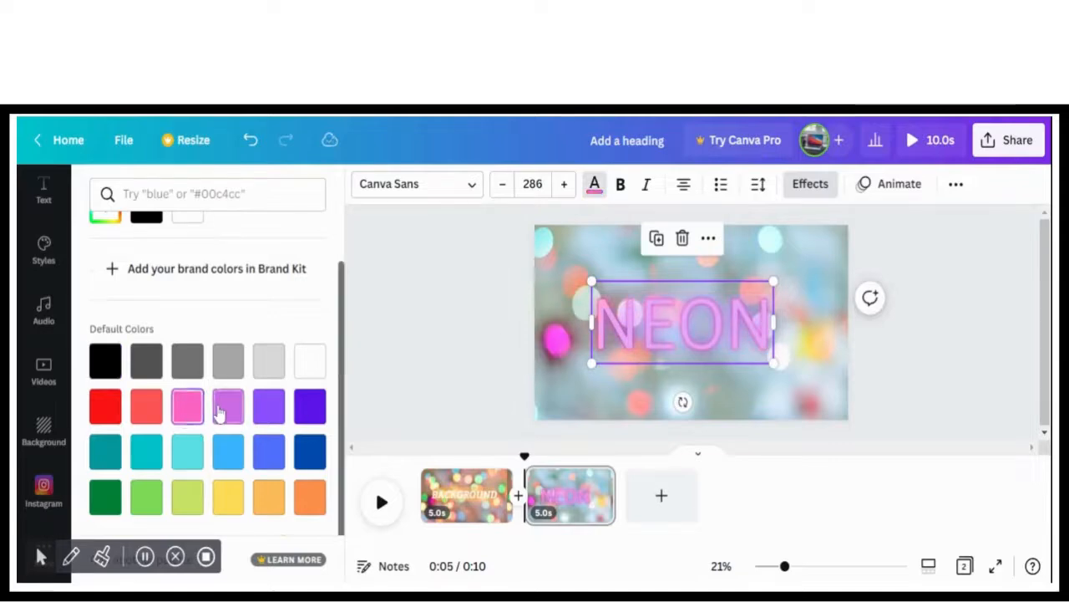
left_click(156, 411)
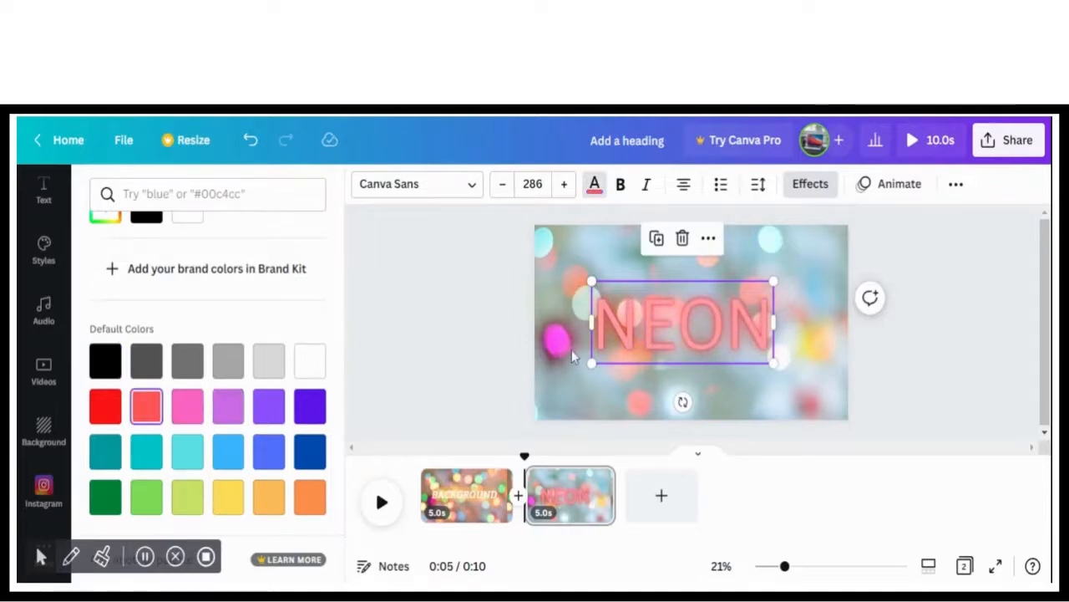
left_click_drag(635, 332, 645, 327)
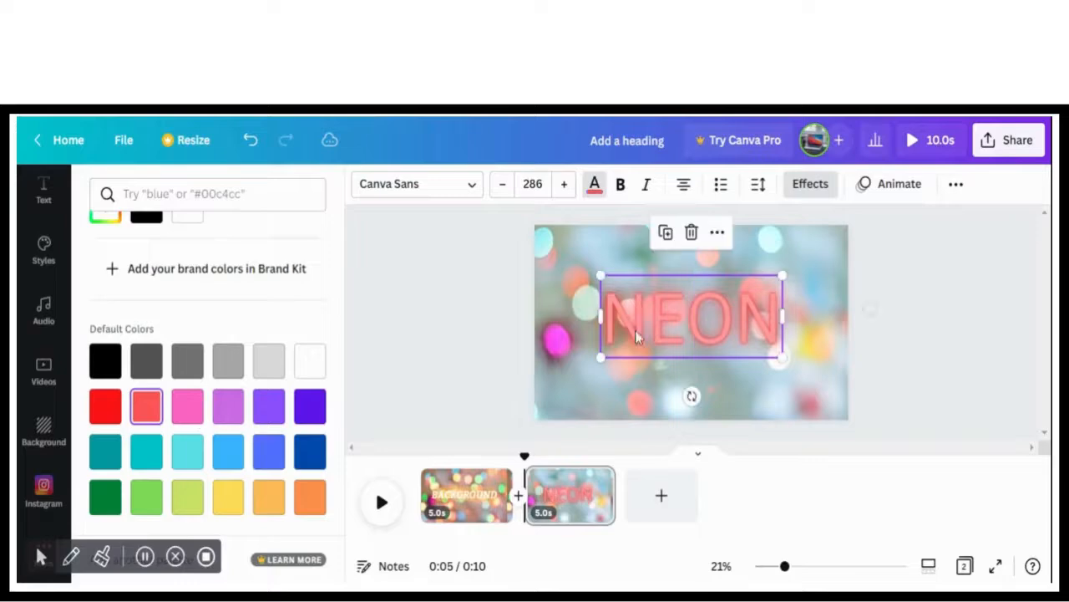
Add a third page and give it the golden blurred light streaks image from the recently used backgrounds
left_click(661, 501)
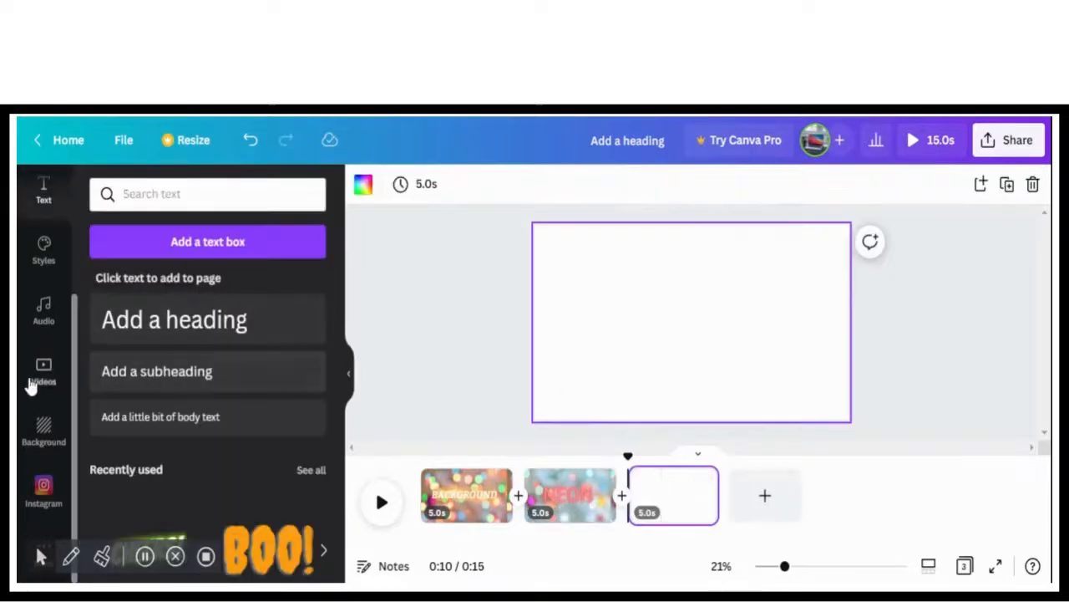
left_click(43, 430)
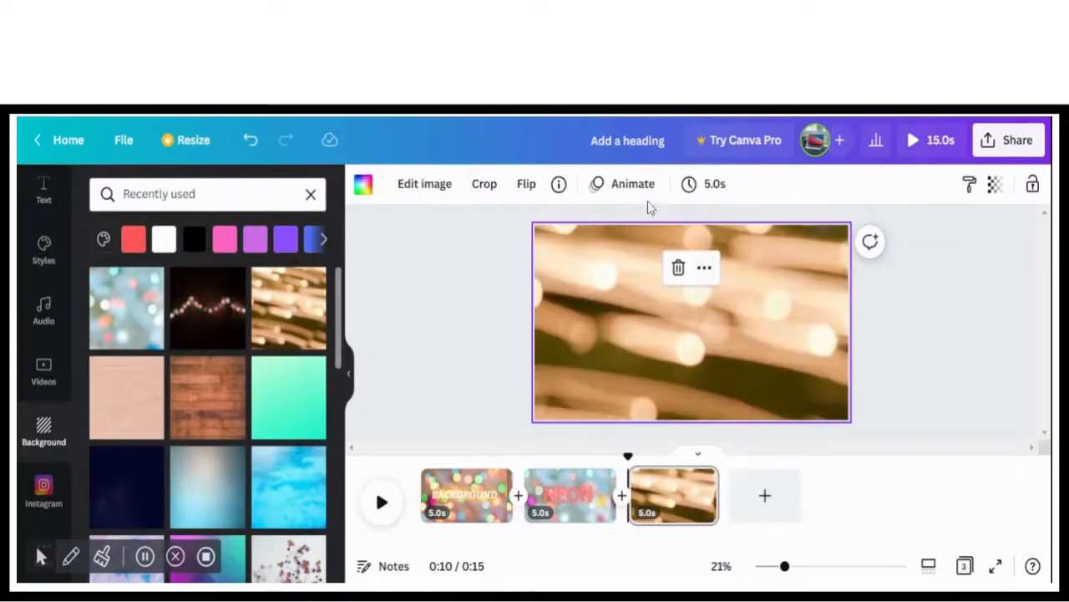
Add a heading reading "GLITCH" to the third page
left_click(42, 197)
left_click(225, 332)
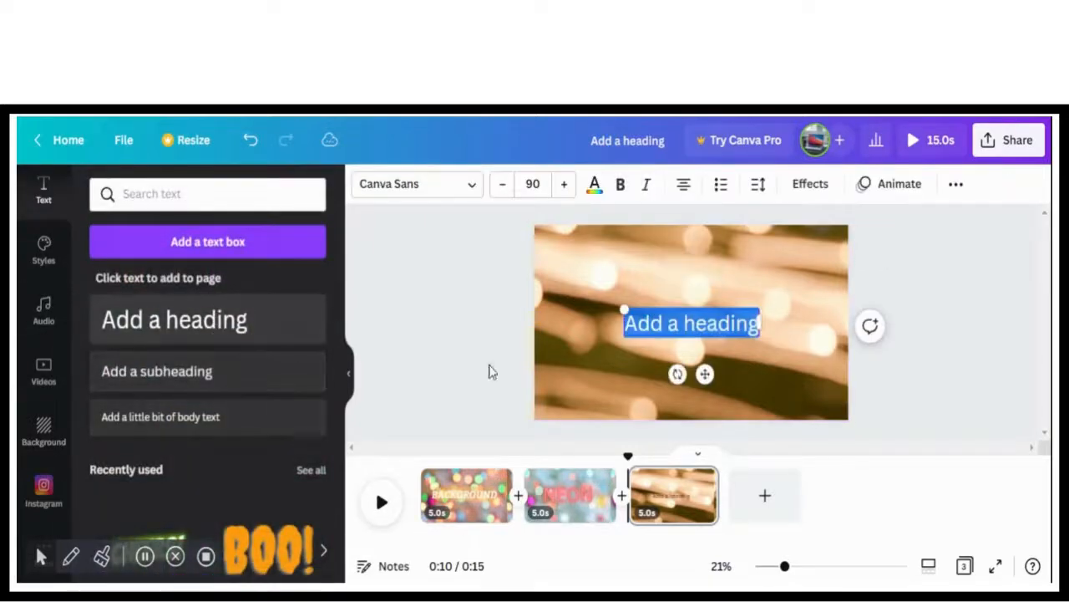
left_click(802, 186)
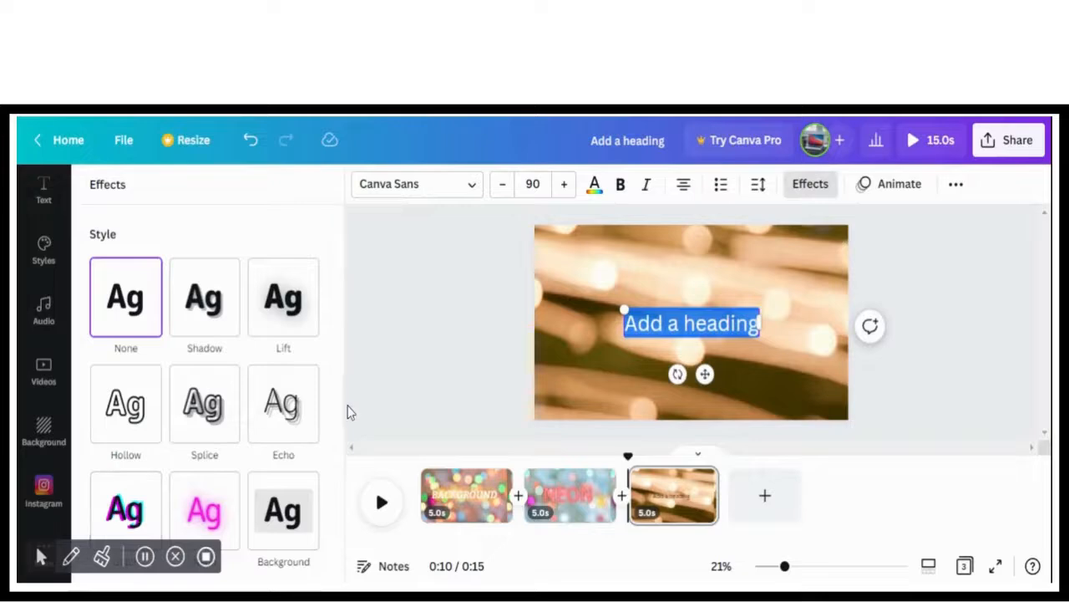
scroll(334, 411, "down", 2)
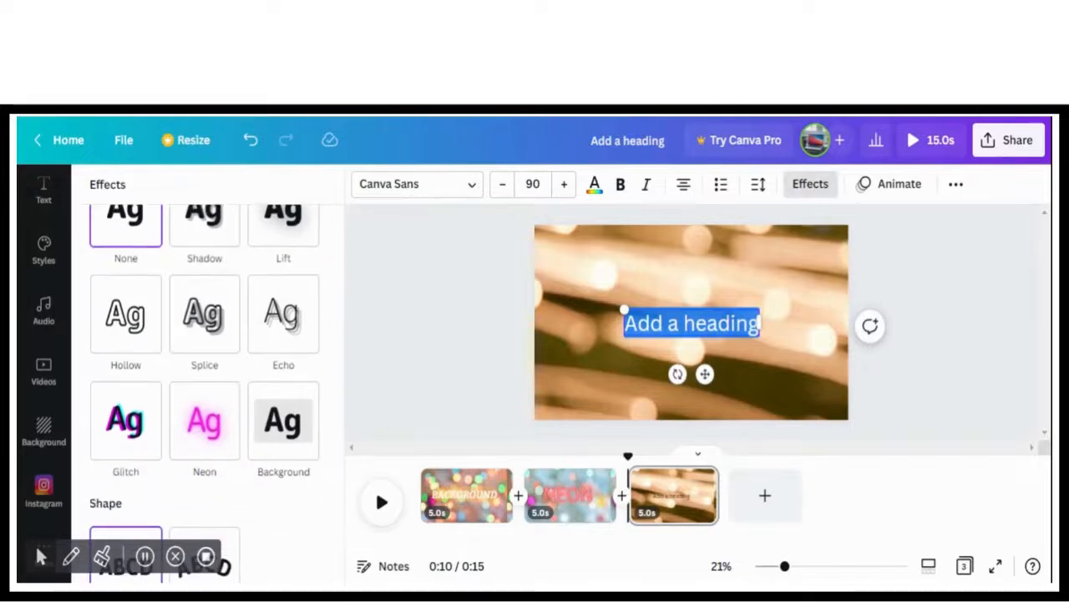
left_click(483, 326)
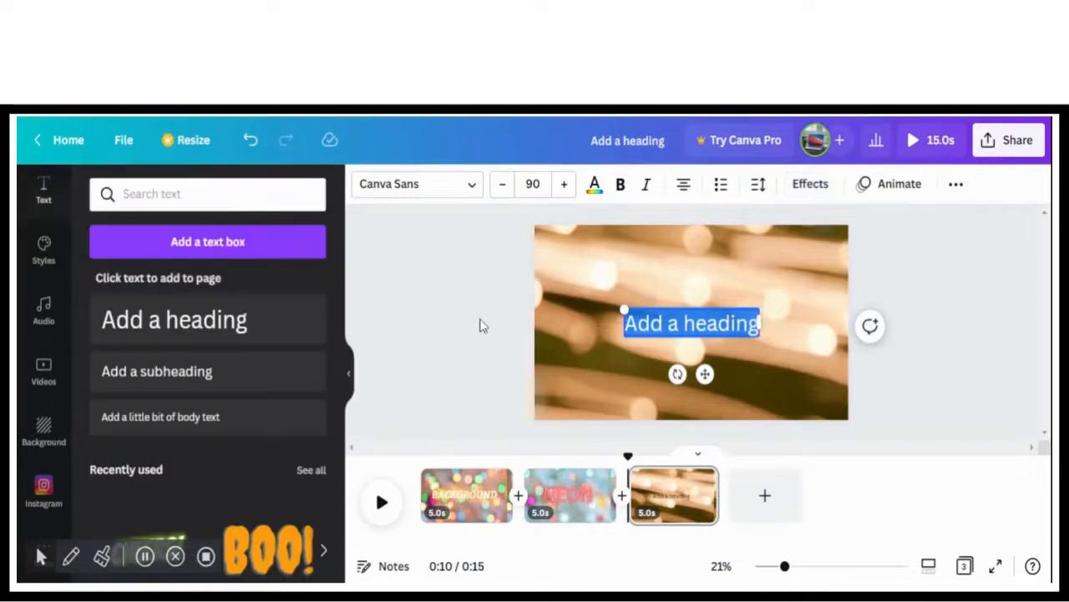
left_click(707, 323)
key("BackSpace")
key("BackSpace")
key("BackSpace")
key("BackSpace")
key("BackSpace")
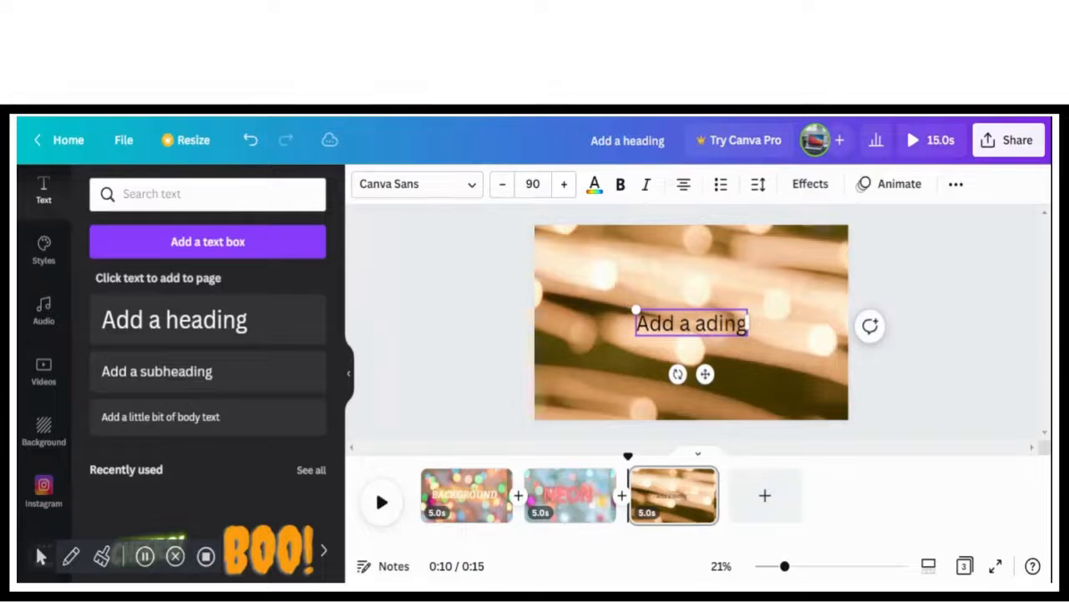
key("BackSpace")
key("BackSpace")
key("BackSpace")
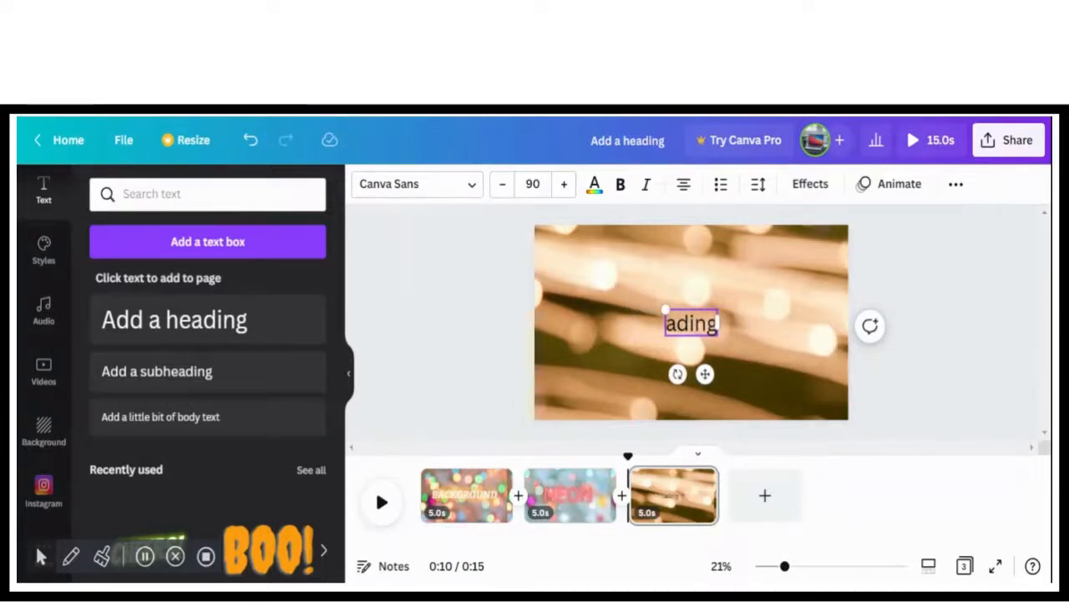
key("Delete")
key("Delete")
key("Delete")
key("Delete")
key("Delete")
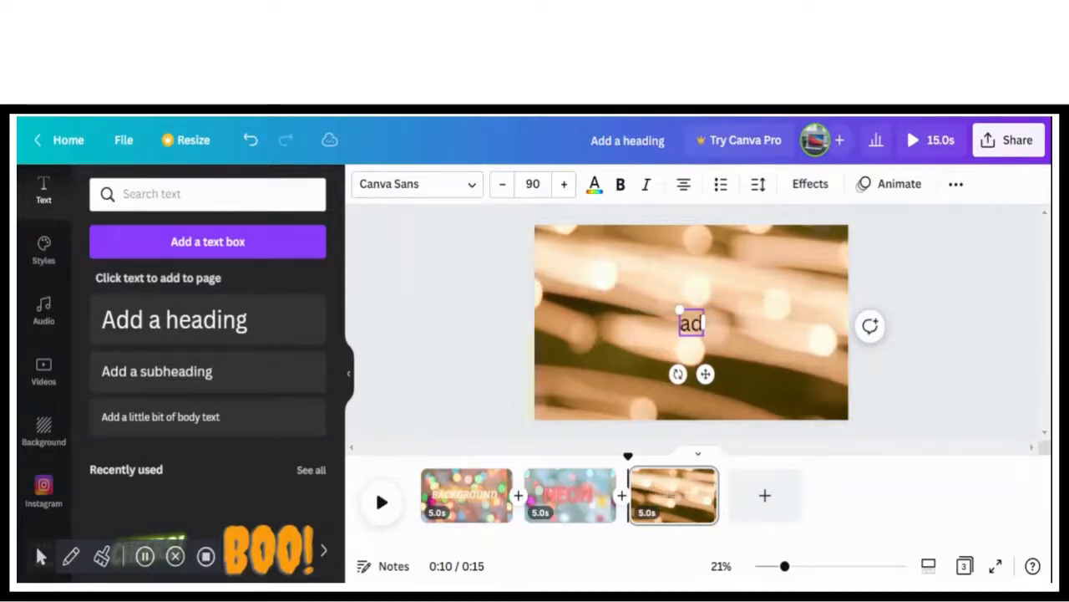
type("GLITCH")
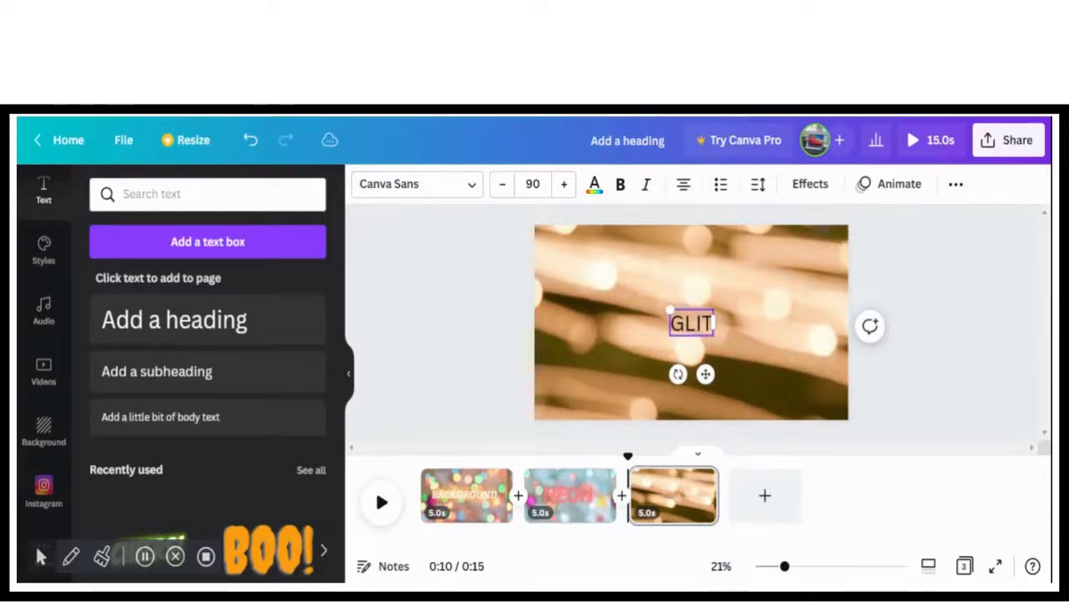
Apply the Glitch text effect to the GLITCH heading, enlarge it to size 250 and place it near the page center
left_click(804, 191)
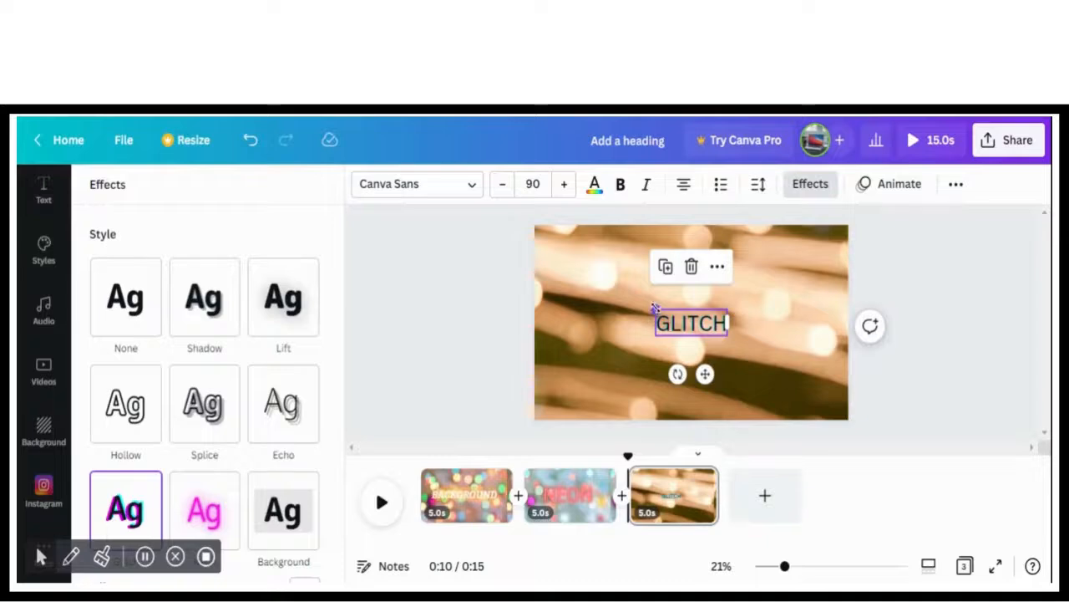
left_click_drag(656, 309, 527, 266)
left_click_drag(606, 309, 657, 320)
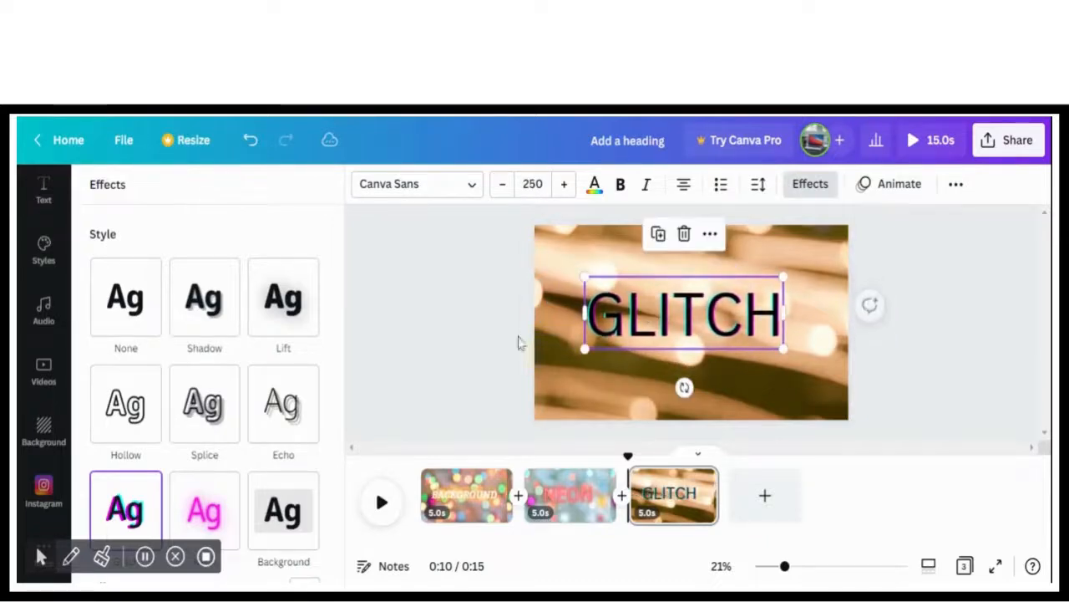
Set the Glitch effect's offset to 70 and choose its cyan and red color option
left_click_drag(342, 425, 341, 543)
left_click_drag(159, 386, 250, 387)
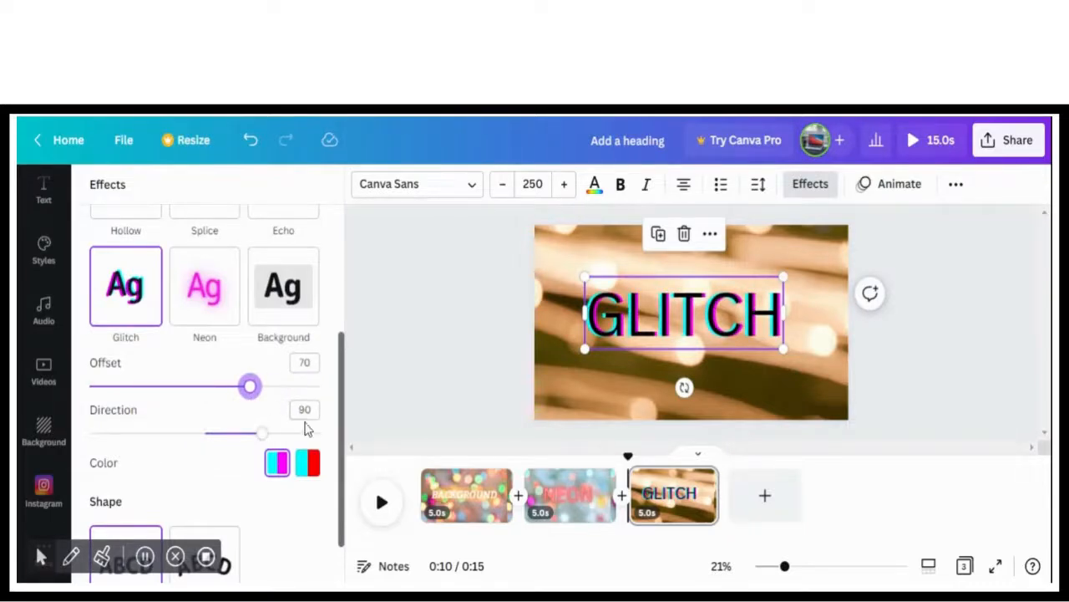
left_click(309, 469)
left_click(279, 469)
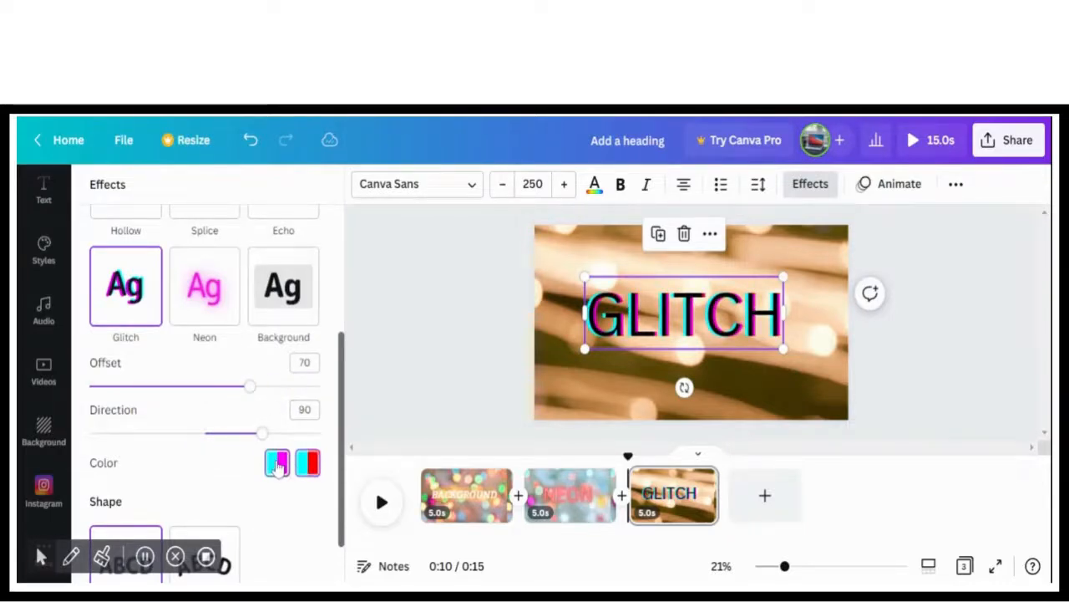
left_click(309, 465)
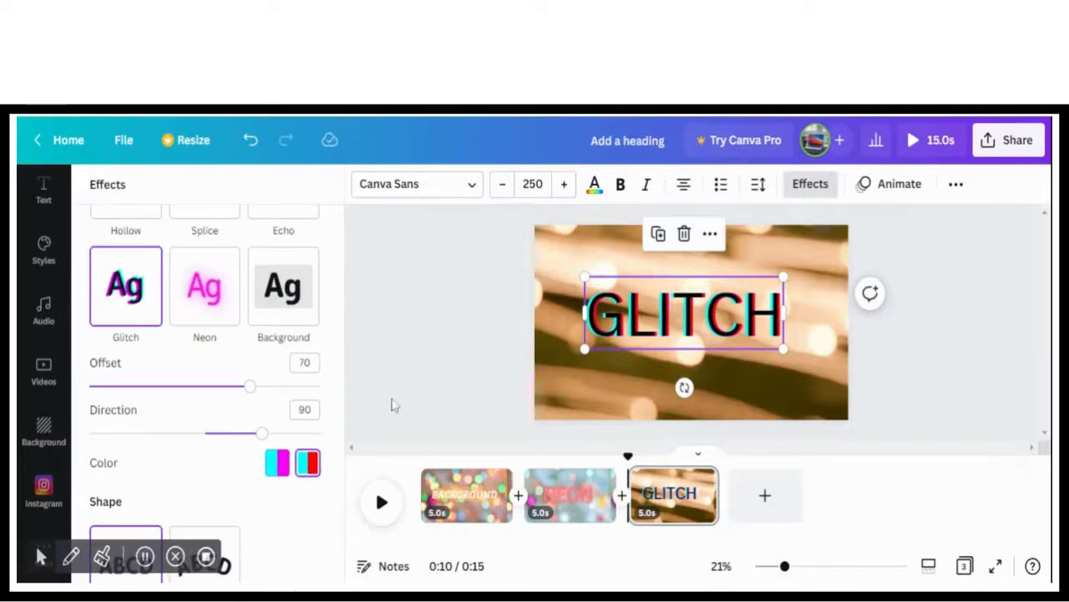
Color the GLITCH heading dark brown from the photo colors and make it bold and italic
left_click(594, 186)
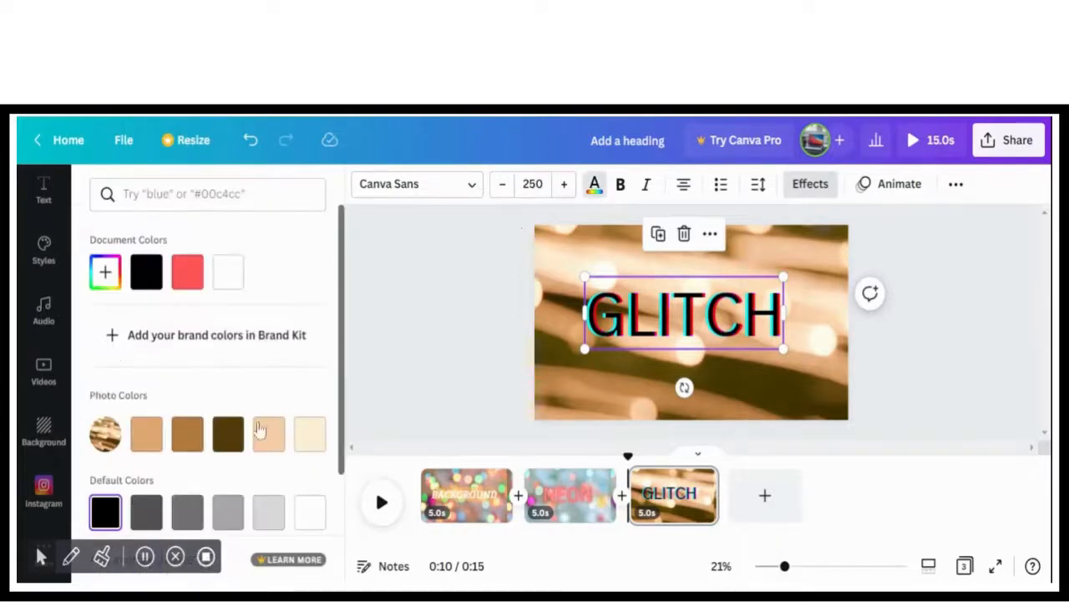
left_click(188, 440)
left_click(228, 434)
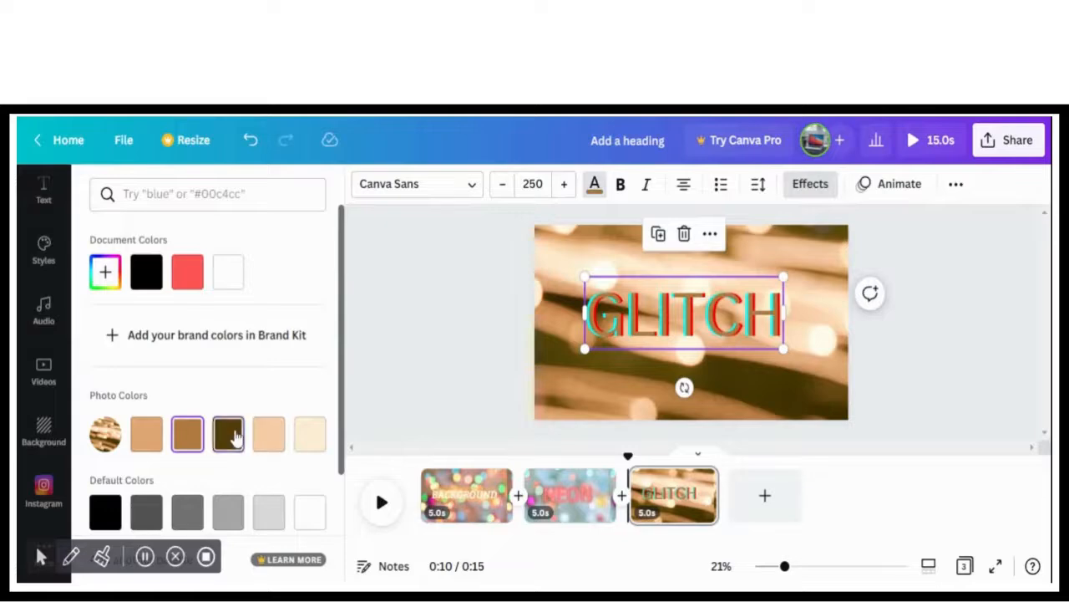
left_click(622, 190)
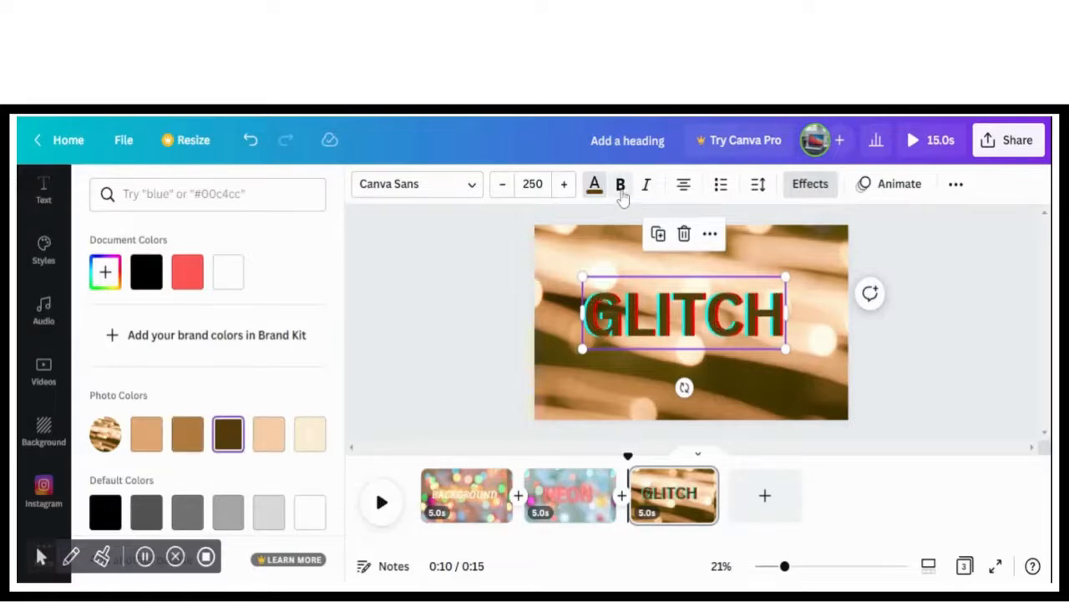
left_click(646, 187)
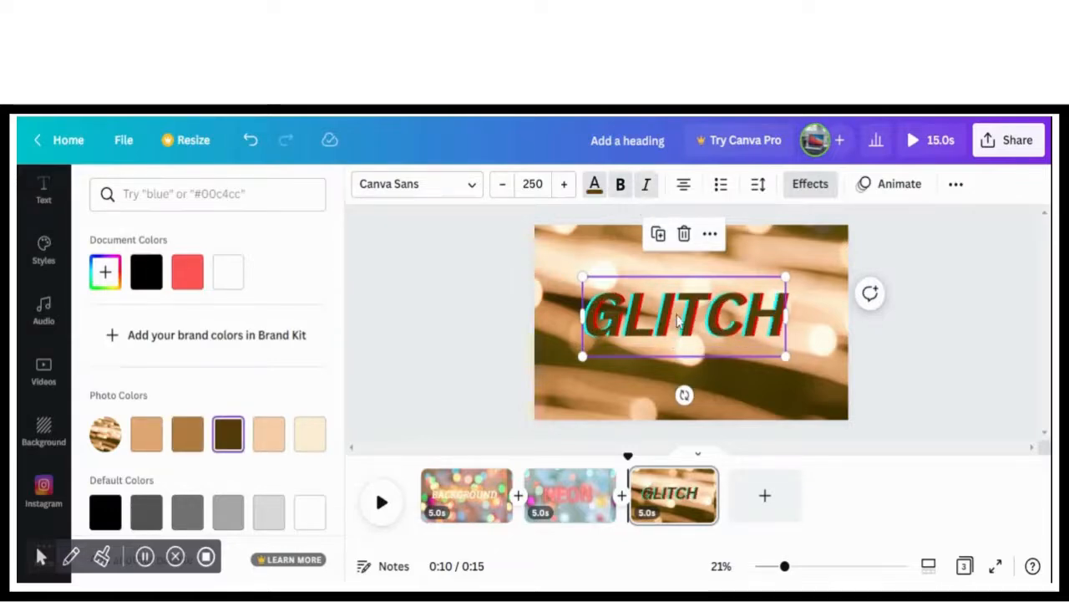
Shift the GLITCH heading slightly toward the page center and change its font to Archive
left_click_drag(678, 322, 691, 322)
left_click(435, 185)
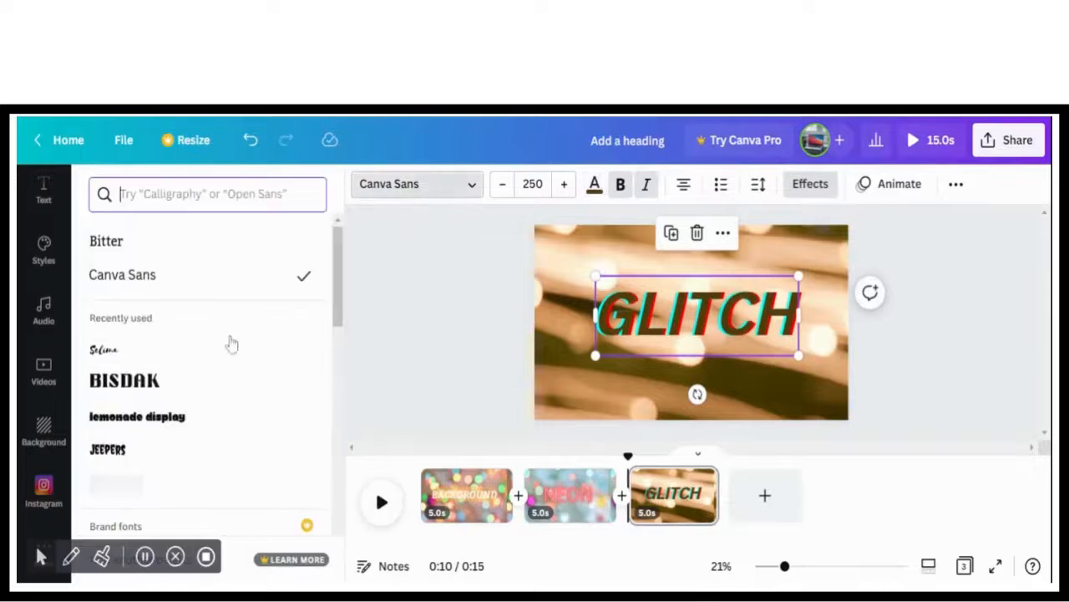
left_click(192, 398)
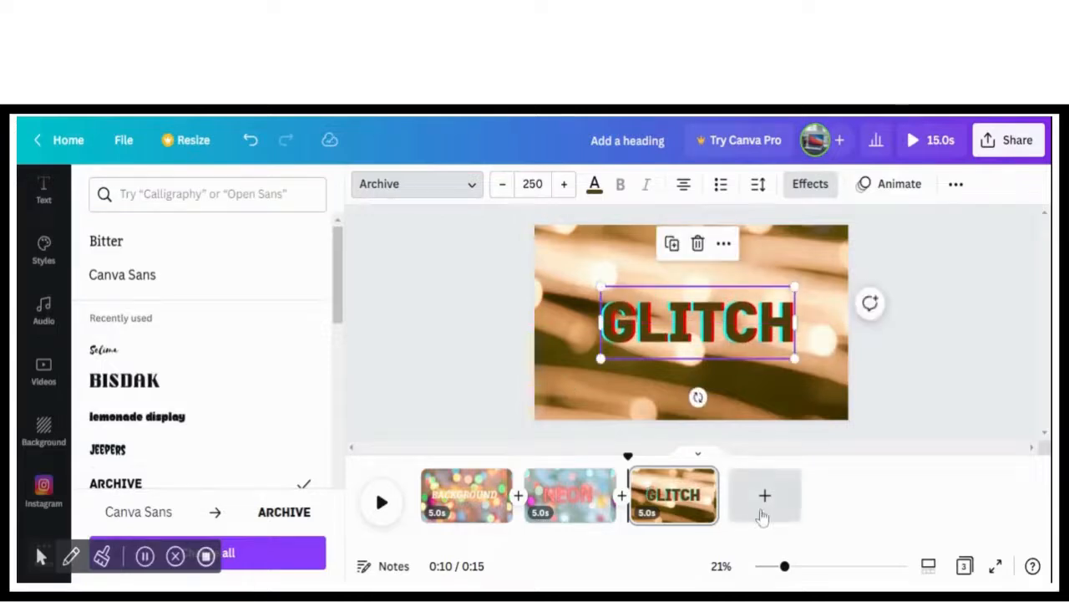
Add a fourth page and give it the pink crumpled paper image from the recently used backgrounds
left_click(764, 508)
left_click(46, 430)
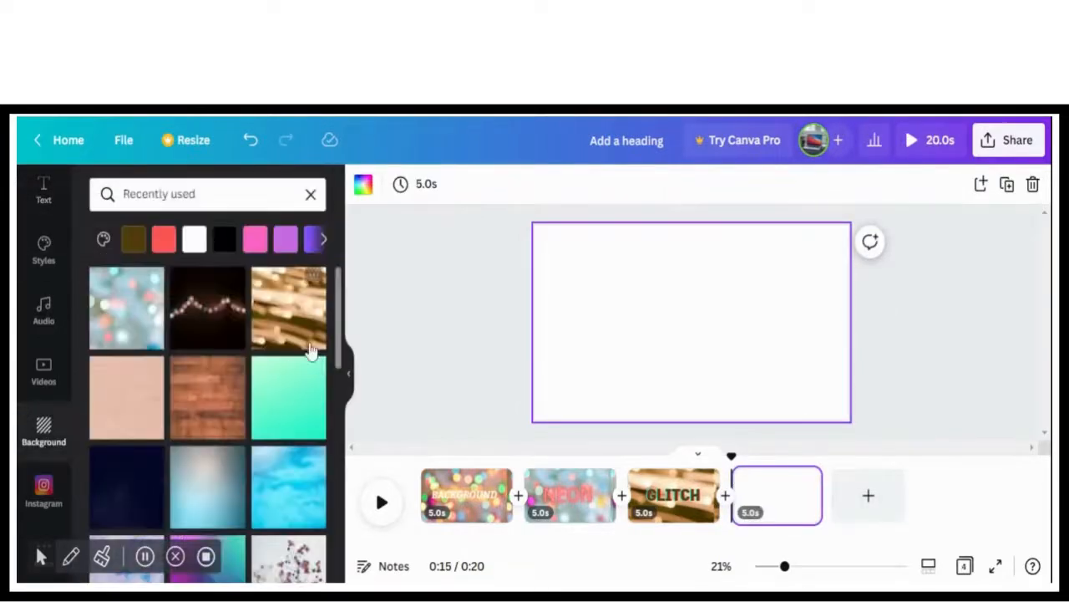
left_click(132, 407)
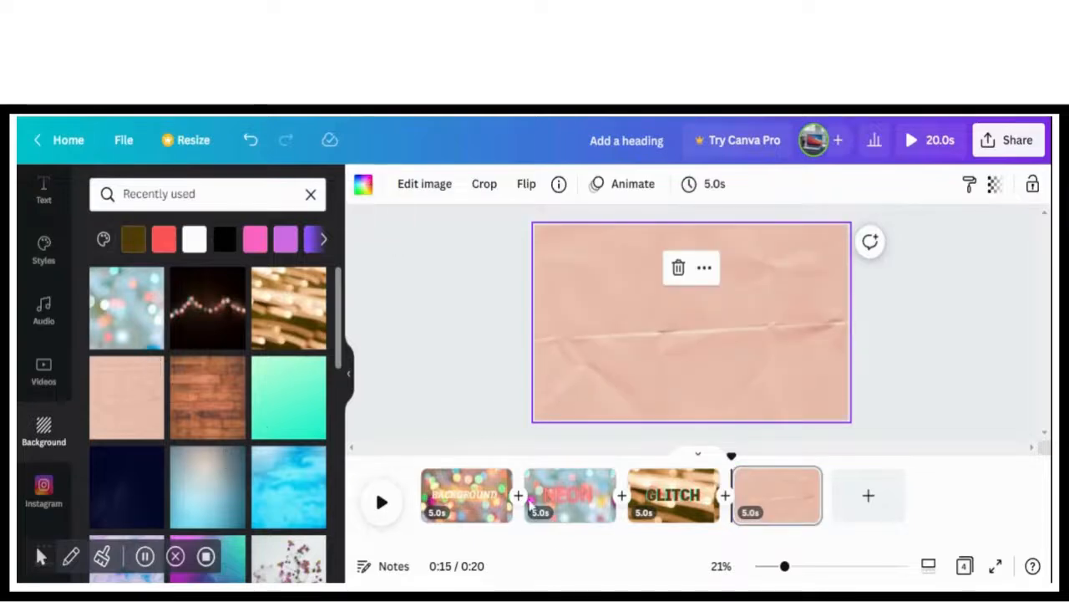
left_click(42, 189)
left_click(226, 320)
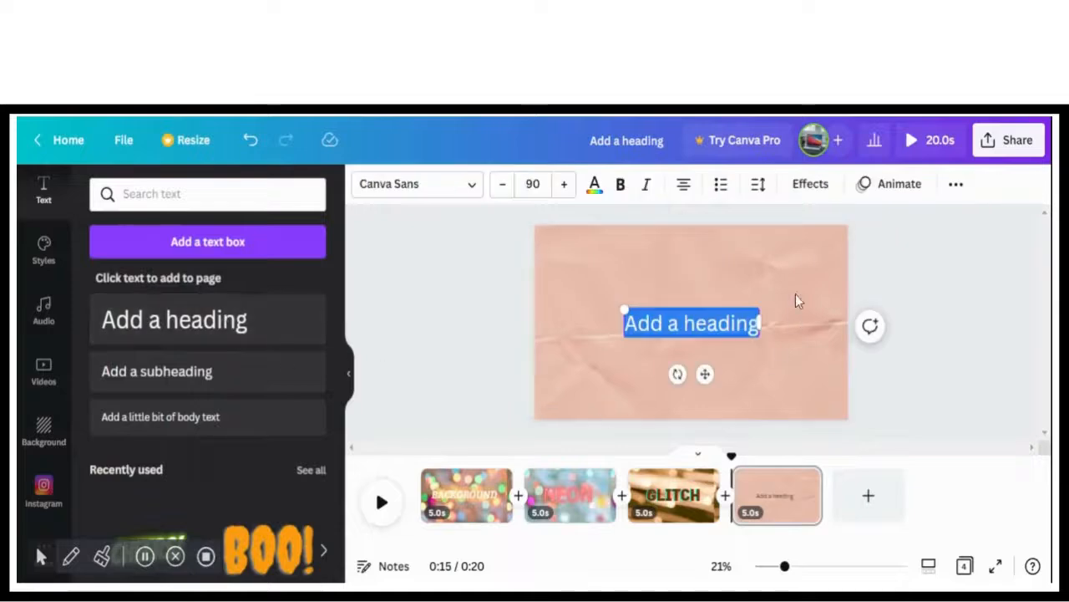
left_click(809, 184)
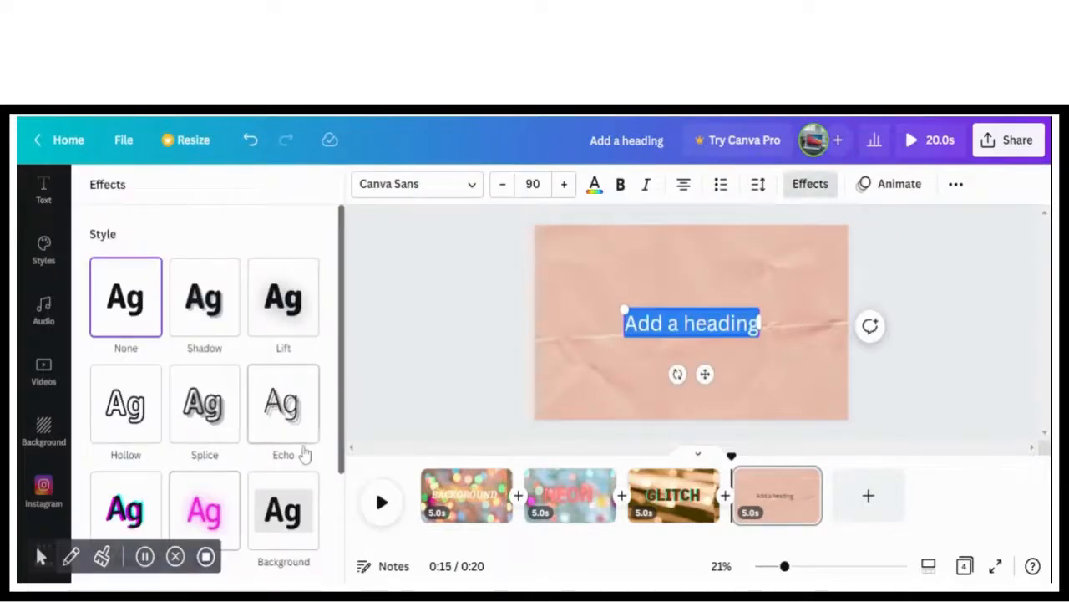
left_click(702, 336)
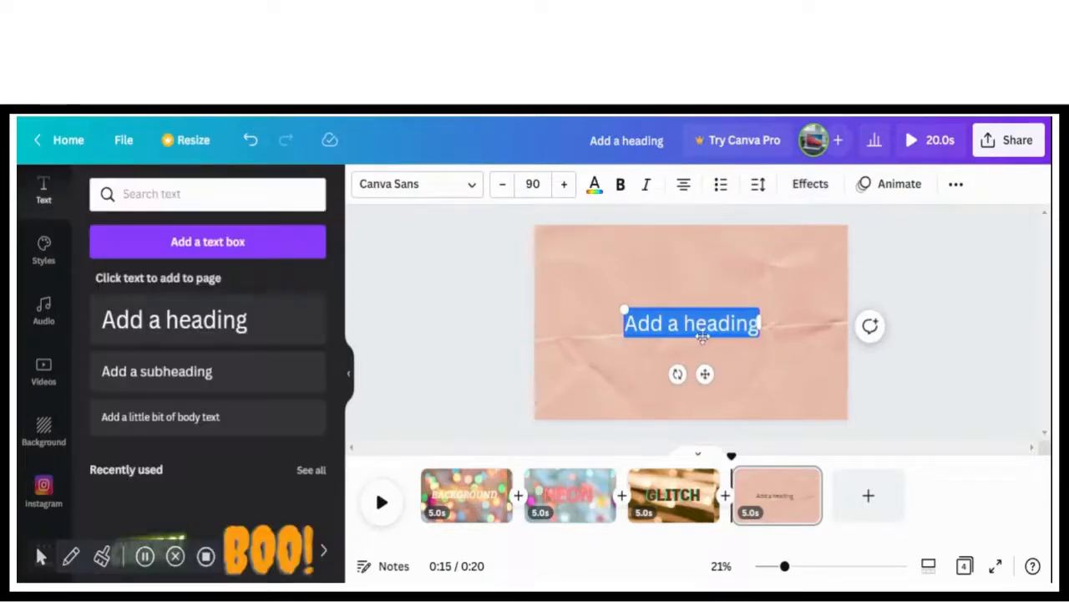
key("BackSpace")
left_click(716, 316)
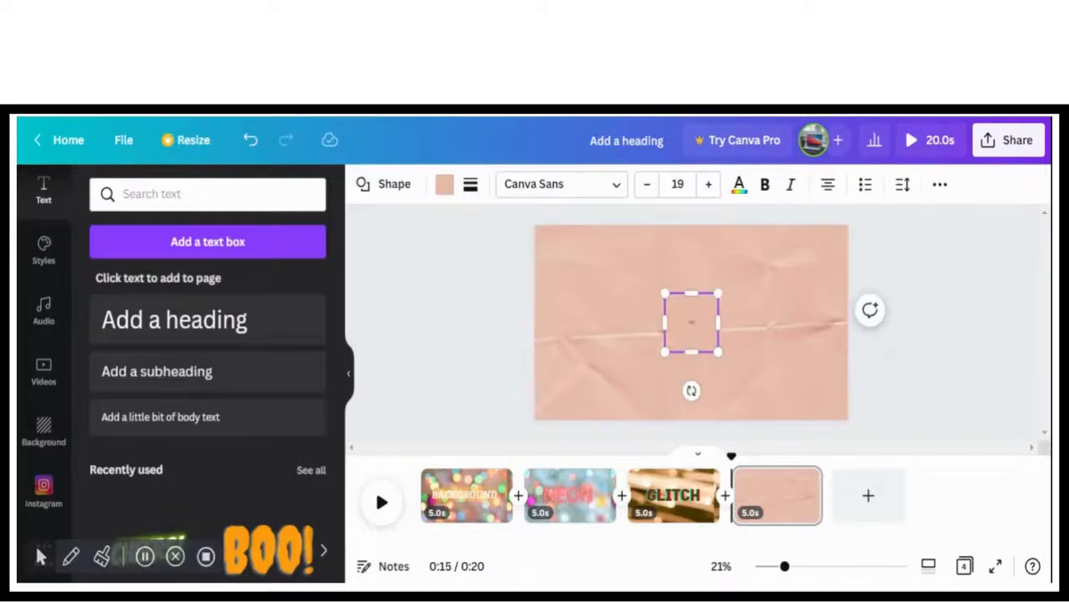
left_click(1026, 376)
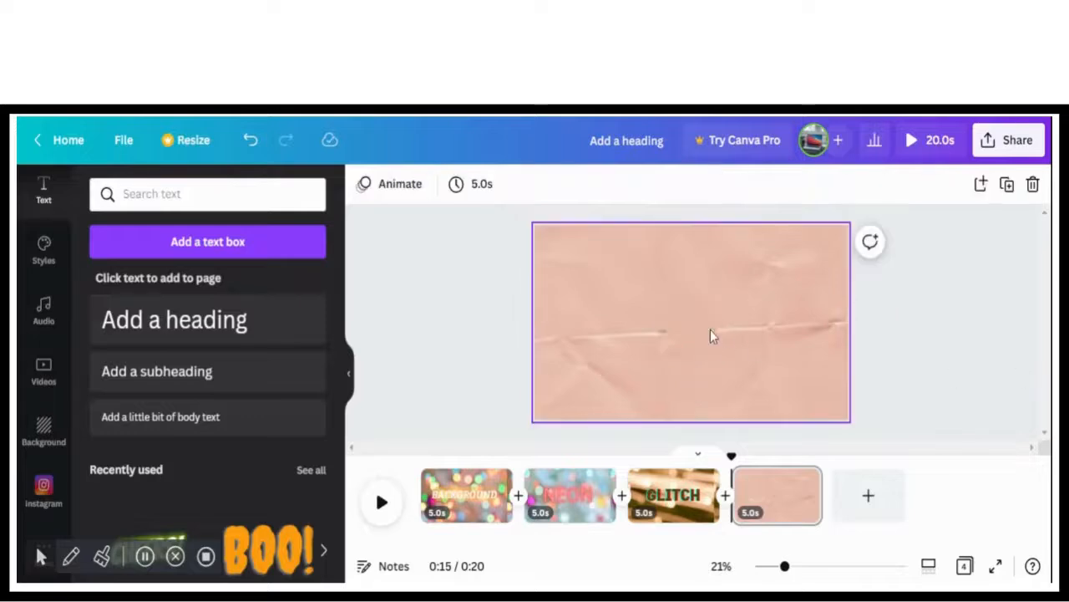
left_click_drag(675, 327, 557, 337)
key("Escape")
Add a heading reading "ECHO" to the fourth page
left_click(198, 349)
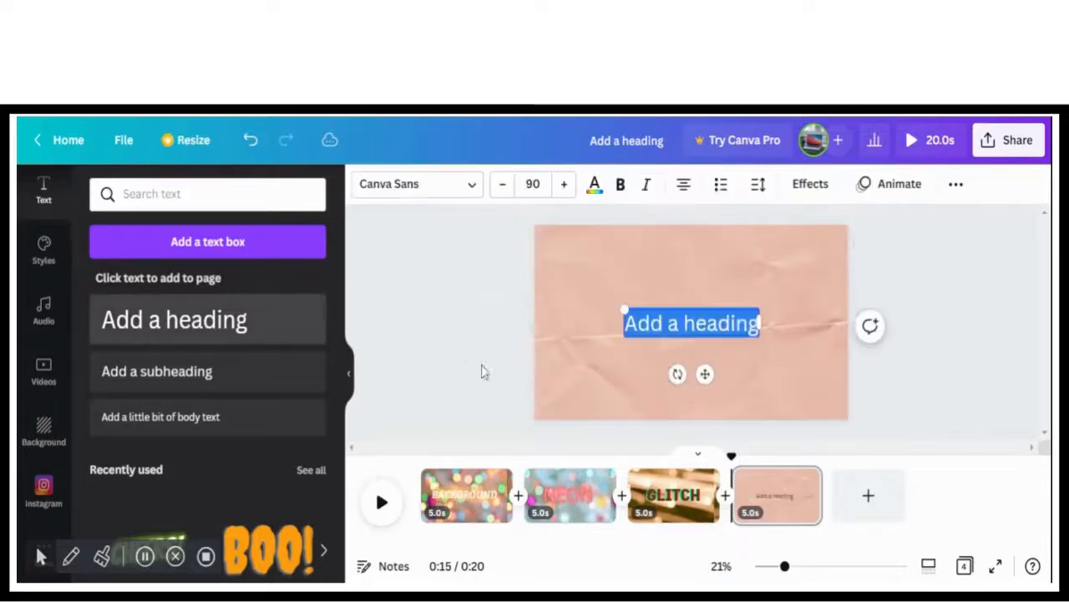
key("BackSpace")
type("ECHO")
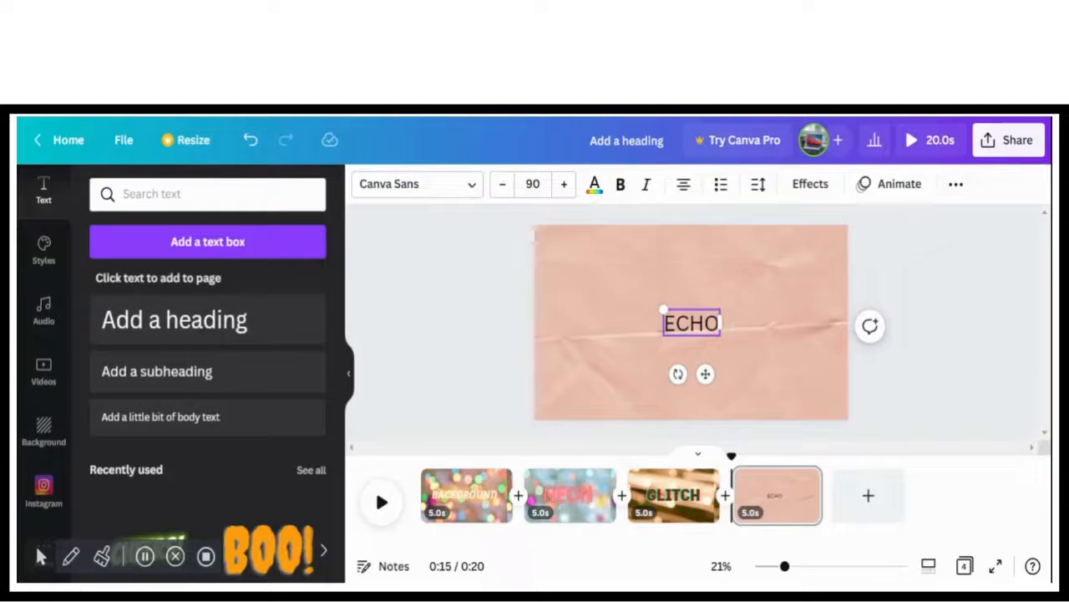
Enlarge the ECHO heading to font size 254 and move it toward the middle of the page
left_click(655, 336)
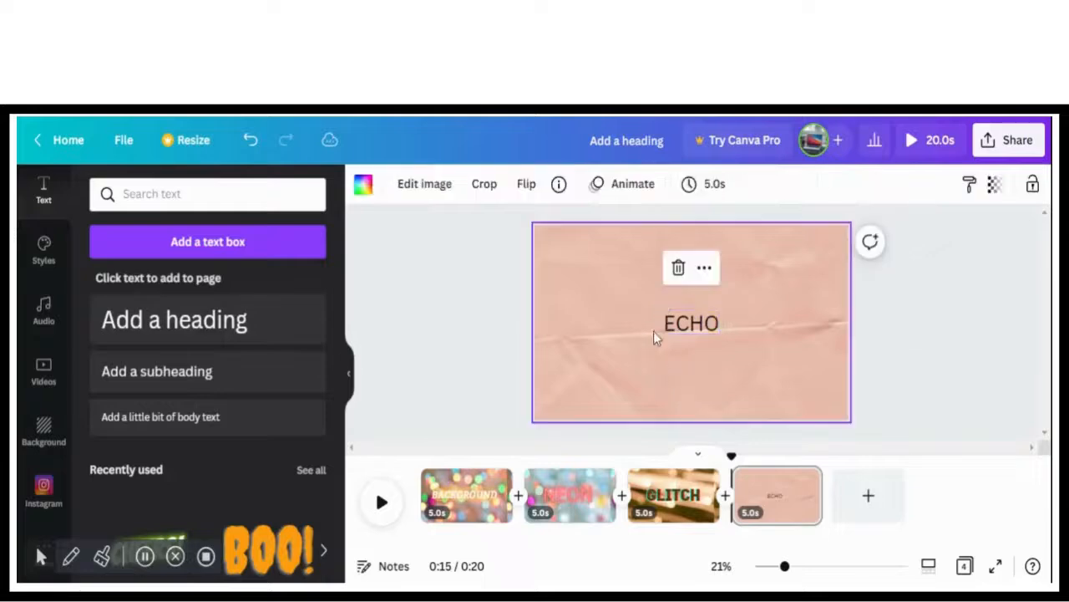
left_click(668, 323)
left_click_drag(656, 307, 563, 262)
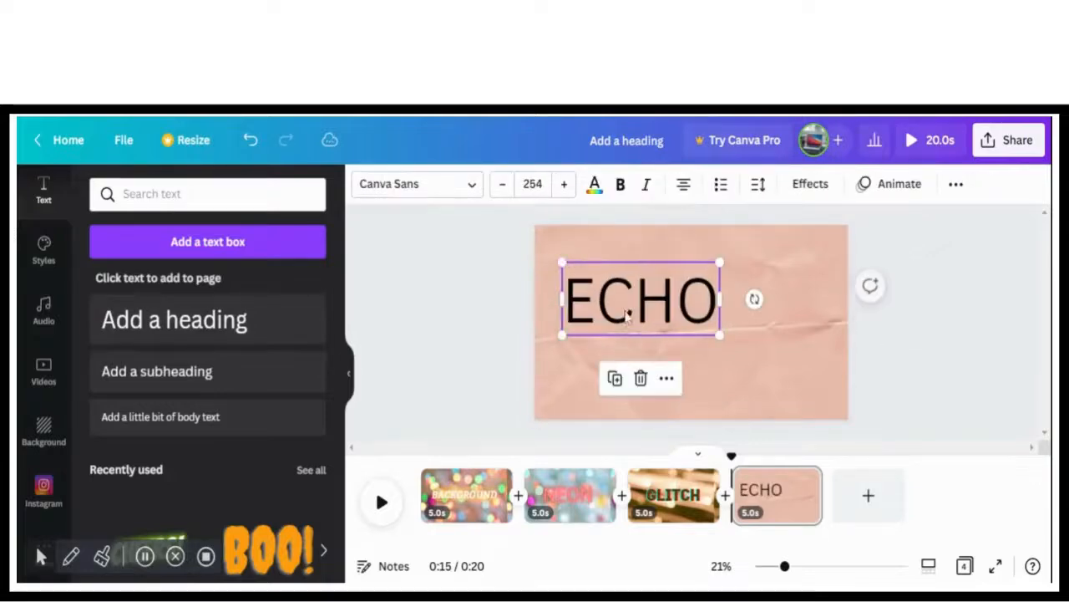
left_click_drag(623, 301, 656, 318)
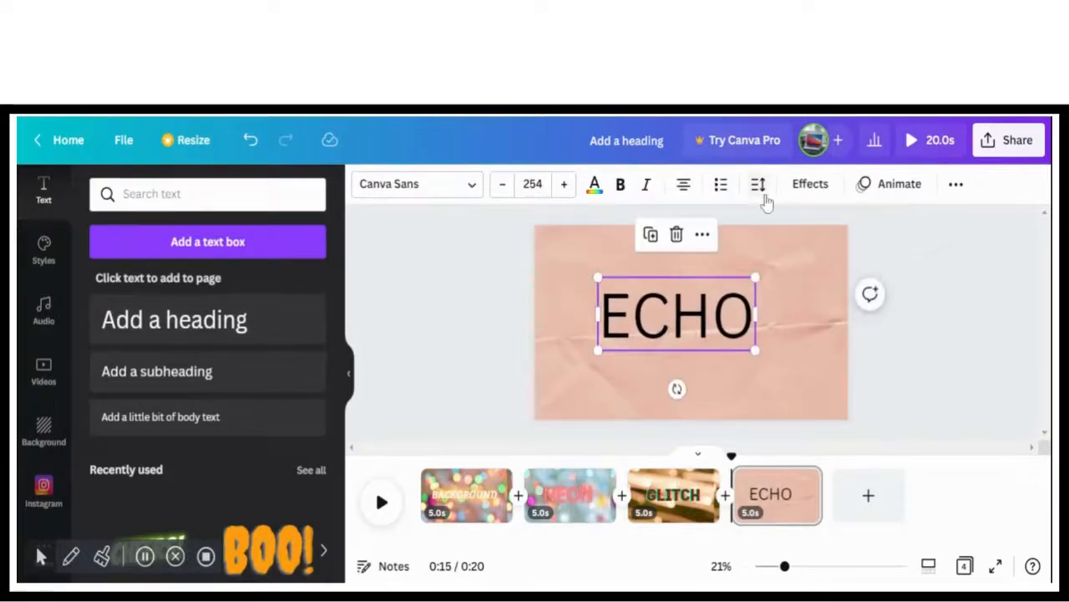
Apply the Echo effect to the ECHO heading and set the effect color to dark brown from the document colors
left_click(807, 185)
left_click(283, 404)
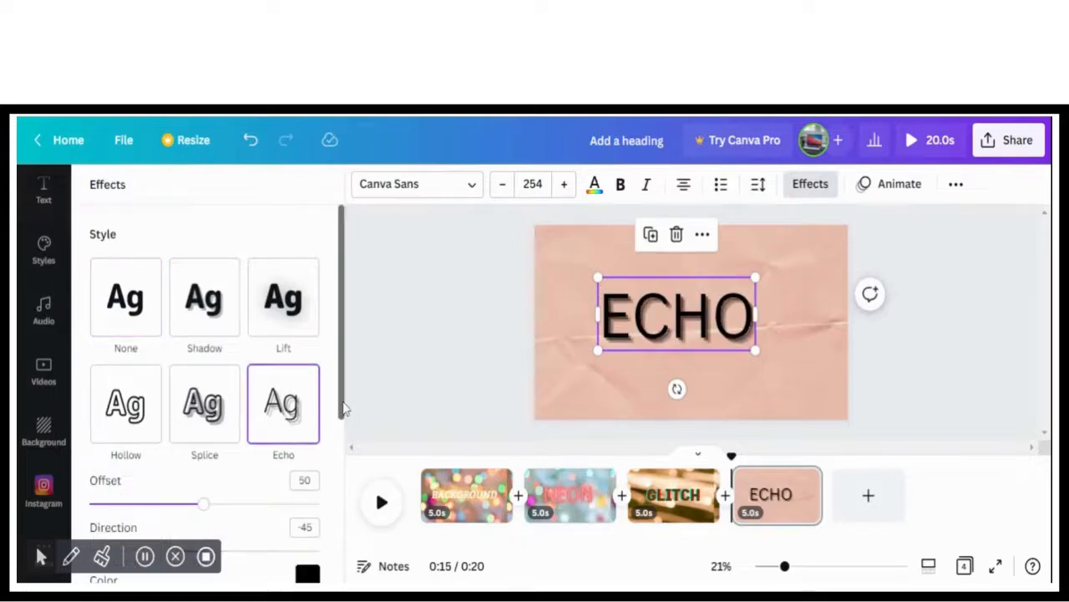
scroll(209, 382, "down", 2)
mouse_move(205, 370)
left_mouse_down()
mouse_move(305, 378)
mouse_move(207, 375)
left_mouse_up()
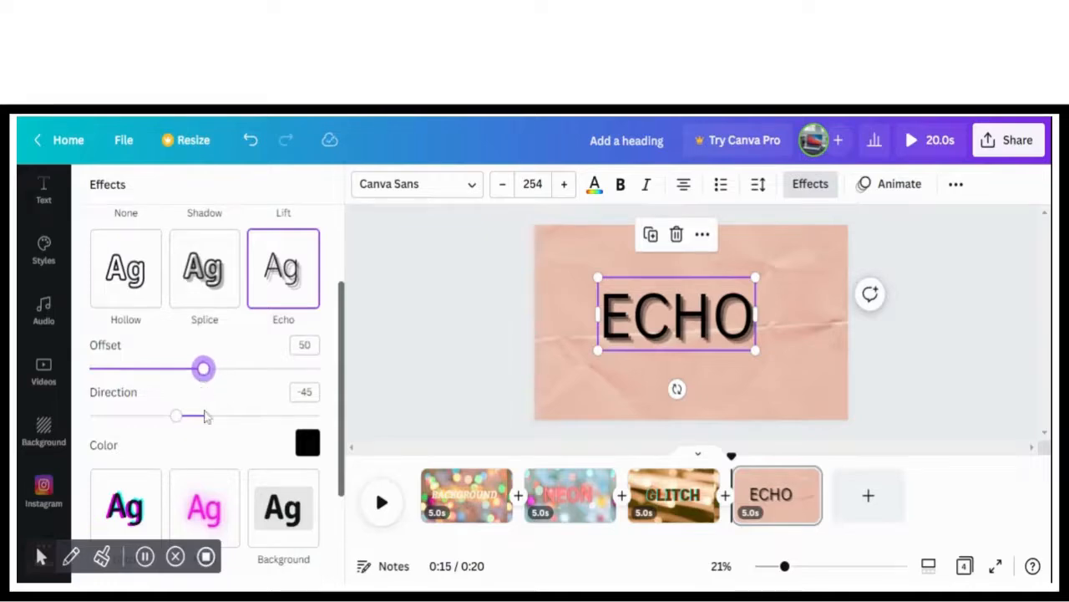
left_click(307, 444)
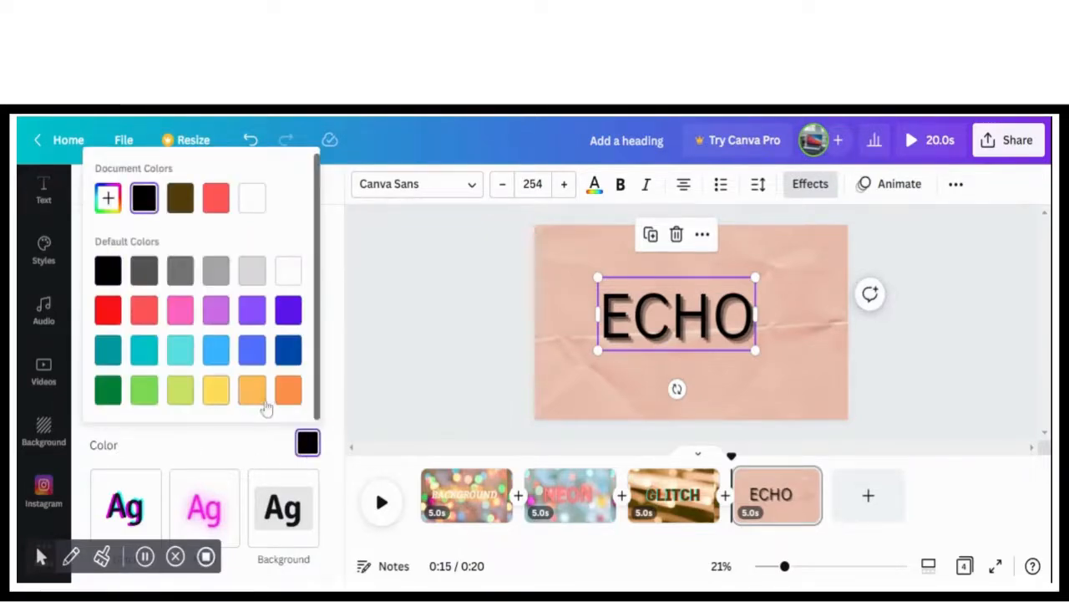
left_click(254, 391)
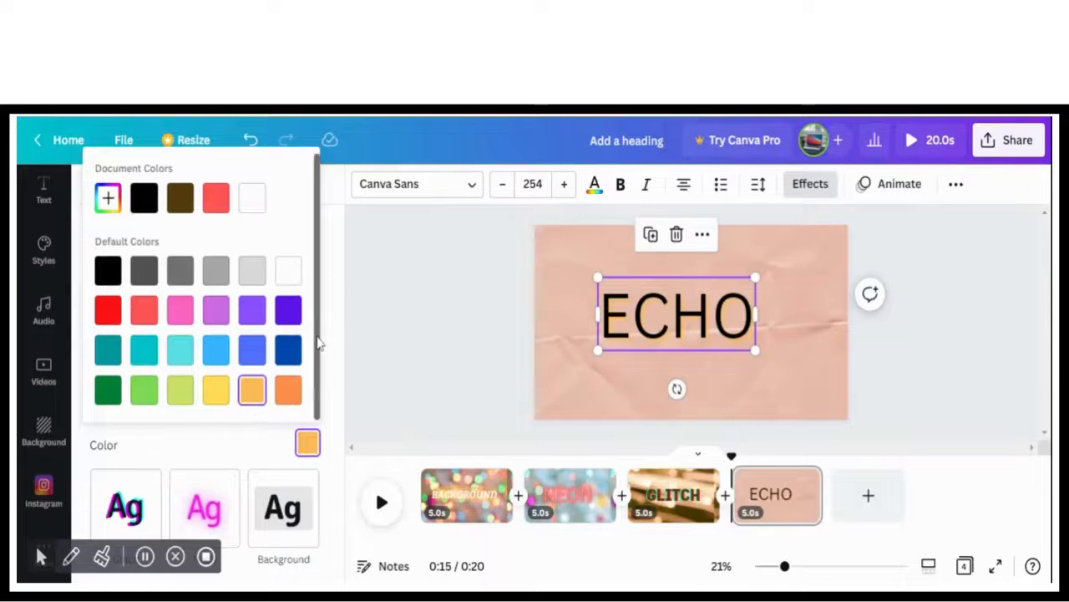
left_click(180, 201)
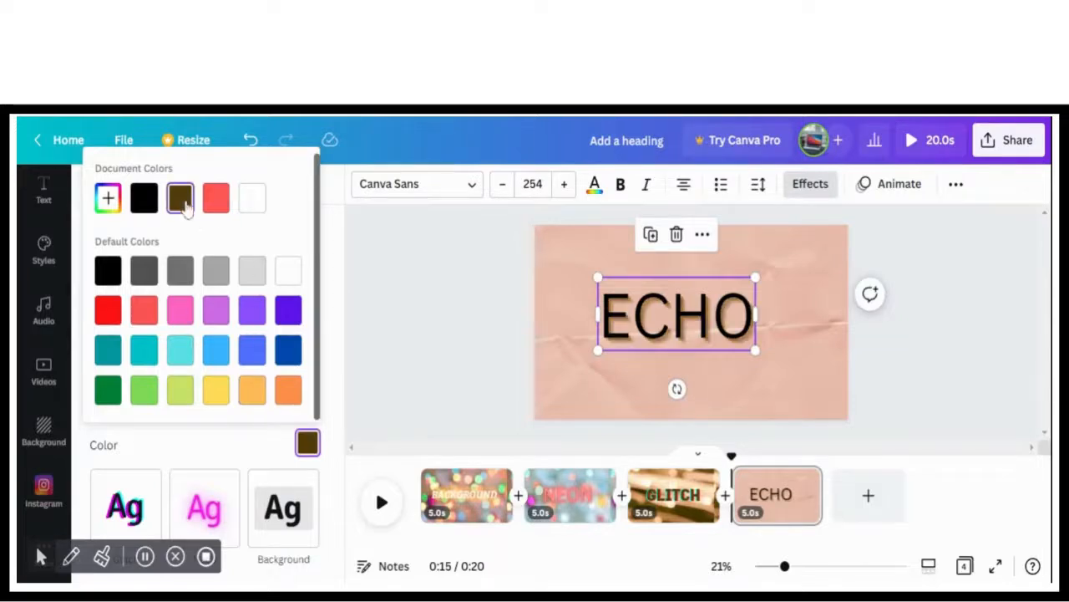
Make the ECHO heading bold and italic and color it medium brown from the photo colors
left_click(622, 188)
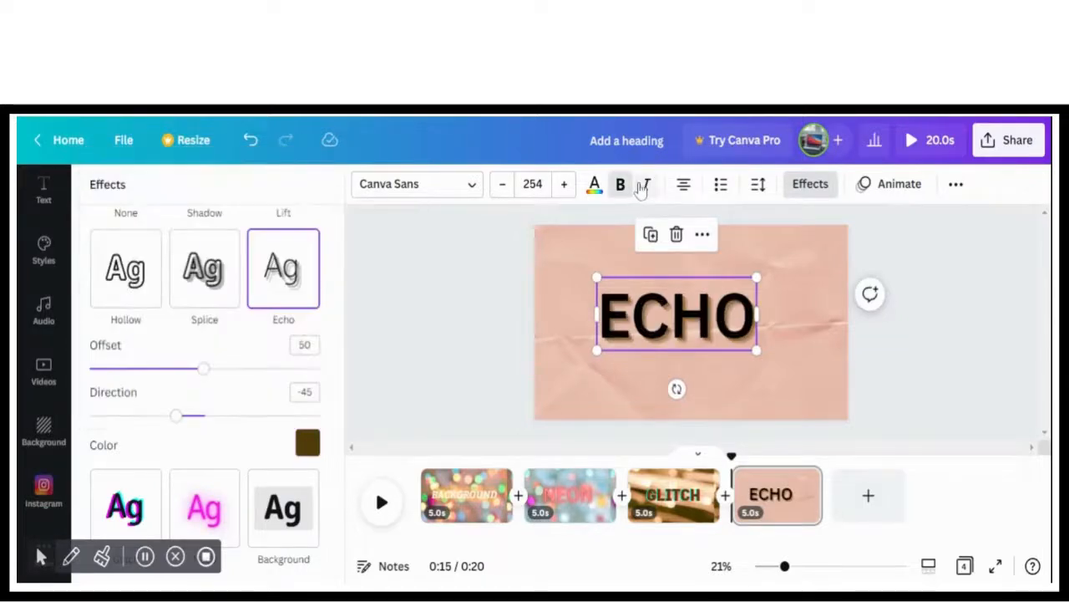
left_click(644, 185)
left_click(594, 184)
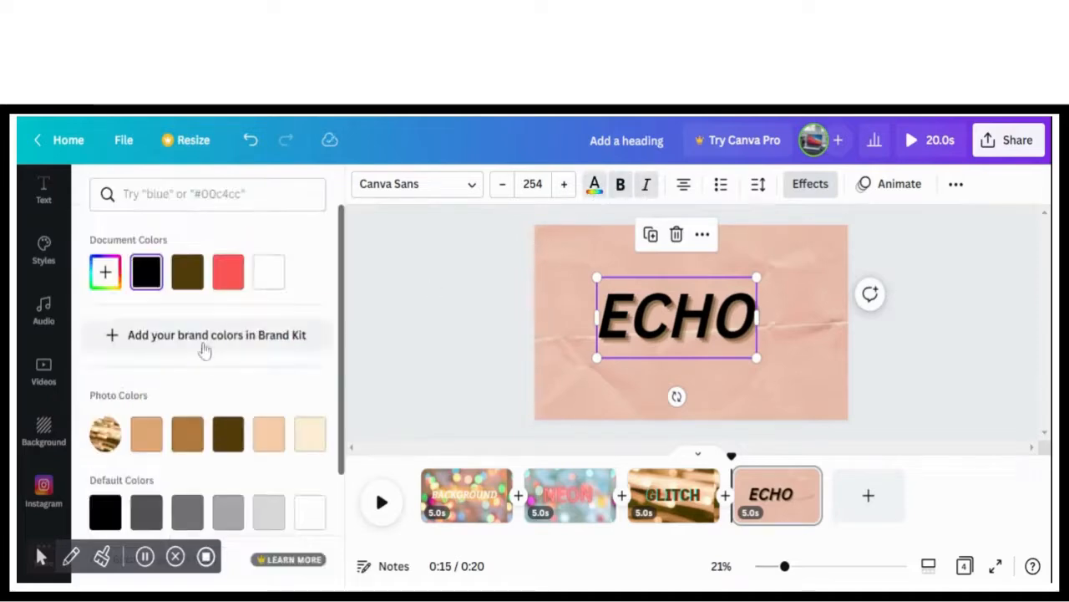
left_click(187, 446)
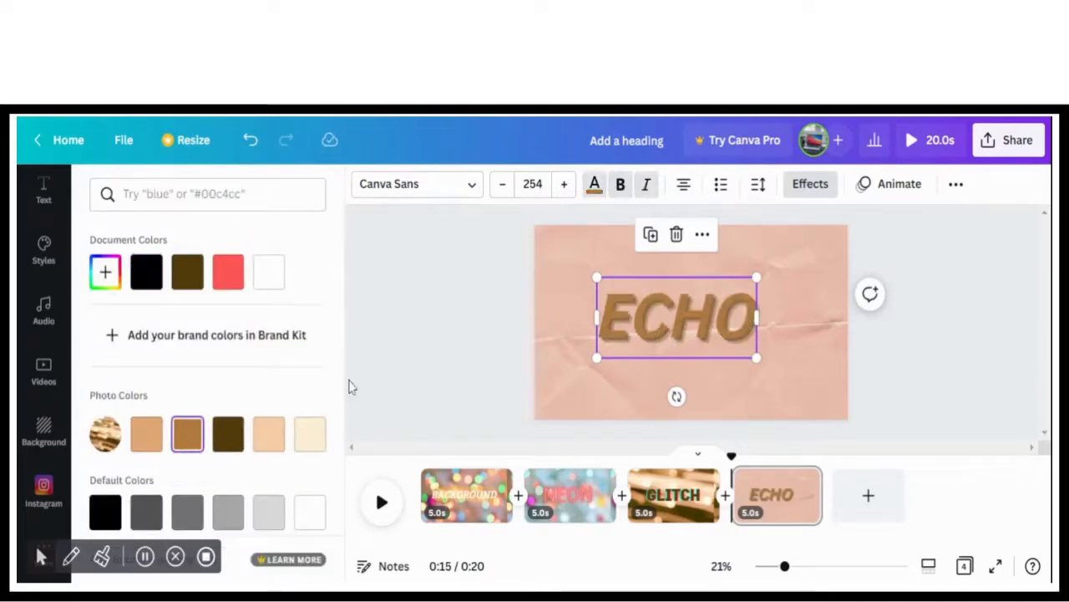
left_click(423, 368)
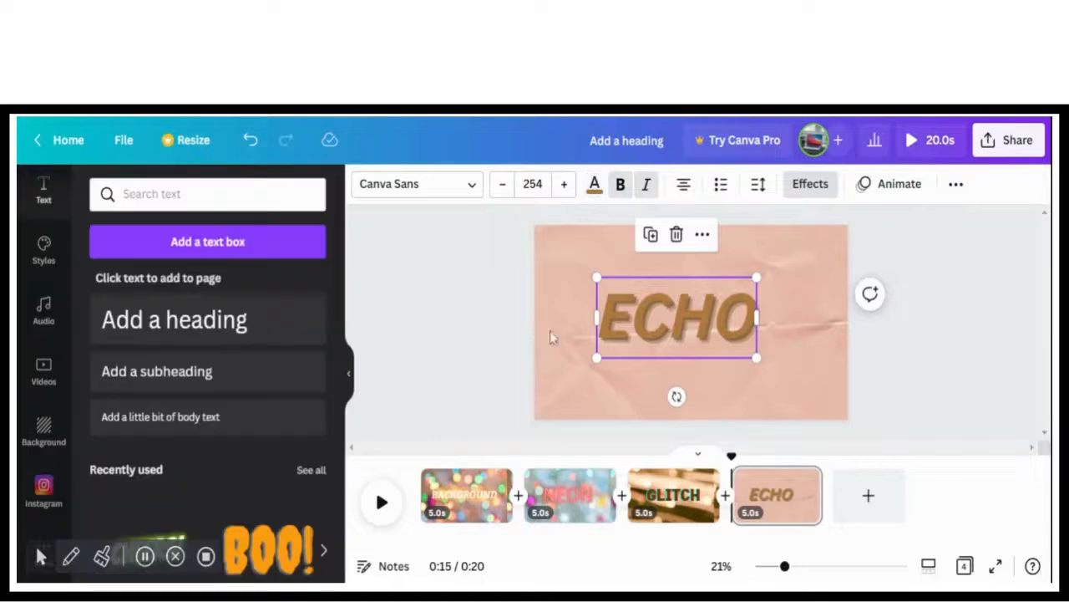
Nudge the ECHO heading slightly down the page and recolor it pale cream from the photo colors
left_click_drag(666, 296, 671, 306)
left_click(594, 184)
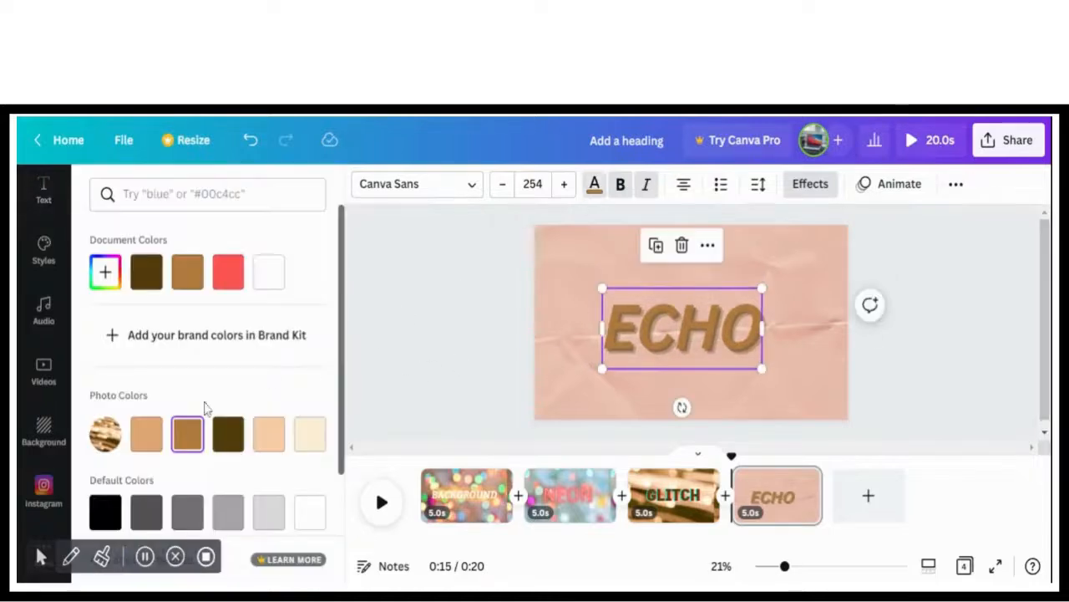
left_click(147, 434)
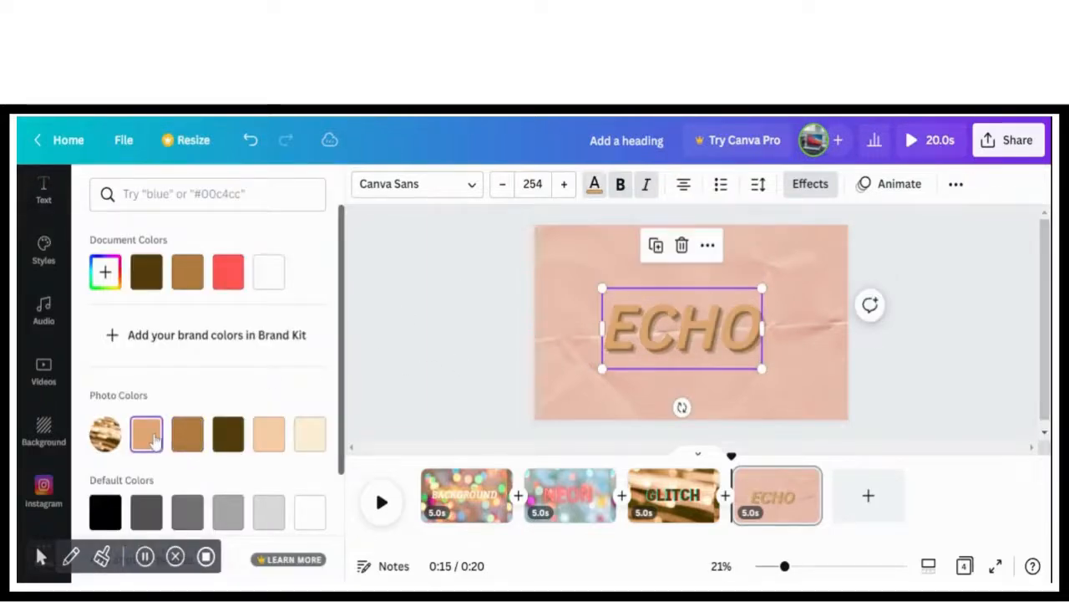
left_click(259, 437)
left_click(147, 434)
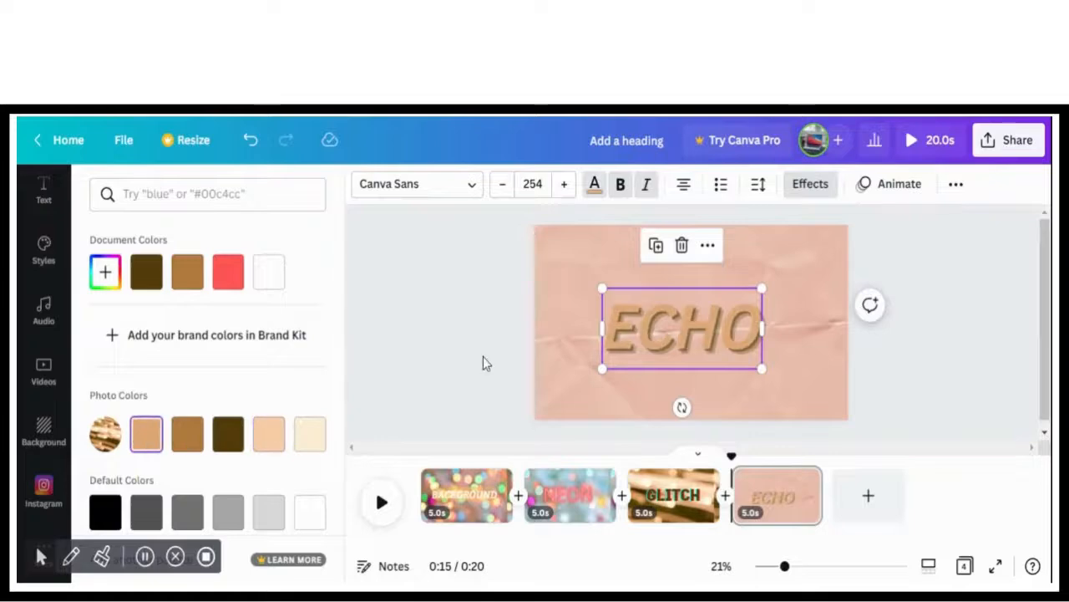
left_click(485, 362)
left_click(594, 184)
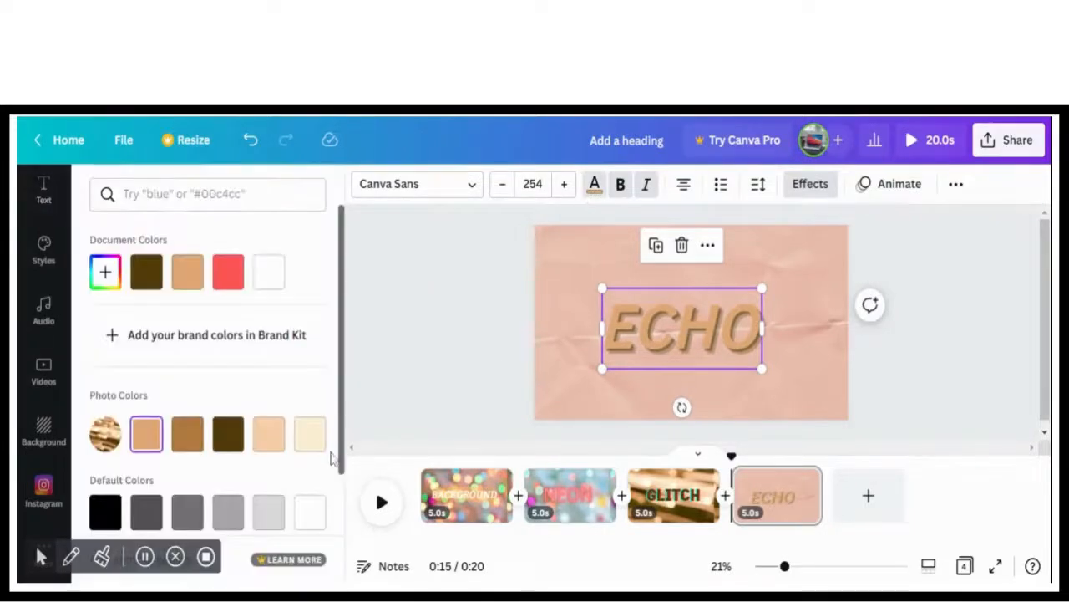
left_click(321, 447)
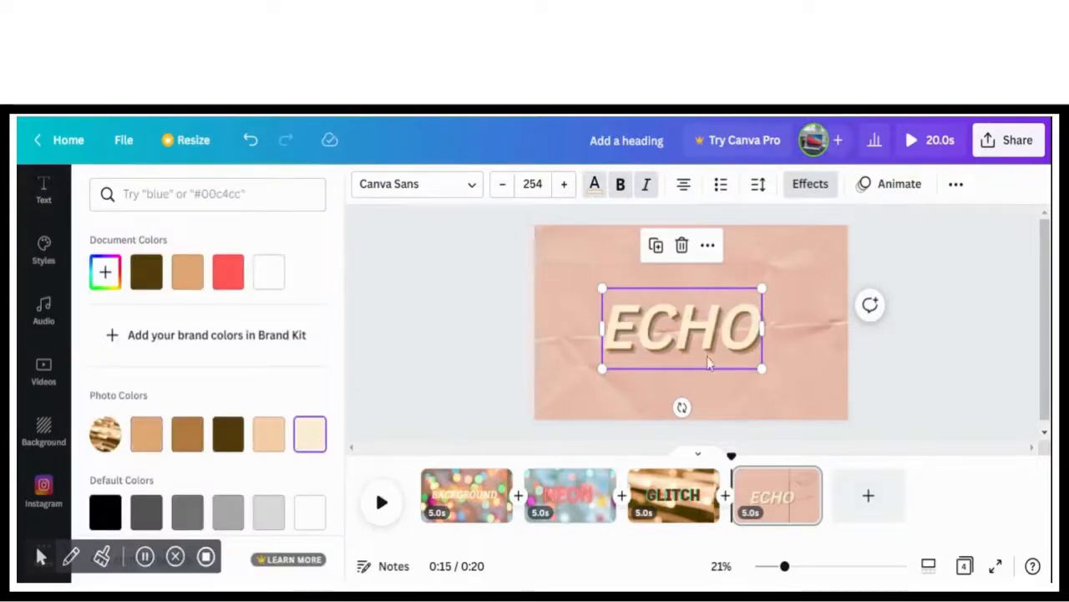
Enlarge the ECHO heading to font size 322 and recenter it on the pink paper page
left_click_drag(601, 288, 549, 282)
left_click_drag(607, 314, 631, 320)
left_click(954, 378)
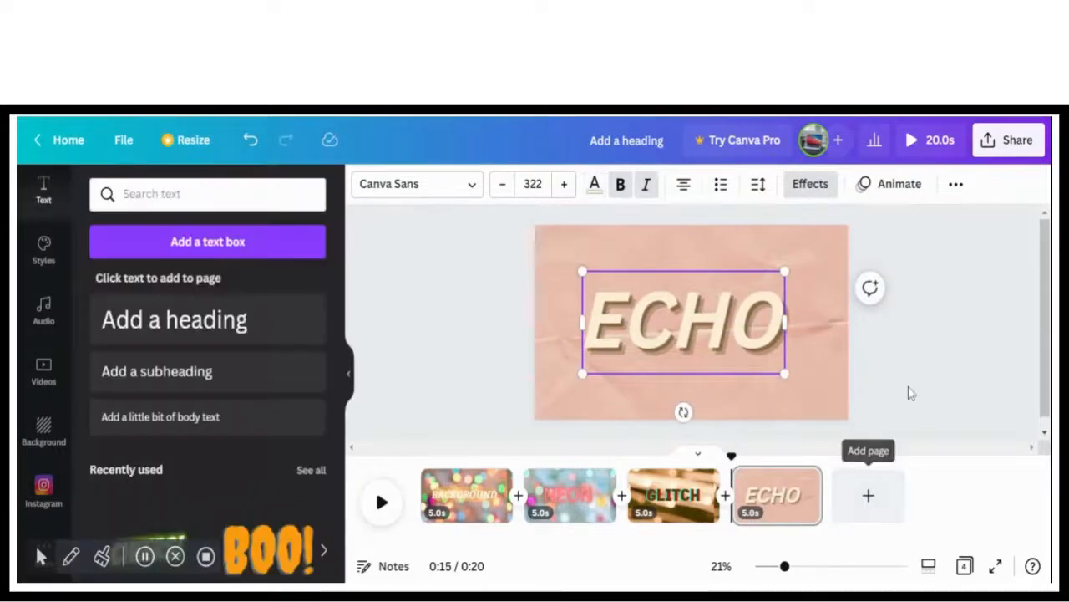
Add a fifth page with the purple flower branches image as its background and set the image's transparency to 73
left_click(876, 510)
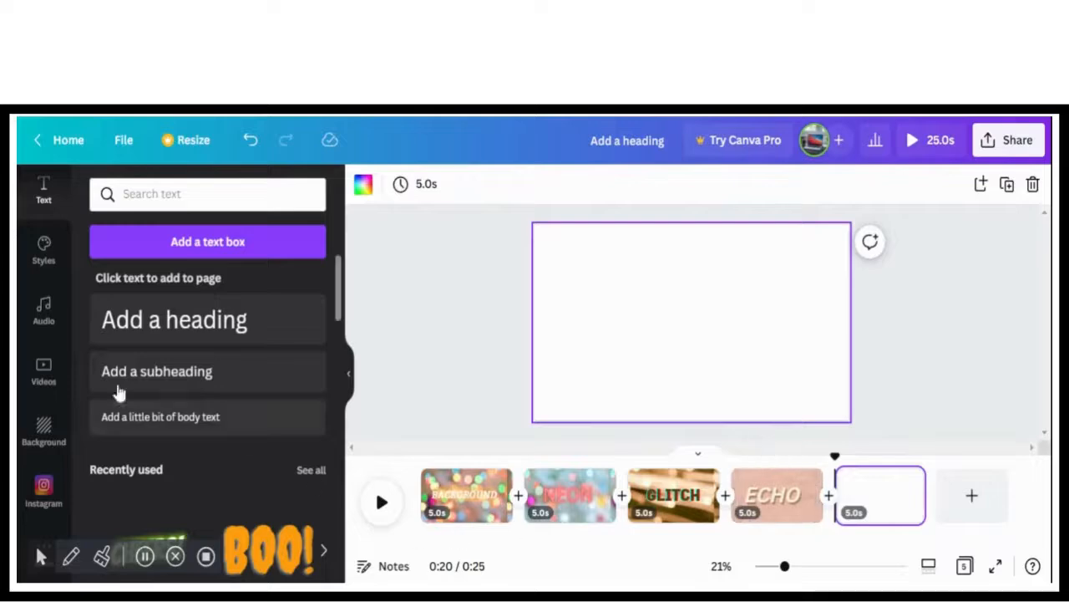
left_click(44, 431)
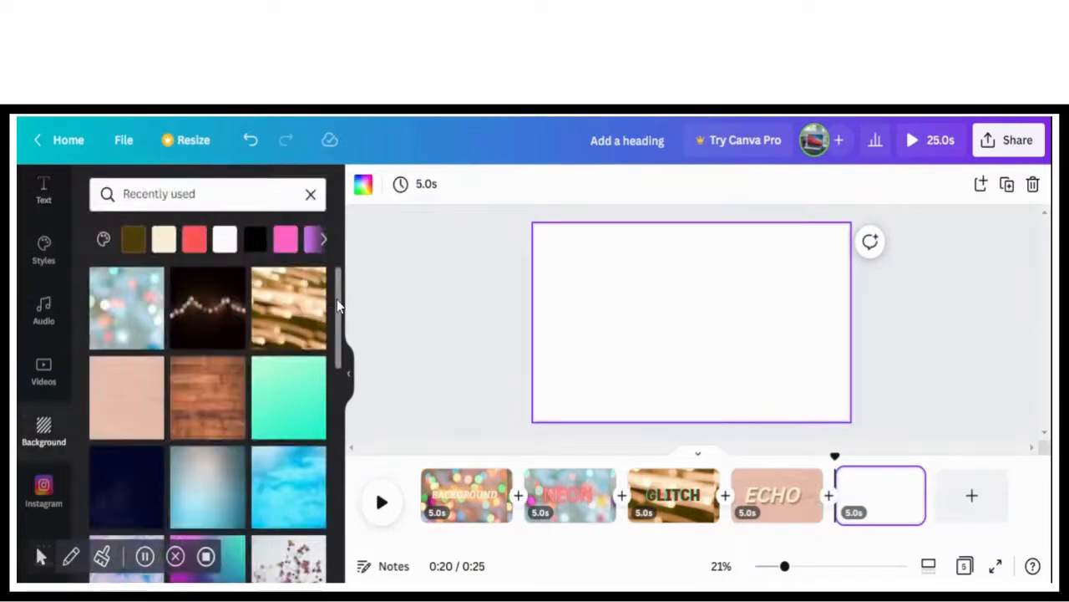
scroll(339, 307, "down", 3)
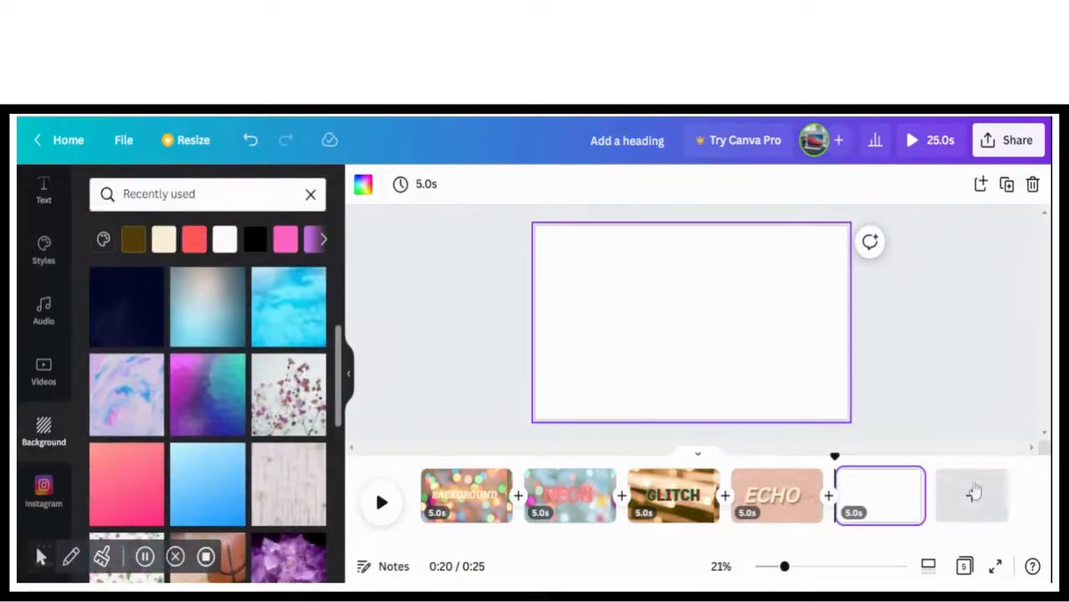
left_click(994, 184)
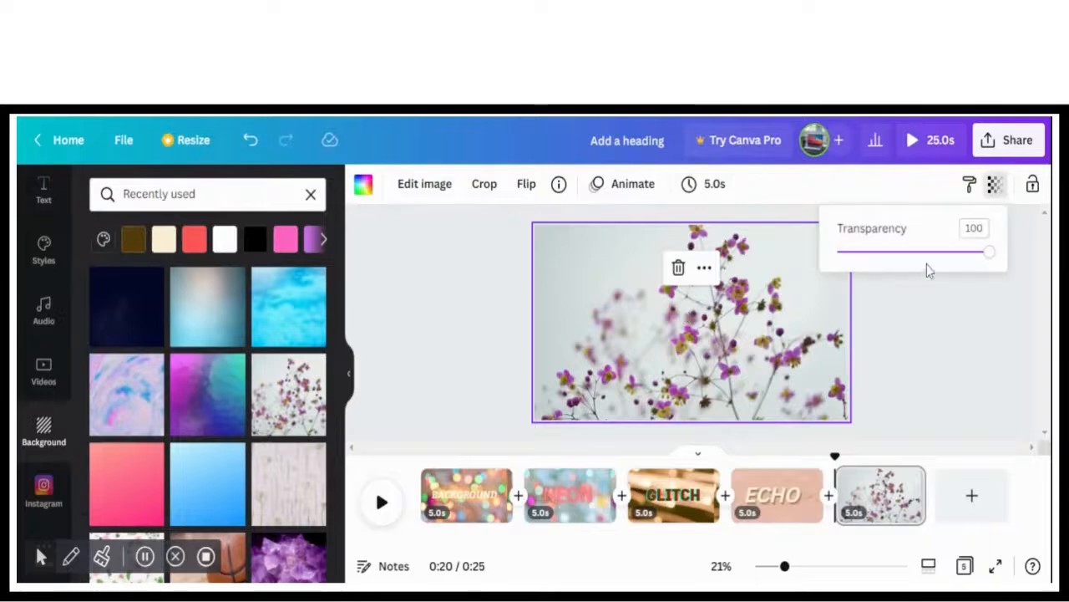
left_click(923, 254)
left_click(950, 254)
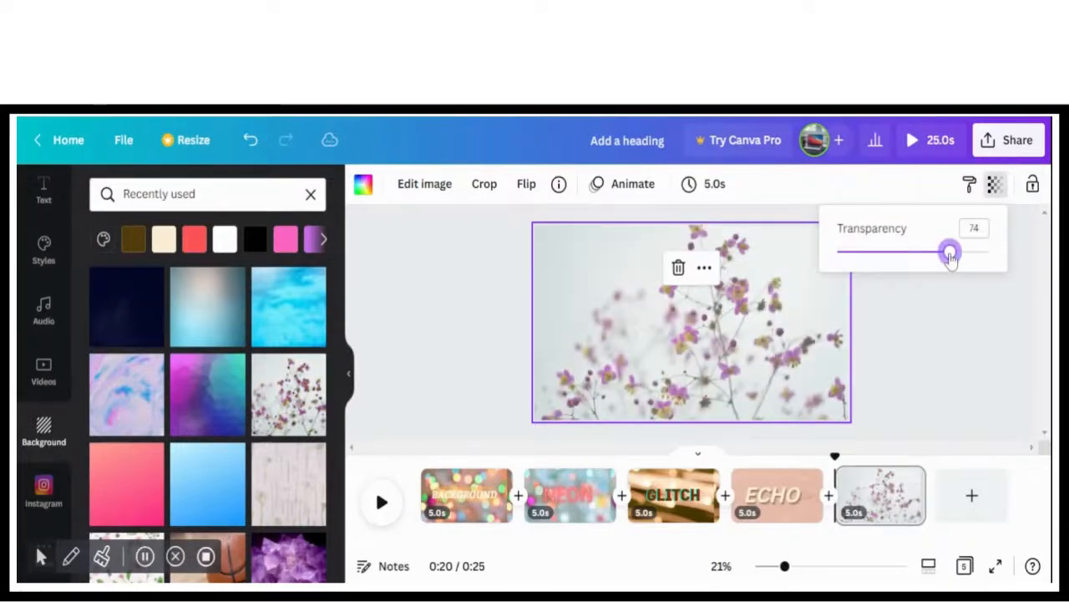
left_click(940, 306)
Add a heading with the Splice effect to the fifth page and change its text to "SPLICE"
left_click(43, 191)
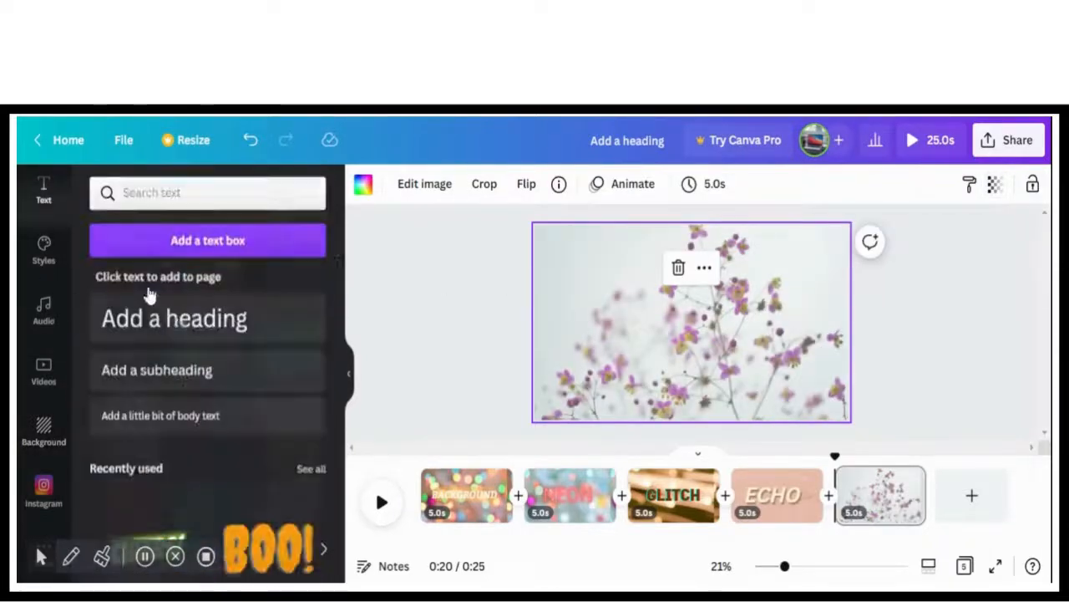
left_click(220, 333)
left_click(811, 184)
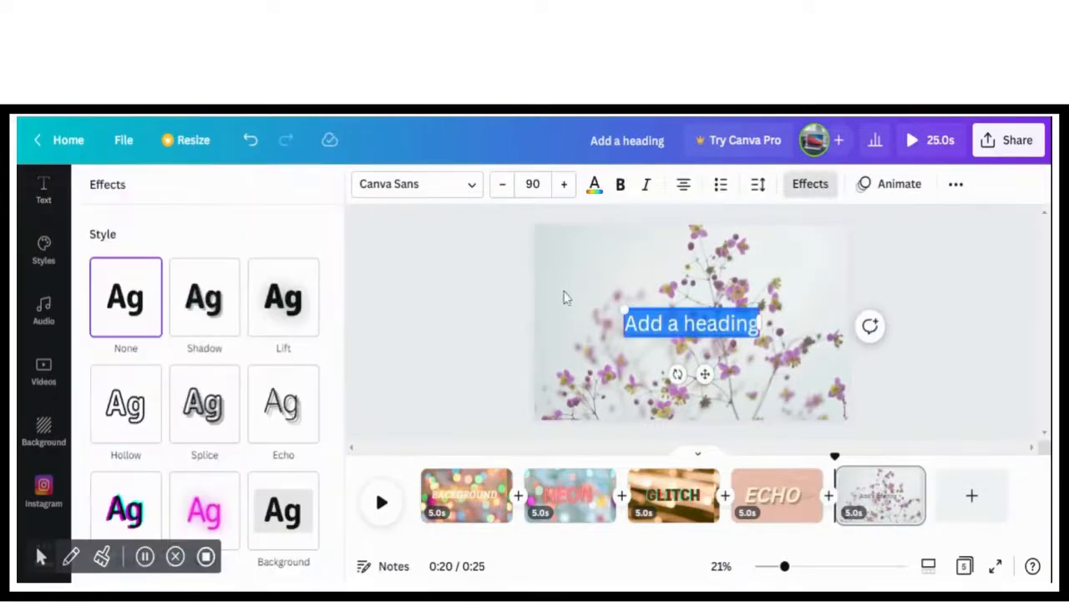
left_click(205, 405)
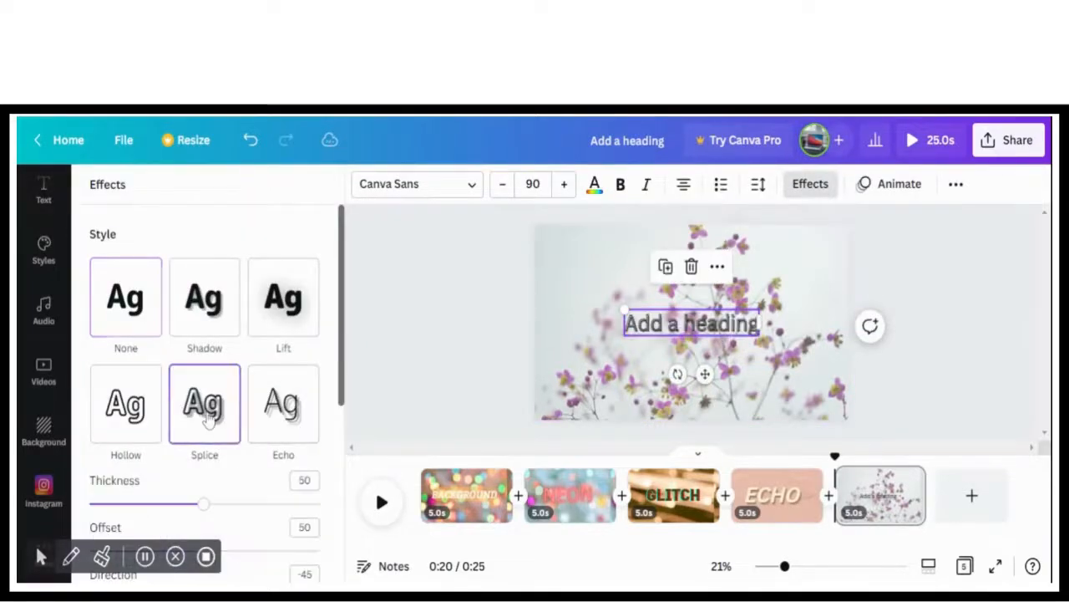
double_click(742, 330)
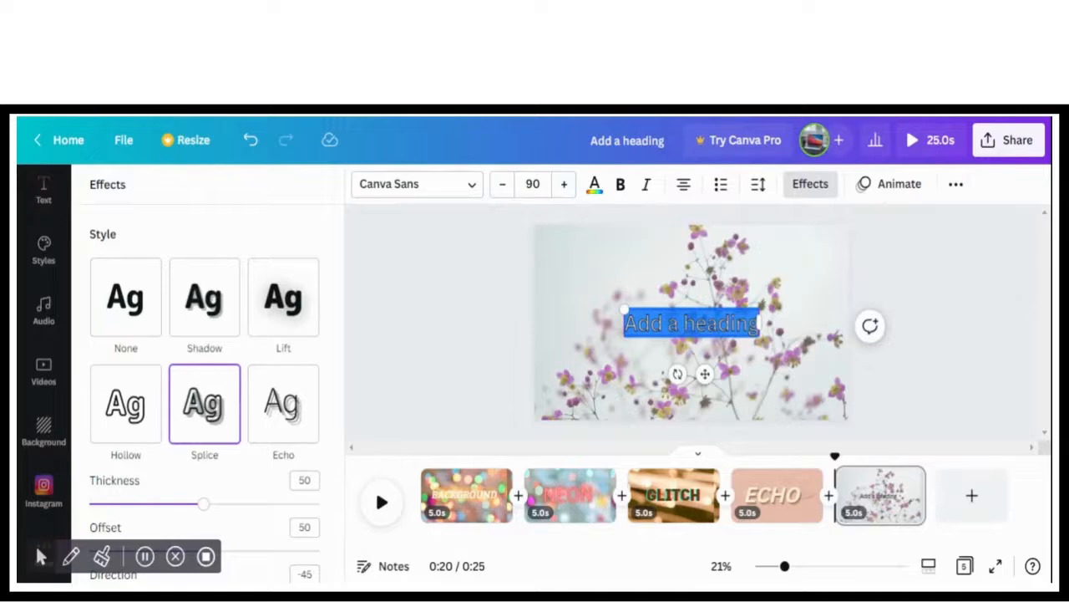
key("BackSpace")
type("SPLI")
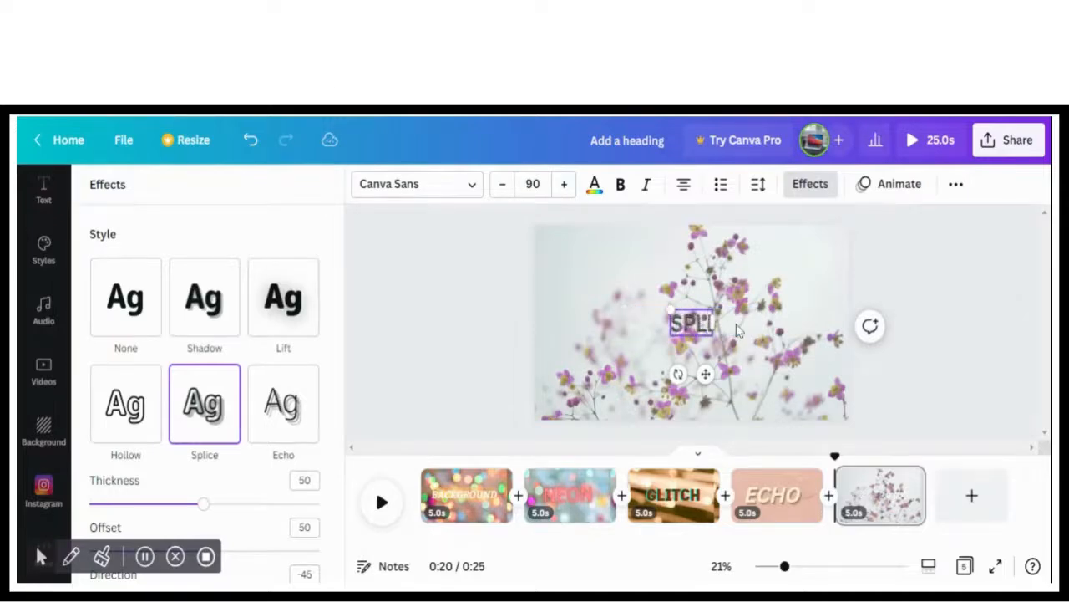
type("CE")
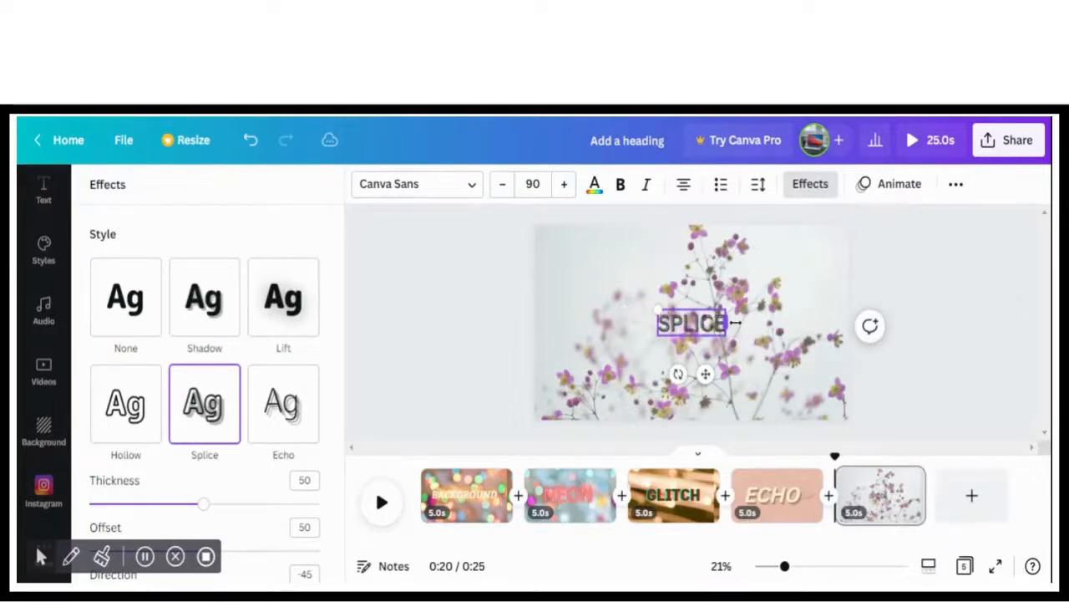
Replace the fifth page's flower background with the light blue gradient from the recently used backgrounds
left_click(52, 441)
left_click(52, 443)
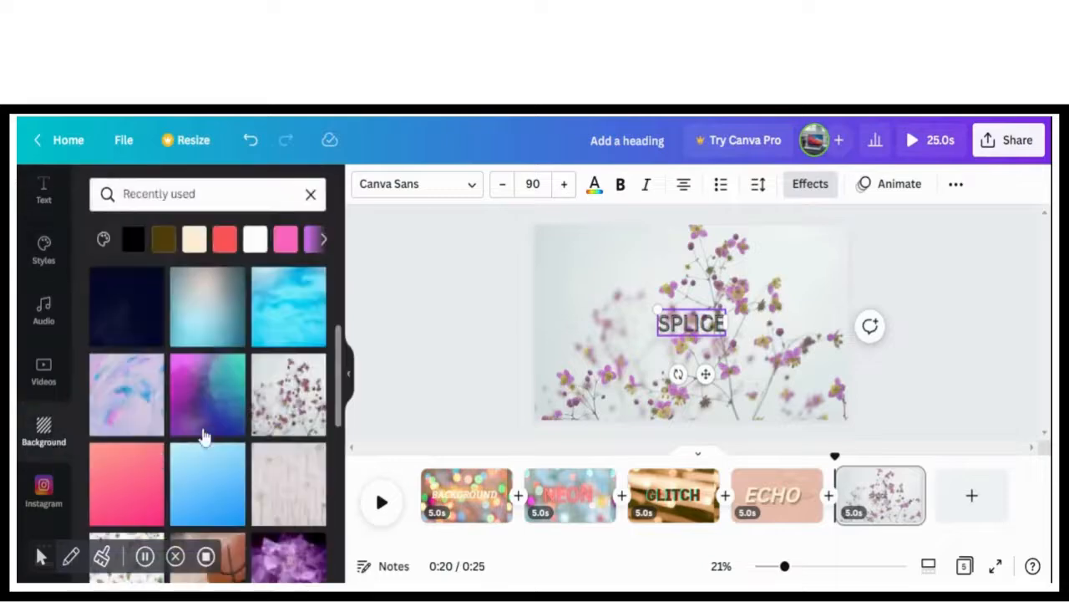
left_click(192, 487)
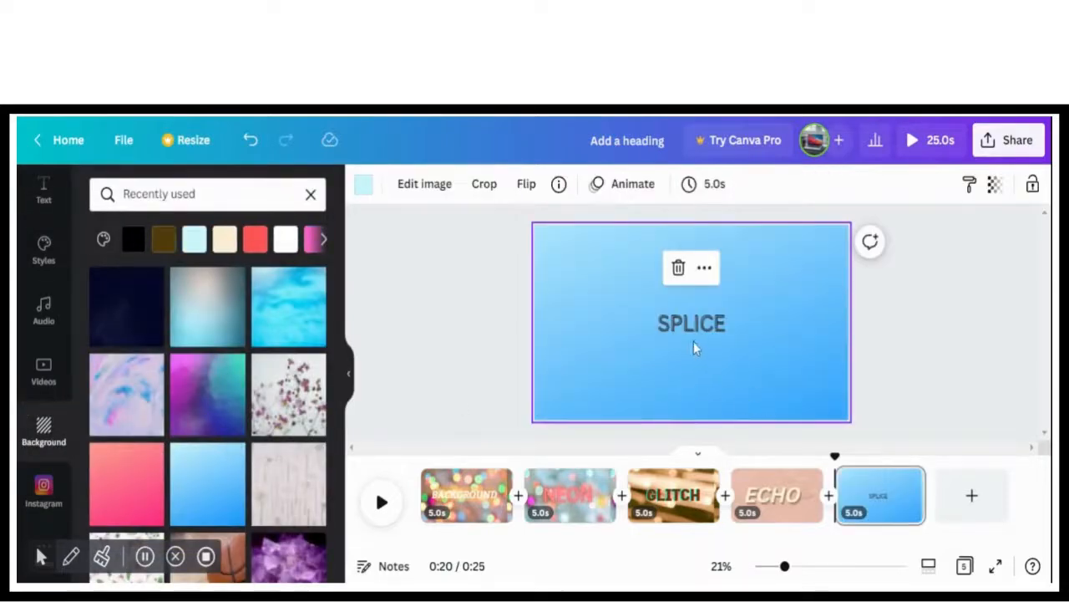
Enlarge the SPLICE heading to font size 262 and center it on the page
left_click(662, 322)
left_click_drag(656, 308, 532, 269)
left_click_drag(616, 305, 678, 325)
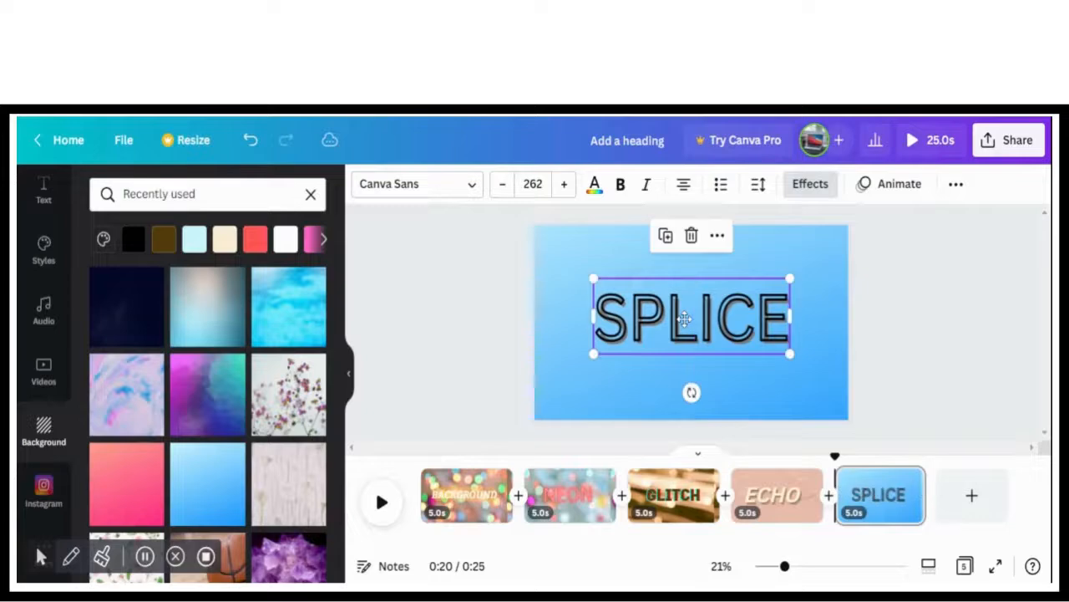
Make the SPLICE heading bold and italic and color it lime green from the default colors
left_click(621, 190)
left_click(646, 185)
left_click(594, 184)
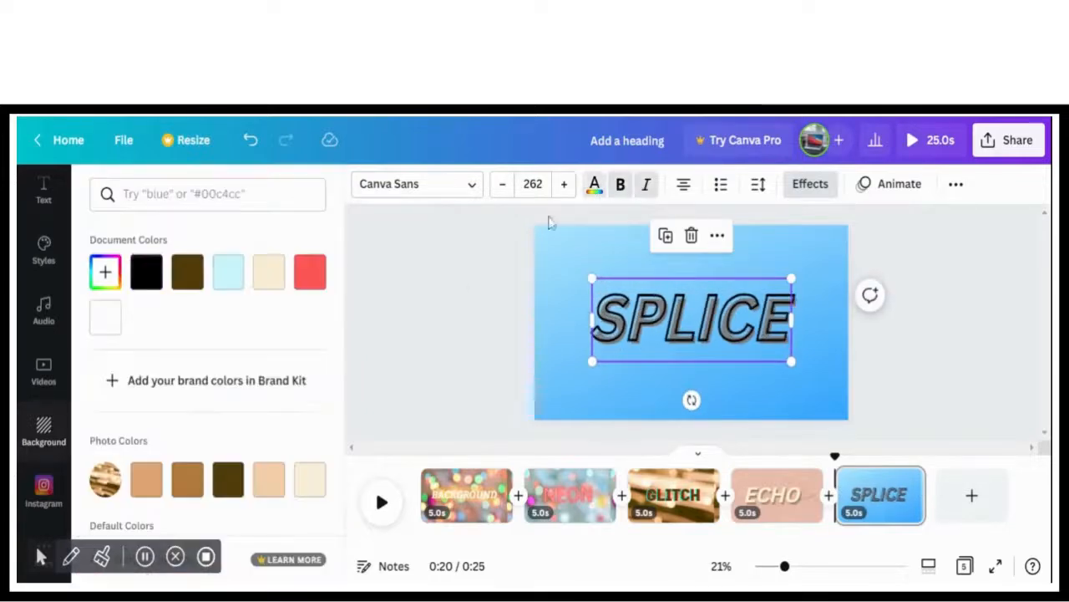
scroll(343, 395, "down", 3)
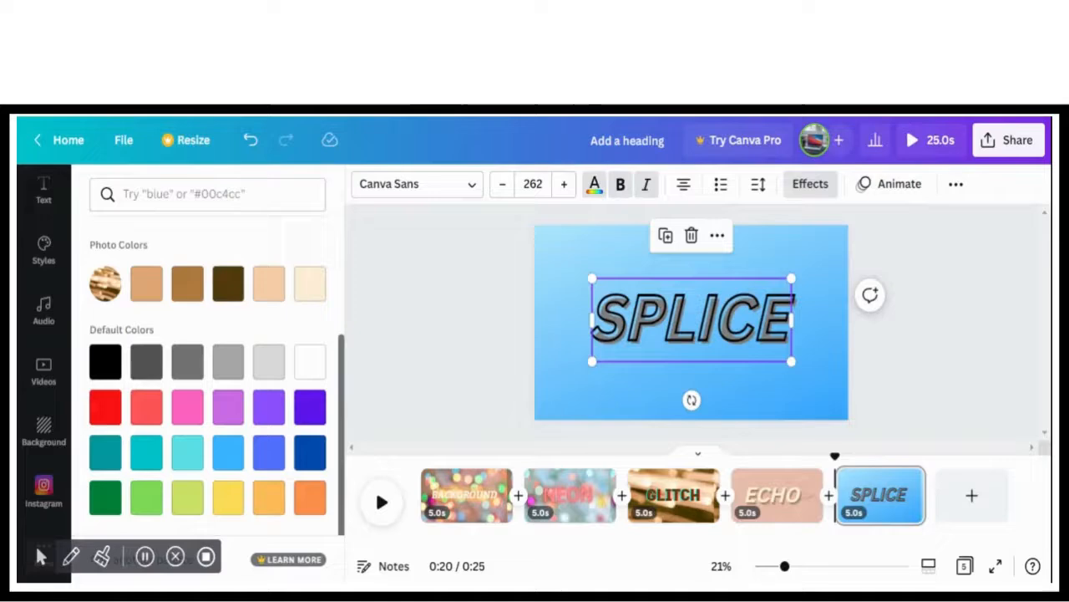
left_click(189, 501)
left_click(230, 506)
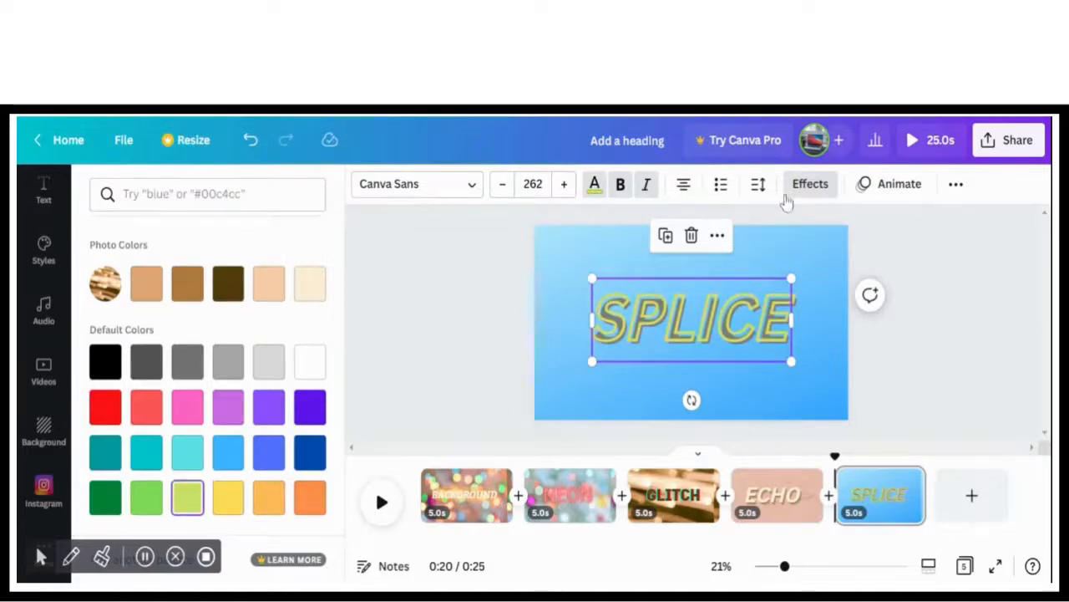
Try several shadow colors for the SPLICE heading's Splice effect and settle on pink from the default colors
left_click(811, 184)
left_click_drag(341, 379, 340, 534)
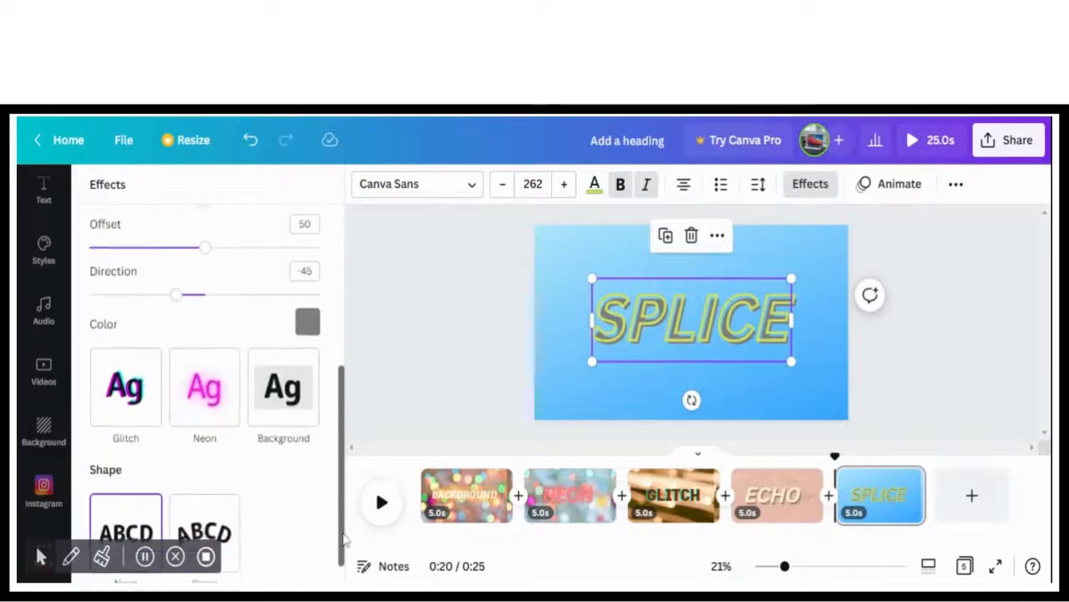
left_click(311, 324)
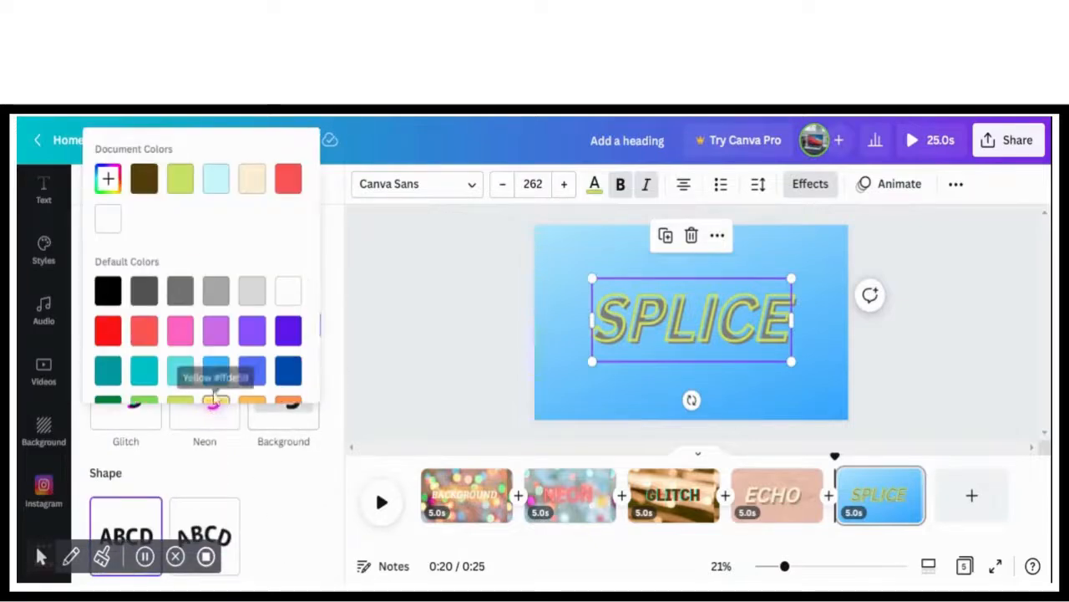
left_click(218, 182)
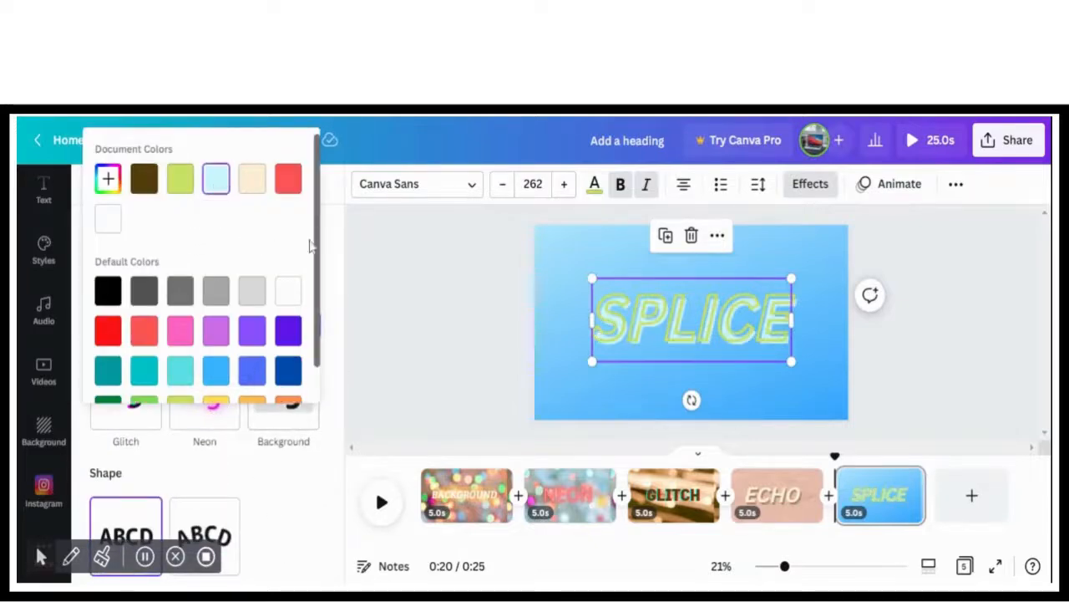
scroll(250, 301, "down", 1)
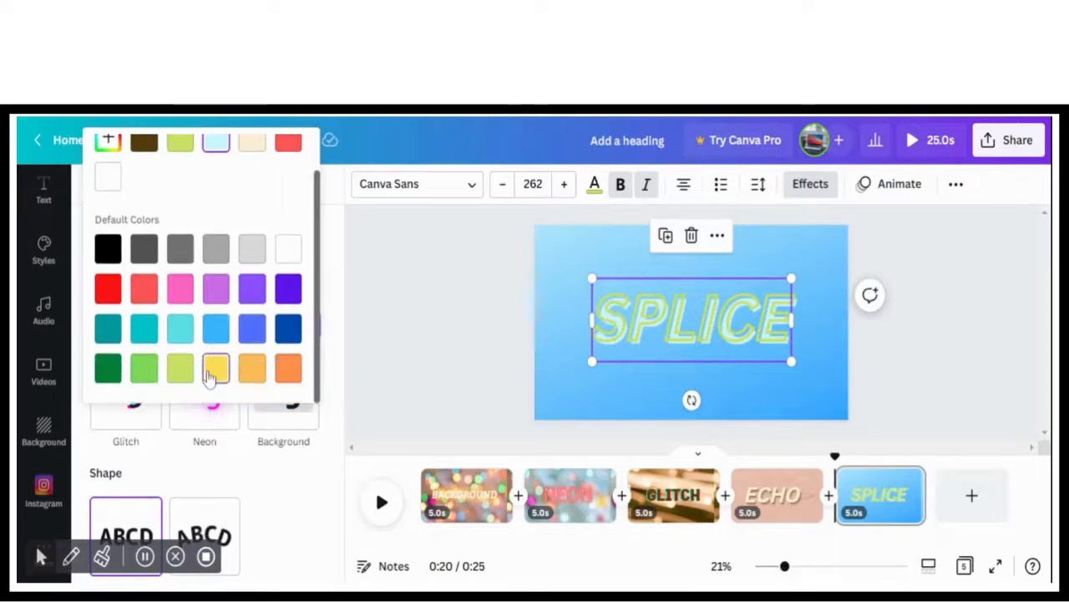
left_click(210, 374)
left_click(153, 295)
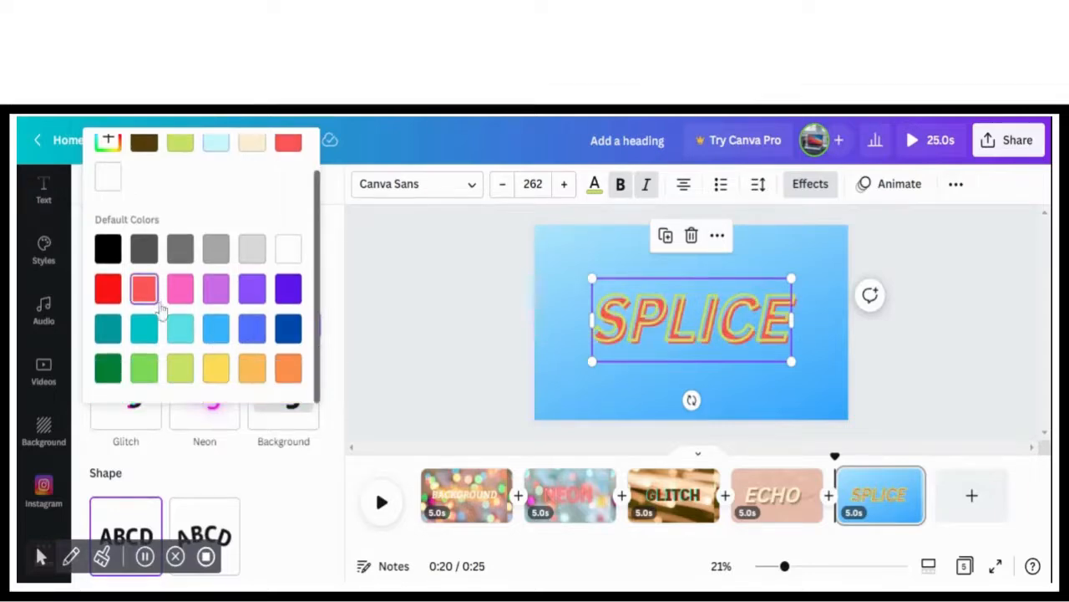
left_click(188, 298)
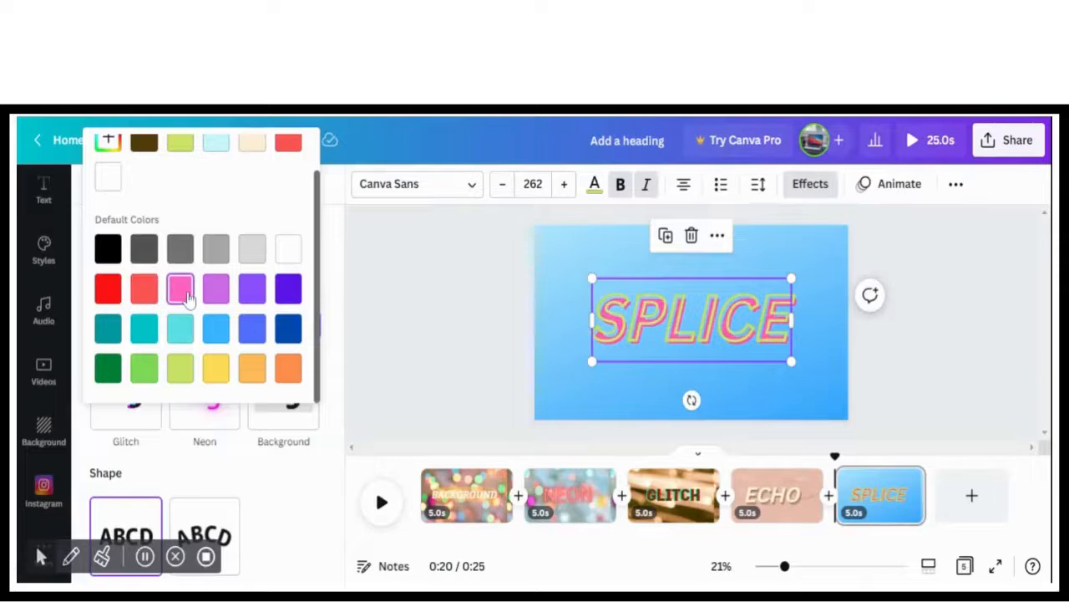
left_click(400, 301)
left_click(400, 301)
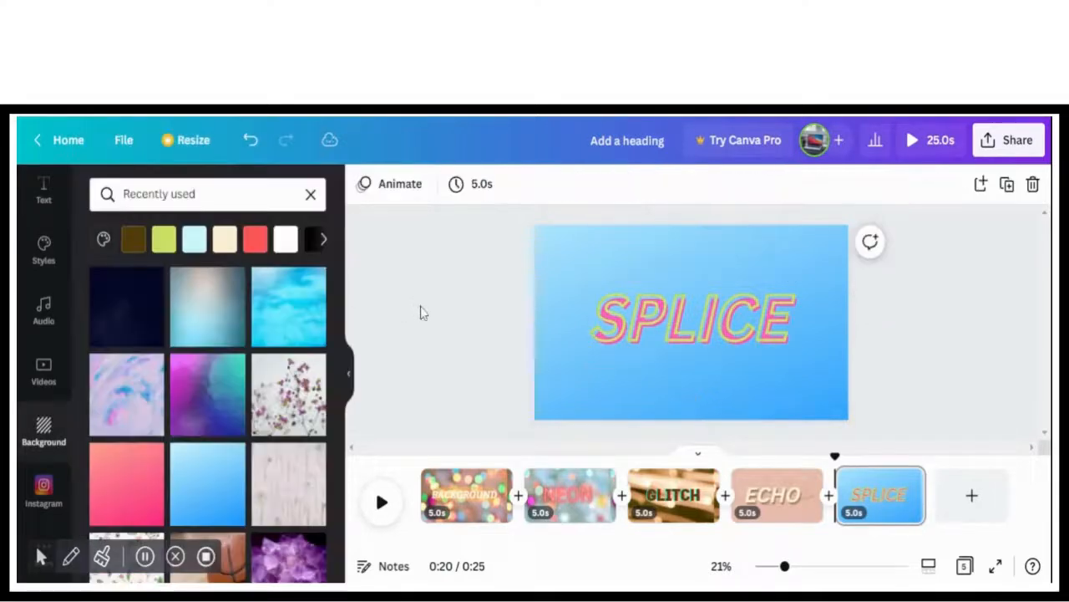
Add a sixth page with the purple amethyst crystal background from the recently used ones and set its transparency to 73
left_click(986, 511)
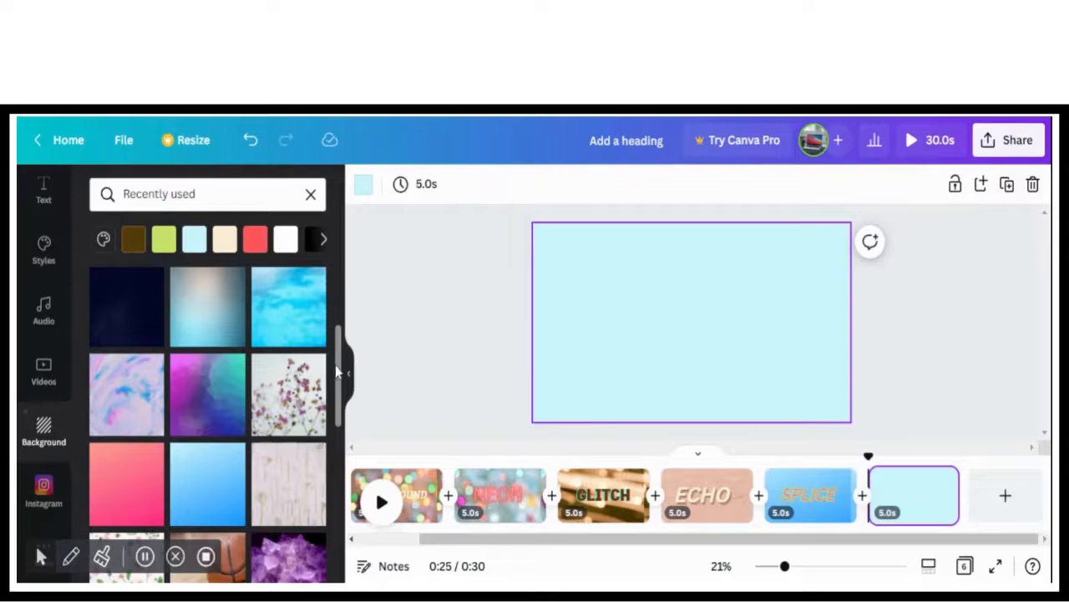
left_click_drag(337, 370, 338, 441)
left_click(309, 347)
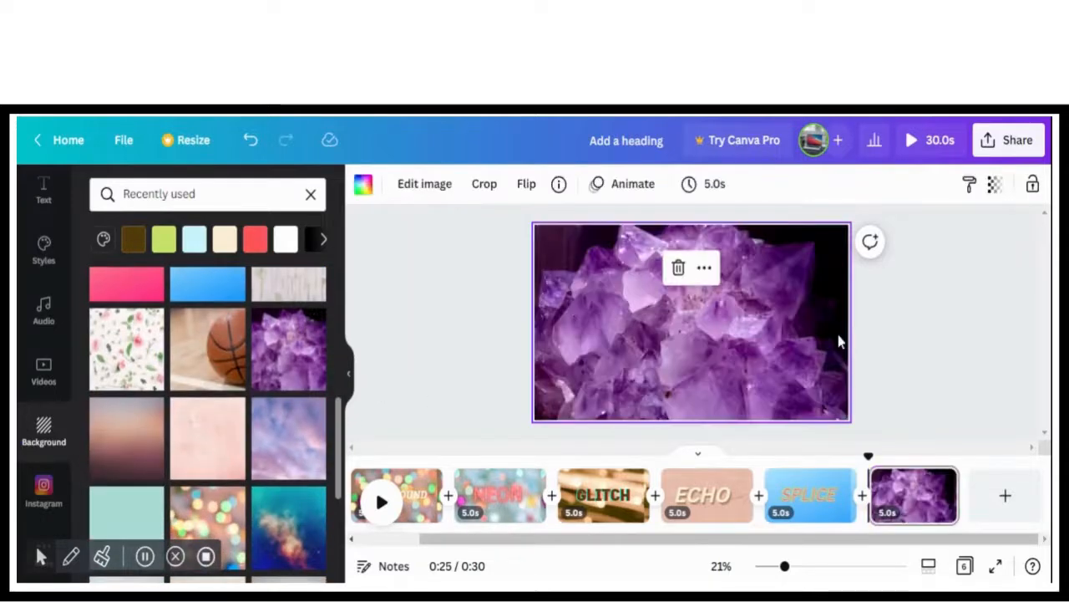
left_click(994, 185)
mouse_move(934, 262)
left_mouse_down()
mouse_move(931, 249)
mouse_move(950, 255)
left_mouse_up()
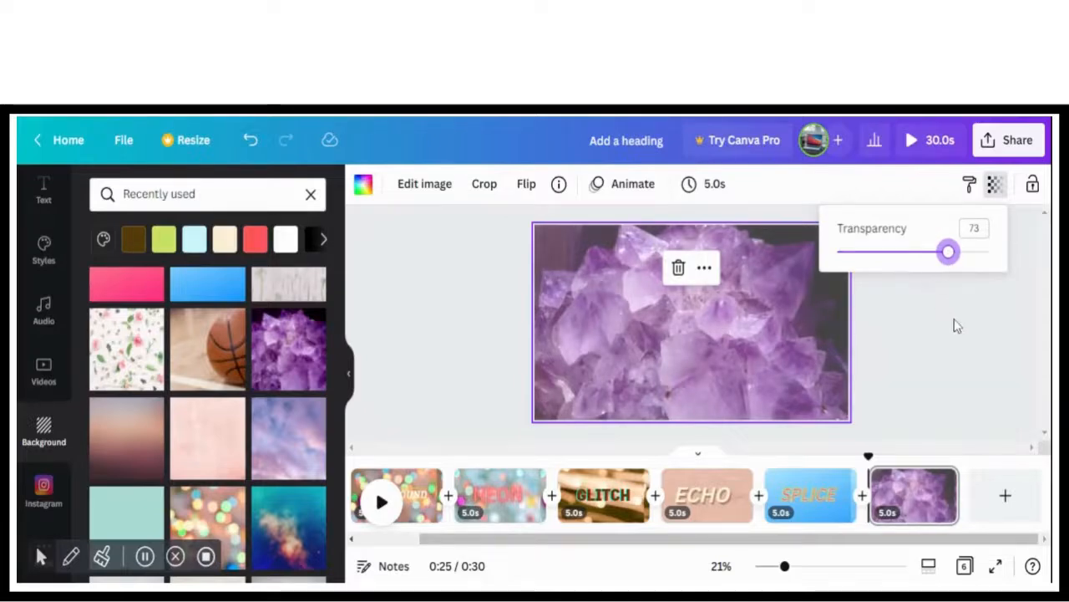
Add a heading with the Hollow effect to the sixth page and change its text to "HOLLOW"
left_click(42, 189)
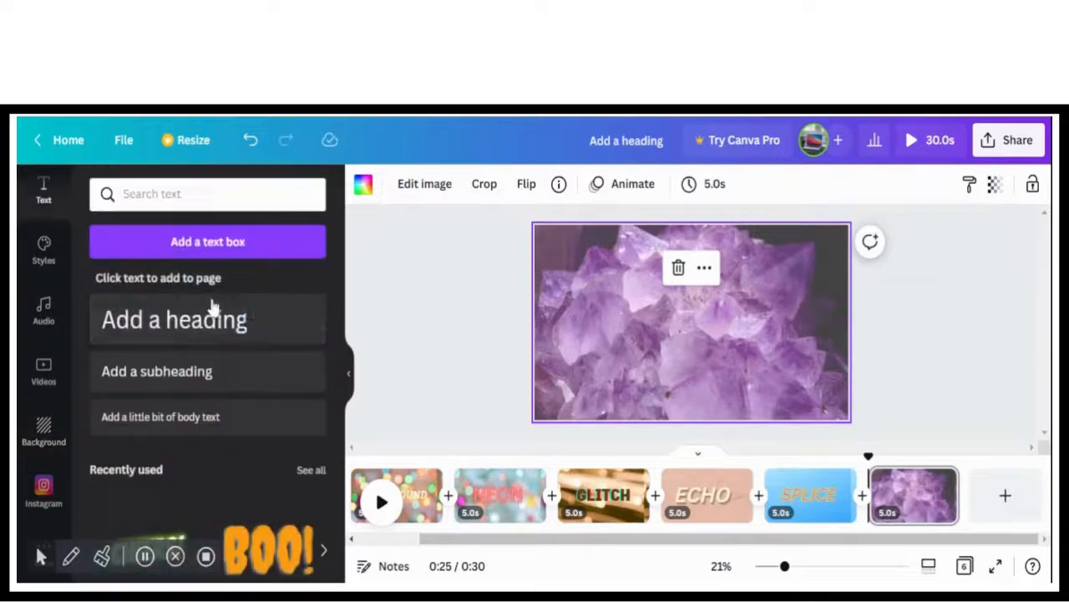
left_click(241, 322)
left_click(810, 186)
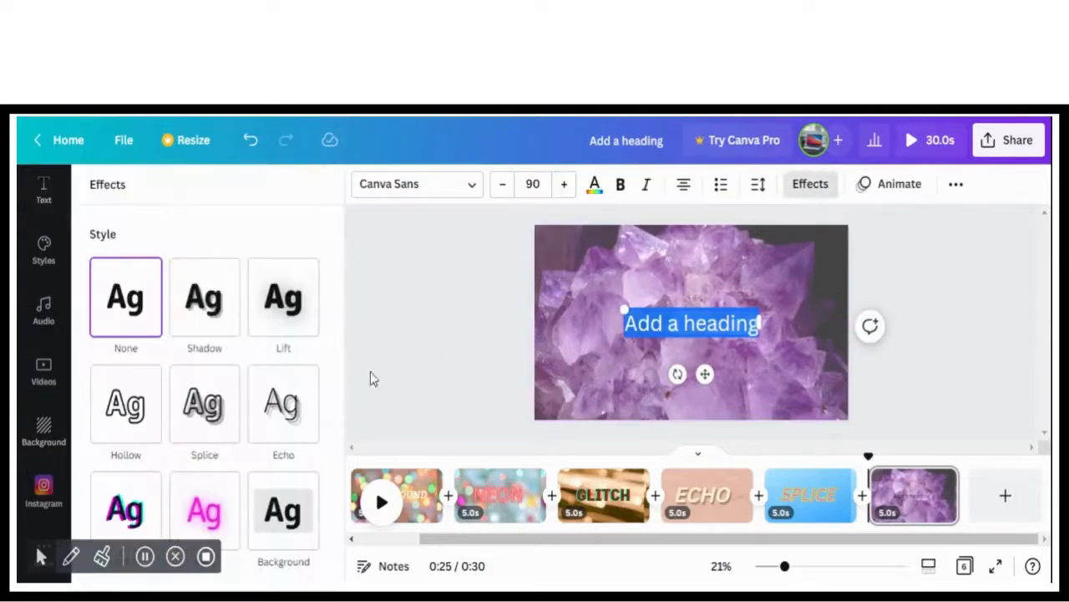
left_click(109, 416)
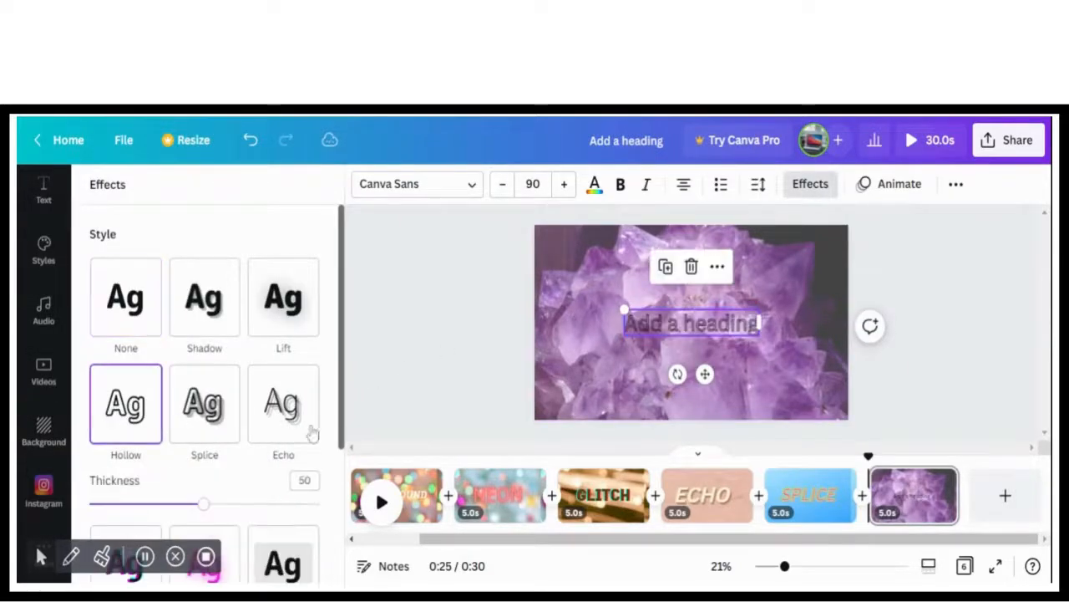
double_click(737, 326)
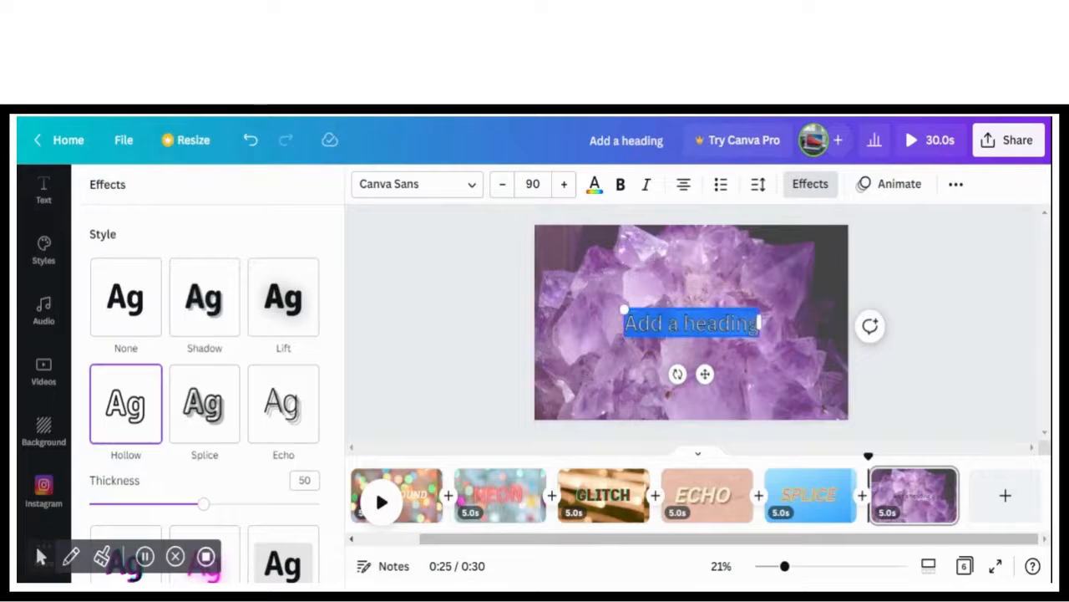
key("BackSpace")
type("HOLLO")
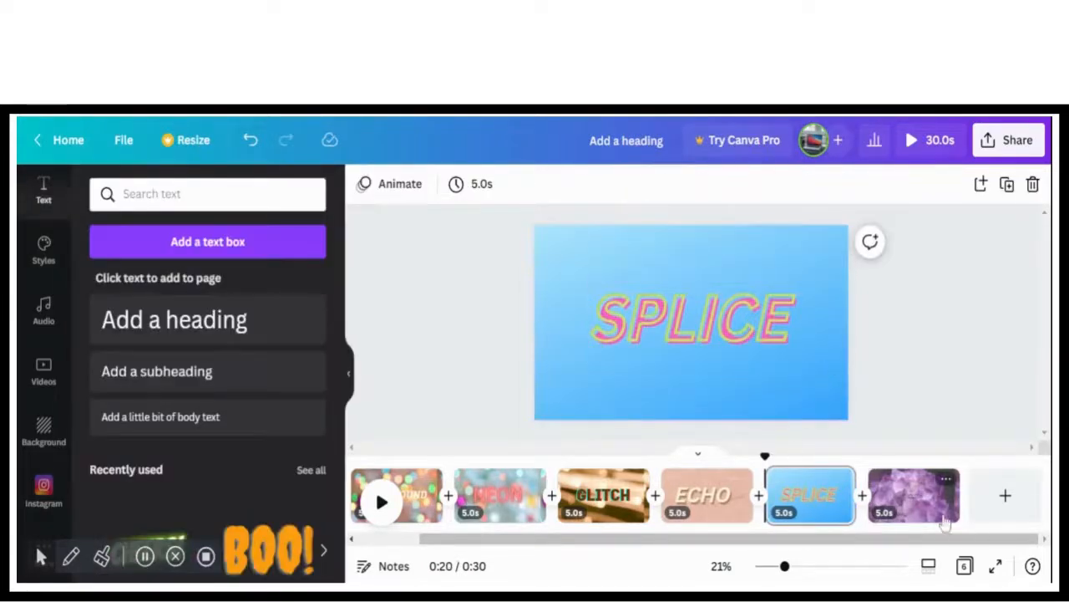
left_click(944, 519)
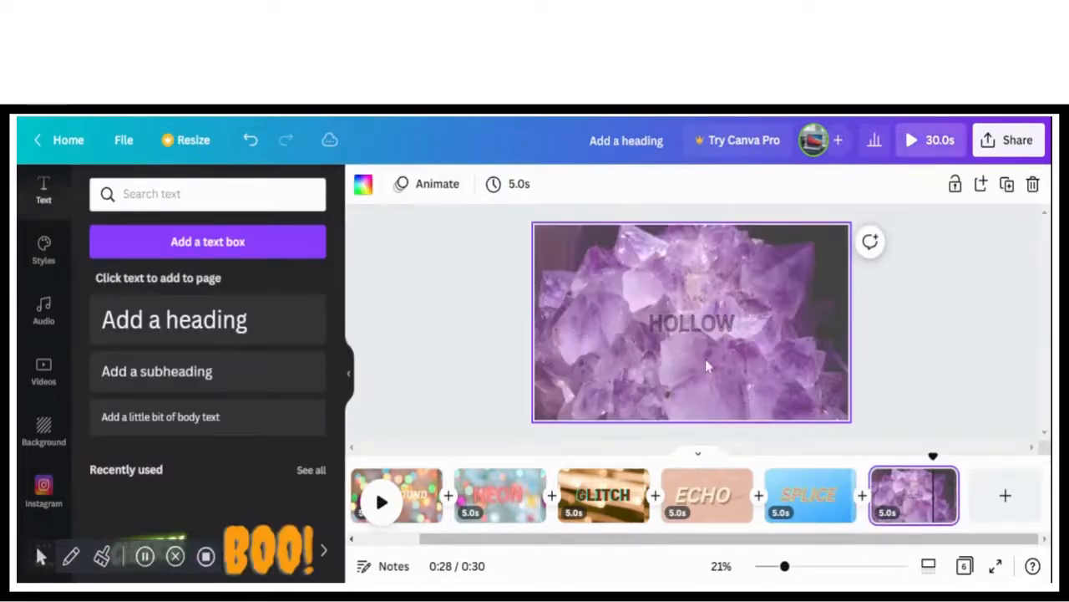
Enlarge the HOLLOW heading to font size 212 and make it bold and italic
left_click(660, 314)
left_click_drag(650, 306, 672, 312)
left_click_drag(592, 289, 582, 284)
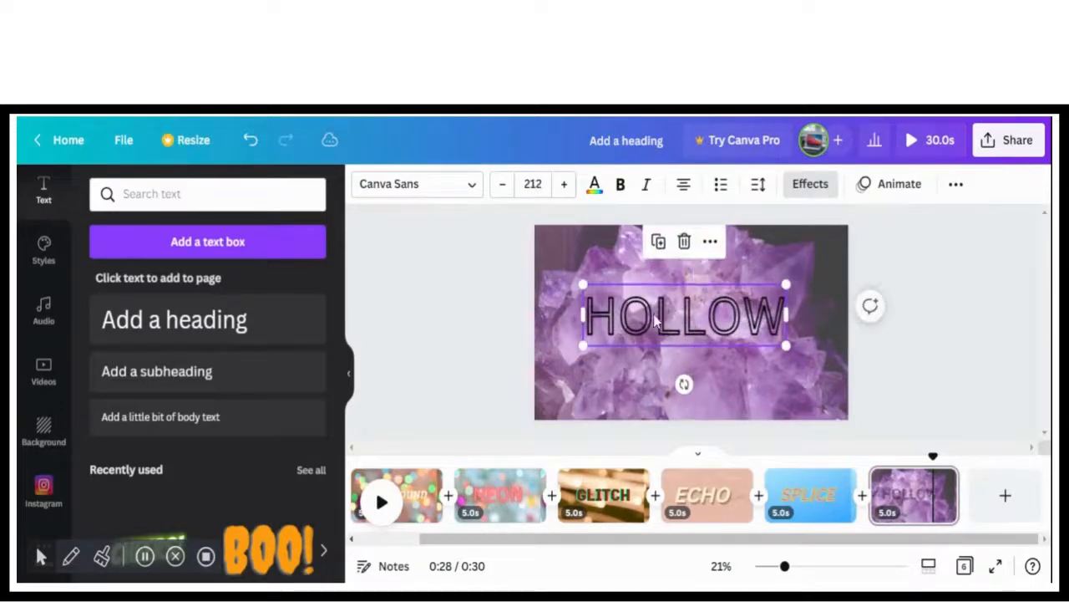
left_click(620, 183)
left_click(645, 184)
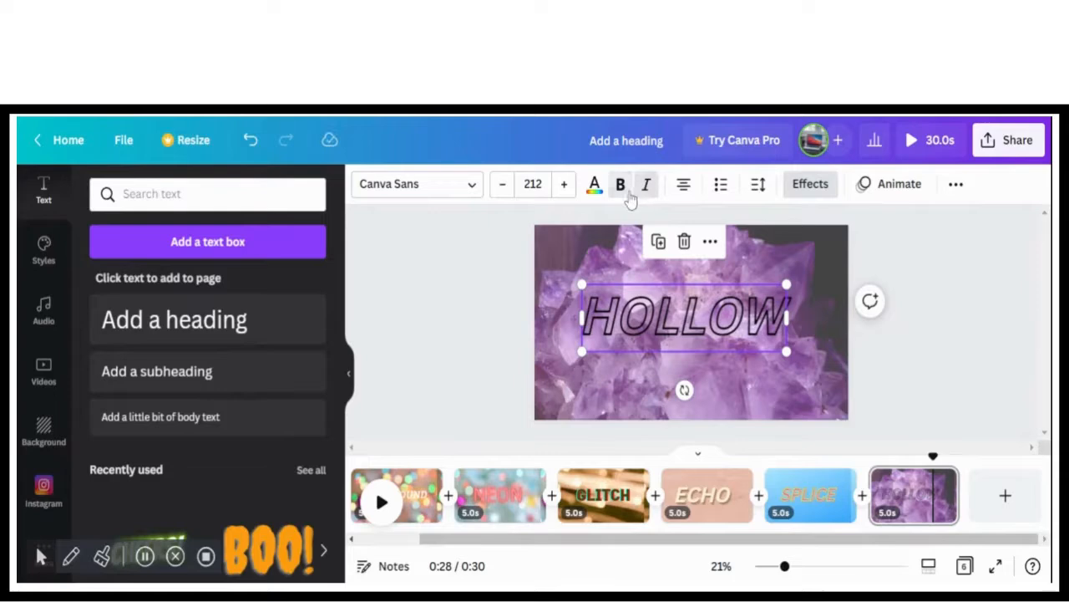
Try different colors on the HOLLOW heading, ending with medium blue from the default colors, and center it on the page
left_click(594, 186)
left_click(106, 319)
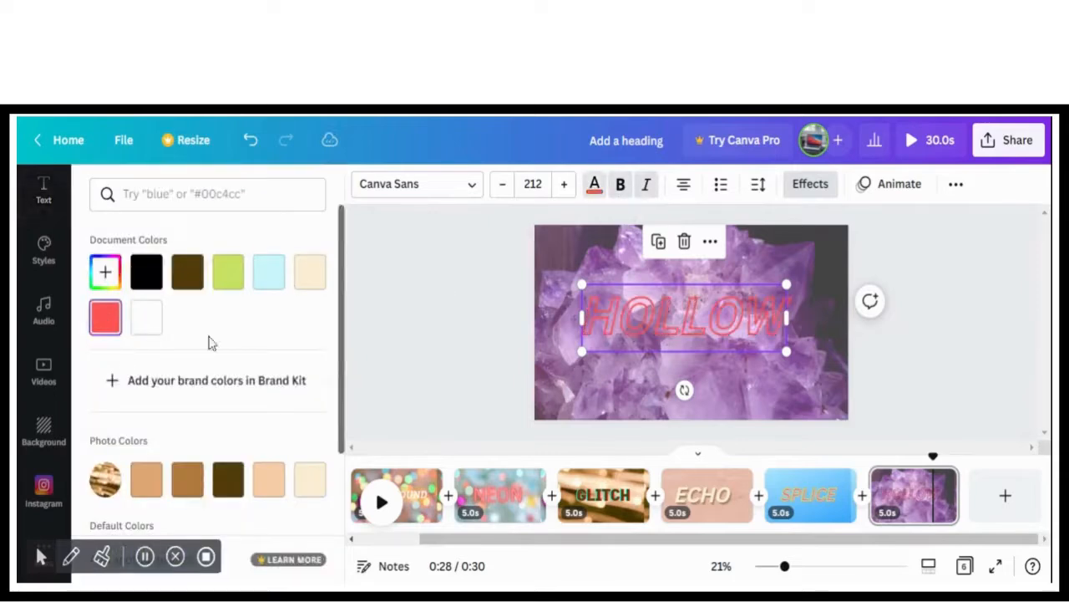
scroll(251, 402, "down", 3)
left_click(229, 408)
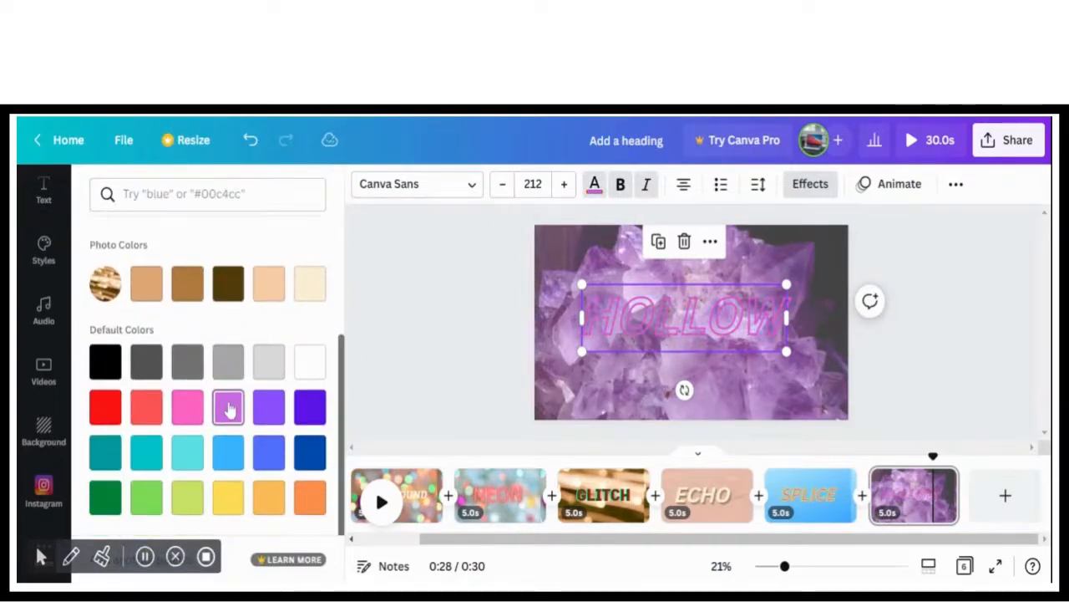
left_click(303, 409)
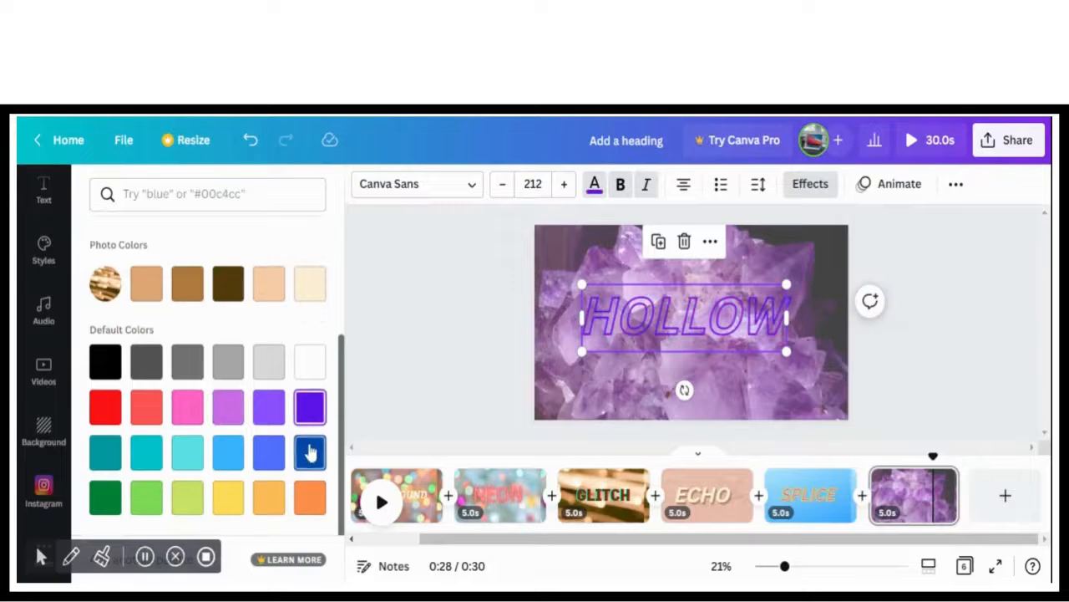
left_click(267, 452)
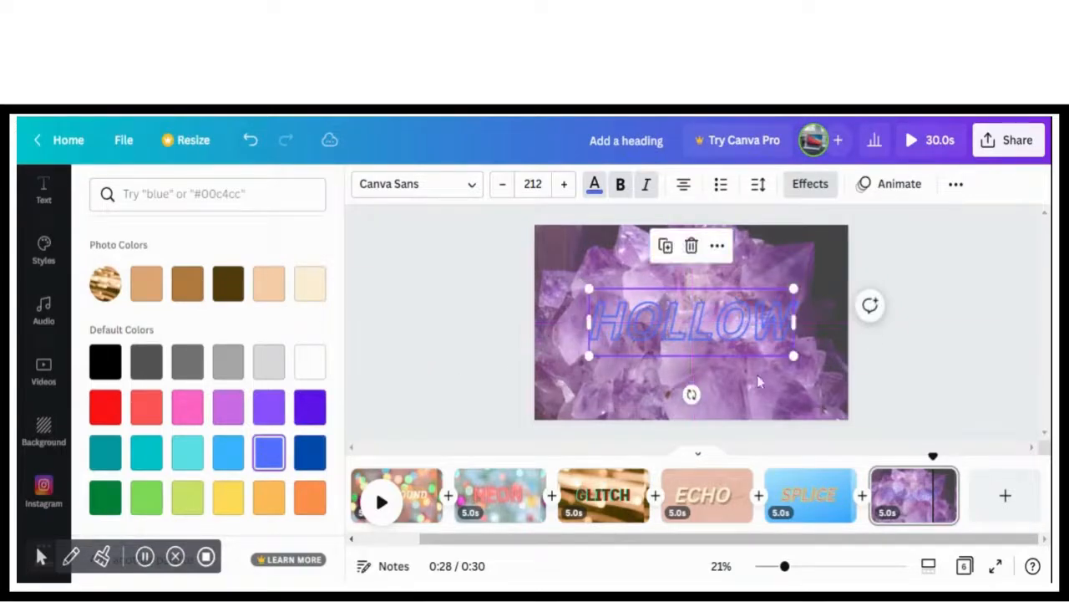
Fade the amethyst background image further by lowering its transparency value
left_click(815, 352)
left_click(840, 257)
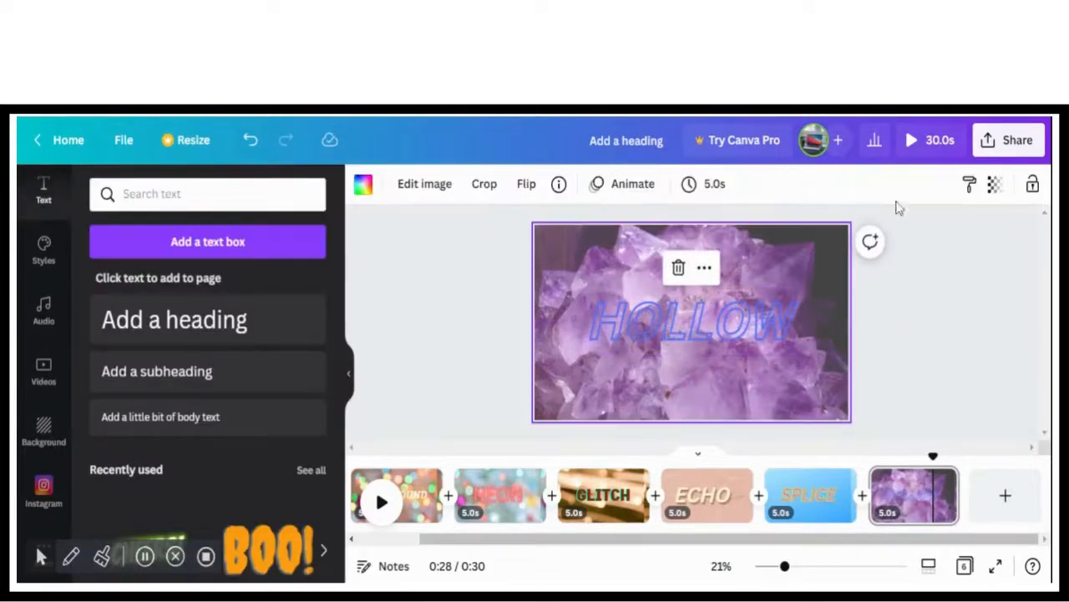
left_click(995, 183)
mouse_move(919, 247)
left_mouse_down()
mouse_move(898, 249)
mouse_move(925, 252)
left_mouse_up()
Change the HOLLOW heading's font to Bisdak and color it violet from the default colors
left_click(740, 292)
left_click(410, 188)
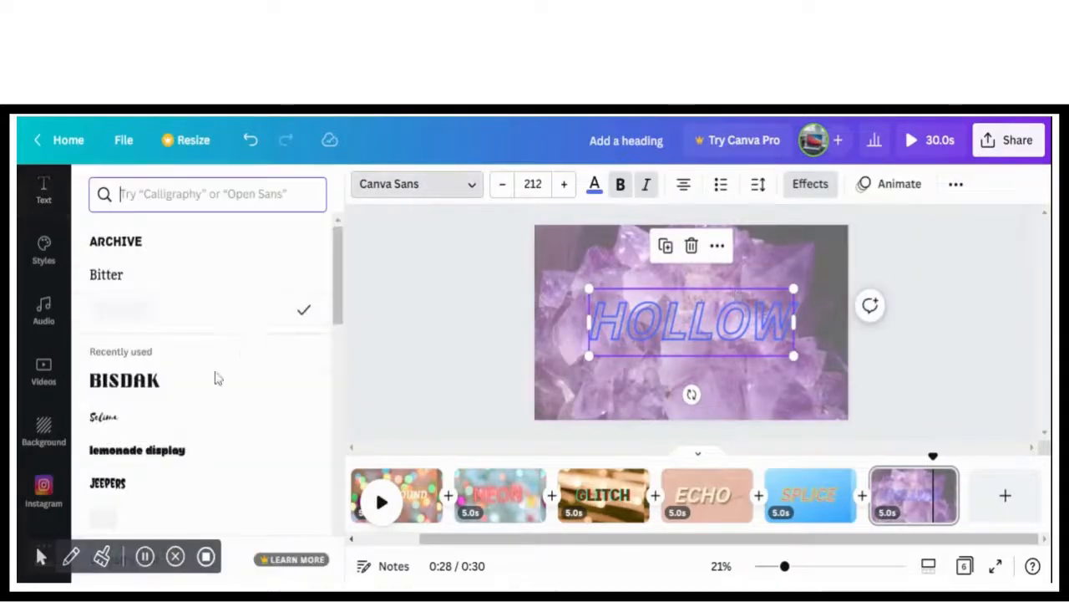
left_click(167, 396)
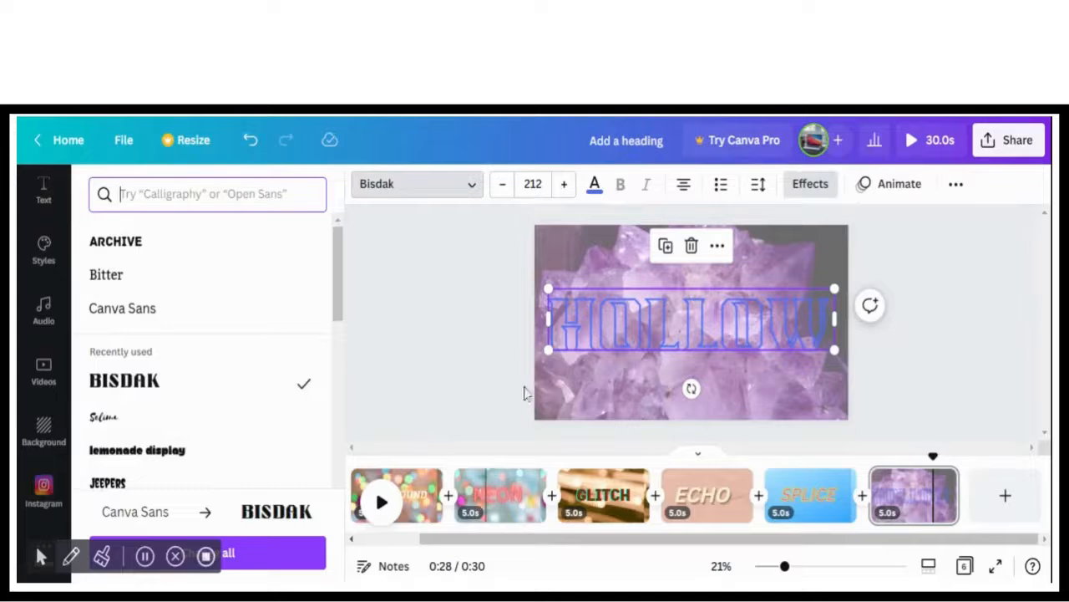
left_click(594, 185)
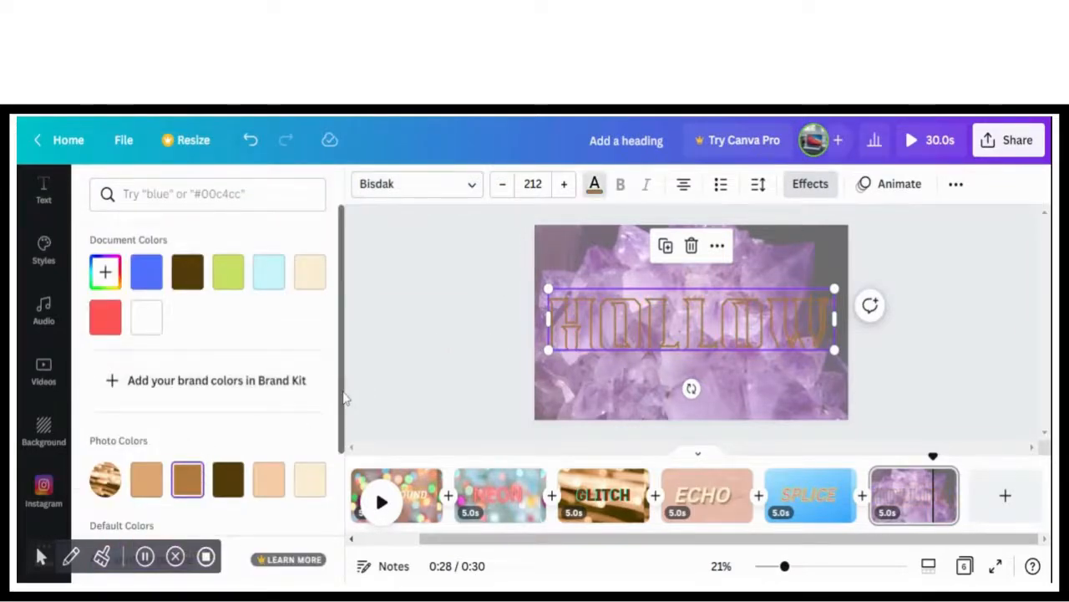
scroll(197, 500, "down", 2)
left_click(272, 418)
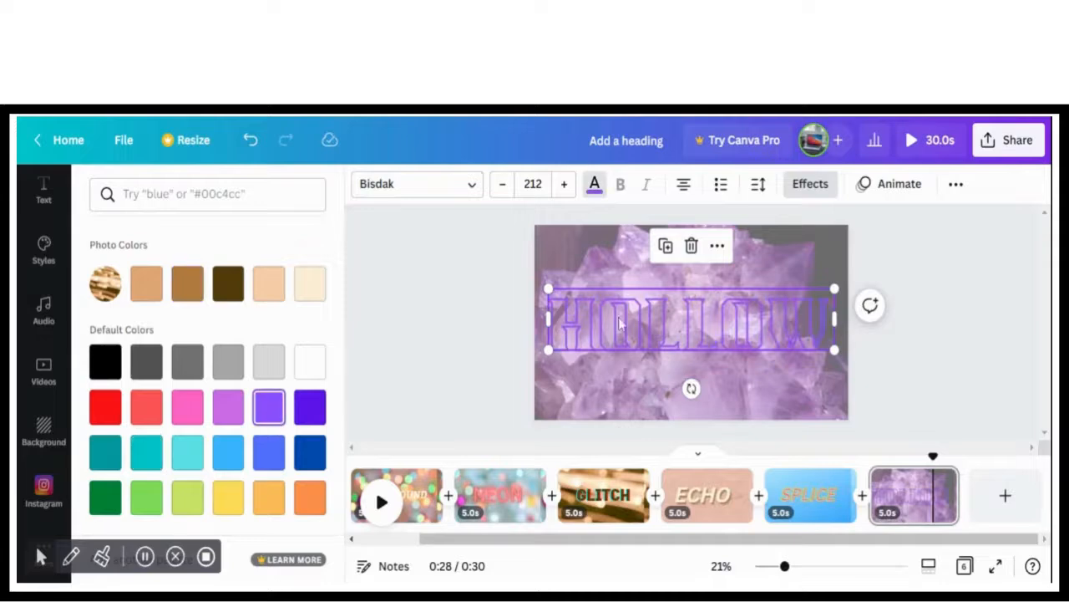
Set the thickness of the HOLLOW heading's Hollow effect to 48
left_click(798, 185)
left_click_drag(345, 361, 355, 426)
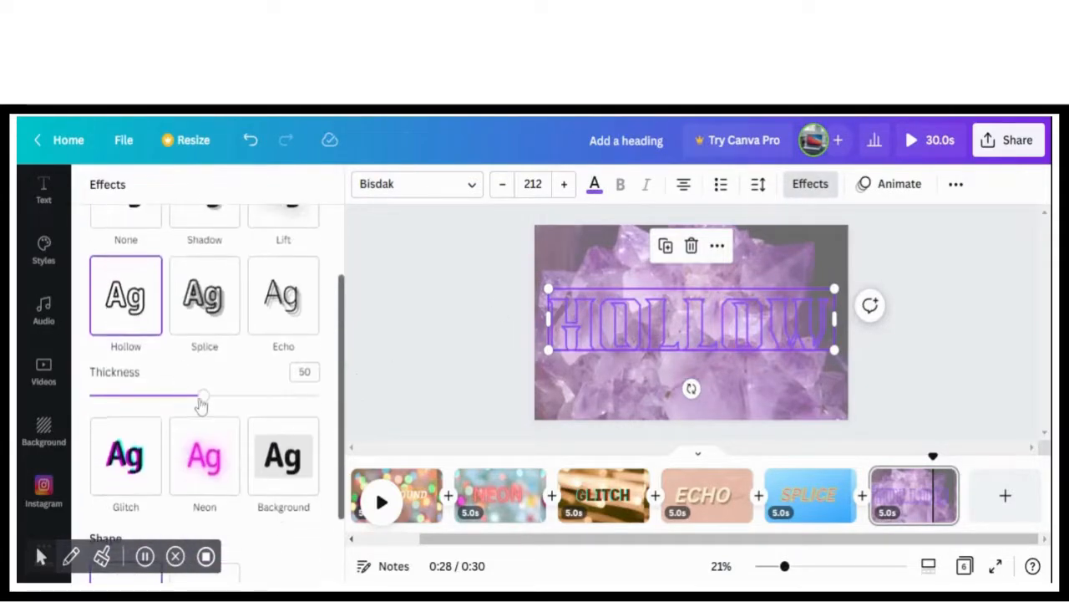
mouse_move(200, 403)
left_mouse_down()
mouse_move(328, 403)
mouse_move(201, 403)
left_mouse_up()
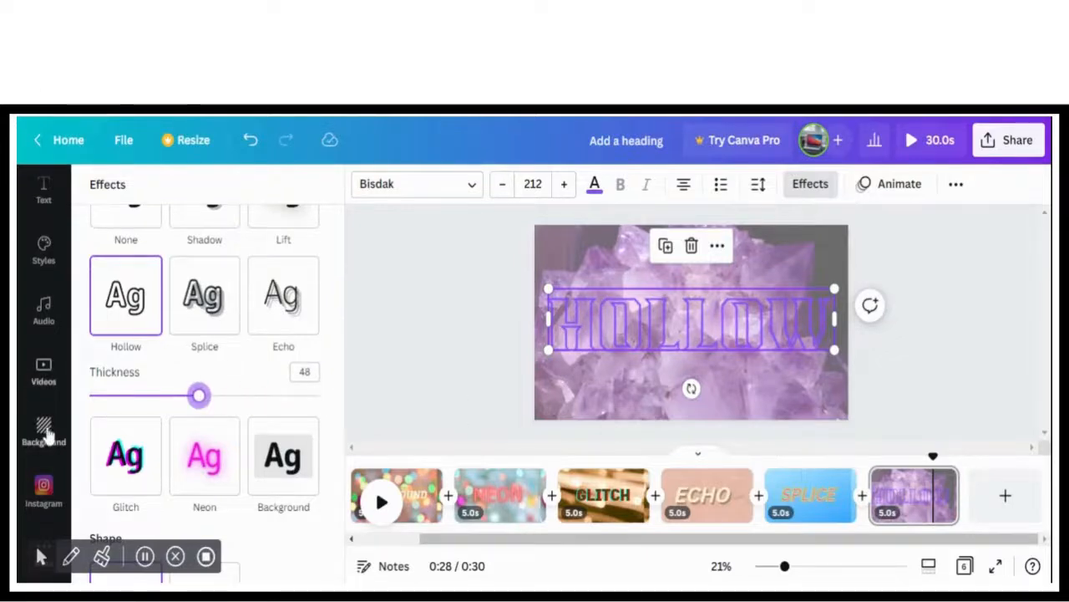
Replace the sixth page's background with the pale pink watercolor texture and shorten the page to 4.6 seconds
left_click(45, 431)
left_click(210, 455)
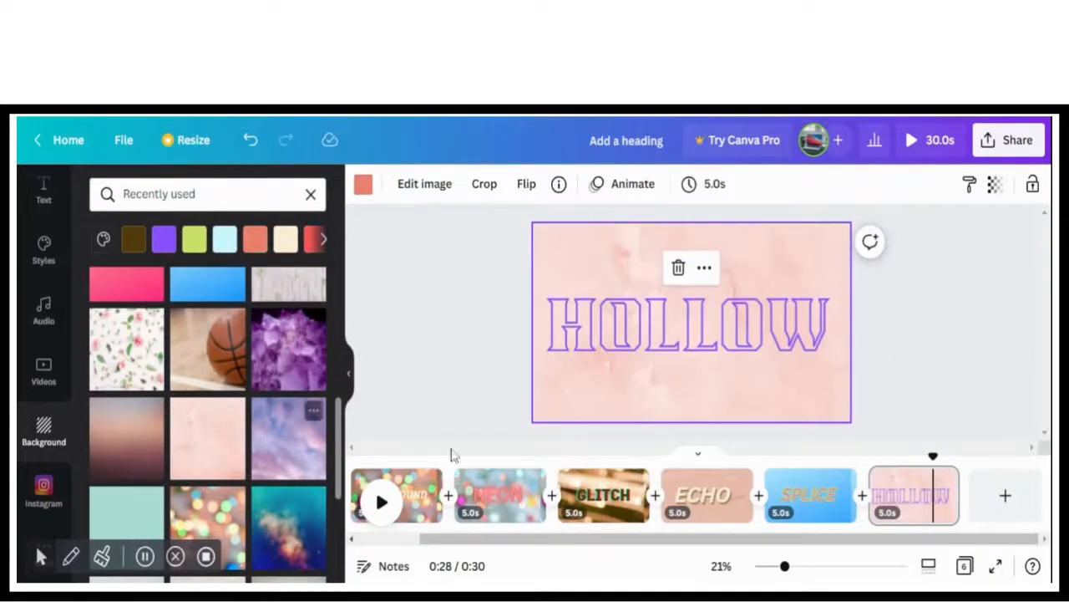
left_click(693, 499)
left_click_drag(955, 506, 948, 509)
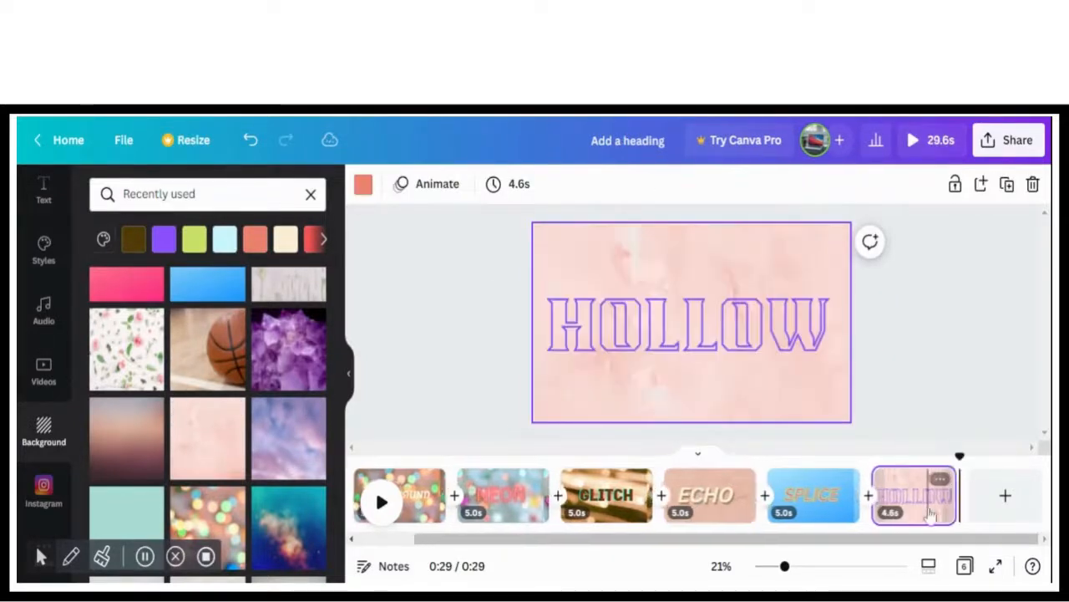
Recolor the pink texture background violet from the default colors and select the HOLLOW heading
left_click(756, 345)
left_click(727, 398)
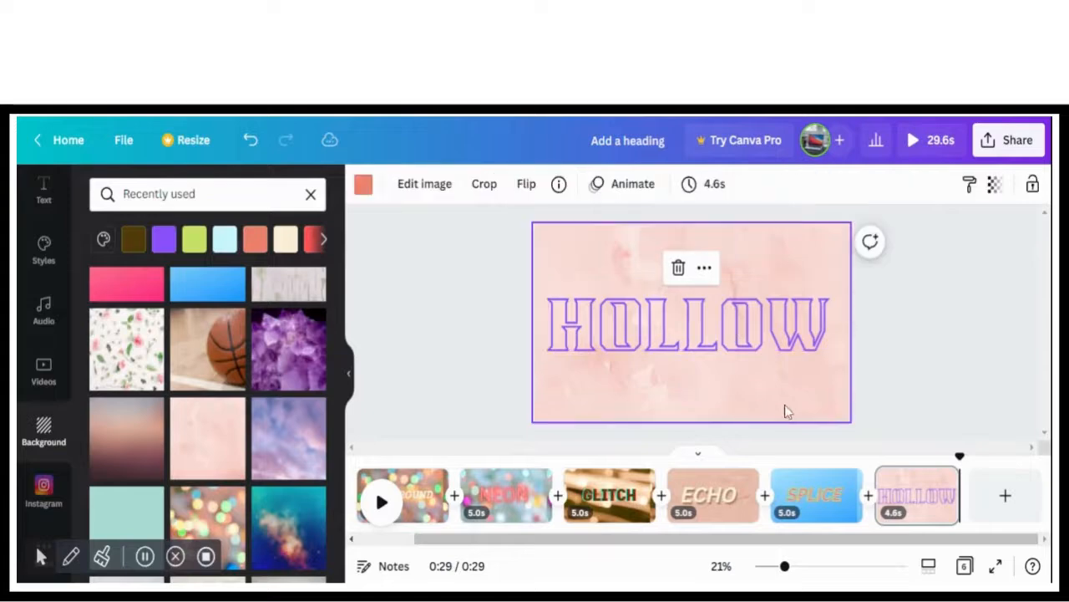
left_click(363, 185)
left_click_drag(342, 375, 330, 577)
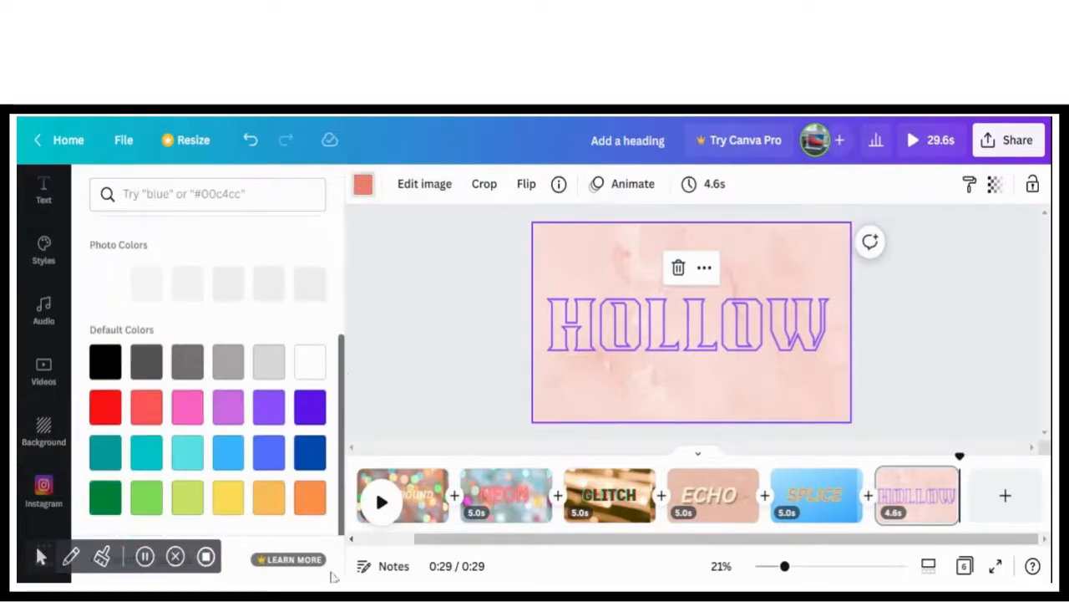
left_click(147, 451)
left_click(267, 424)
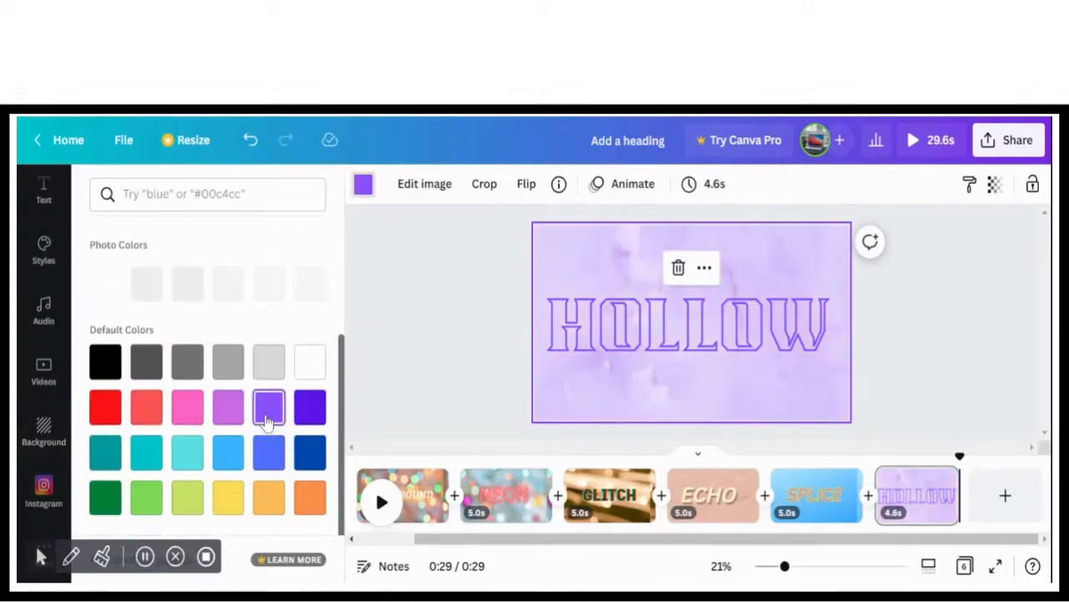
left_click(768, 334)
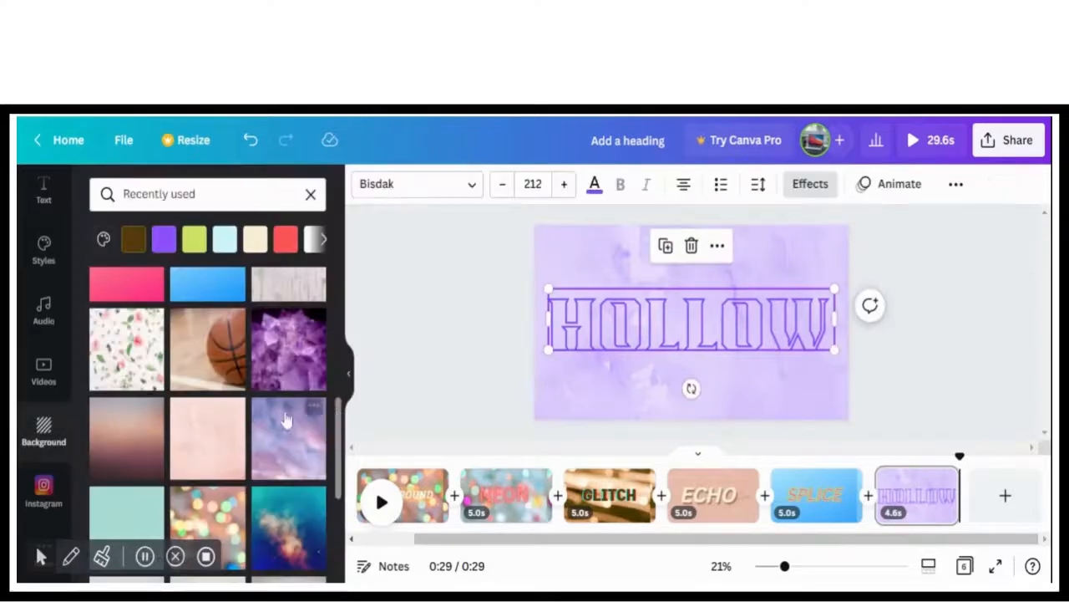
Change the HOLLOW heading's font to Horta, then enlarge and recenter it on the page
left_click(434, 191)
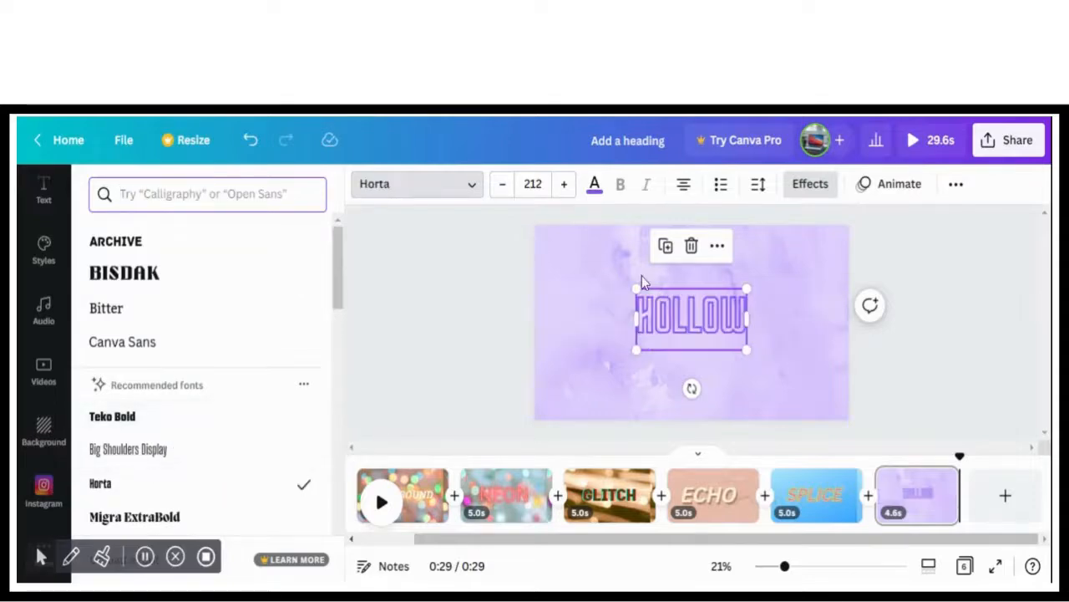
left_click_drag(634, 287, 545, 238)
left_click_drag(638, 309, 675, 337)
Add a seventh page and give it the magenta-to-teal polygon background from the recently used backgrounds
left_click(995, 495)
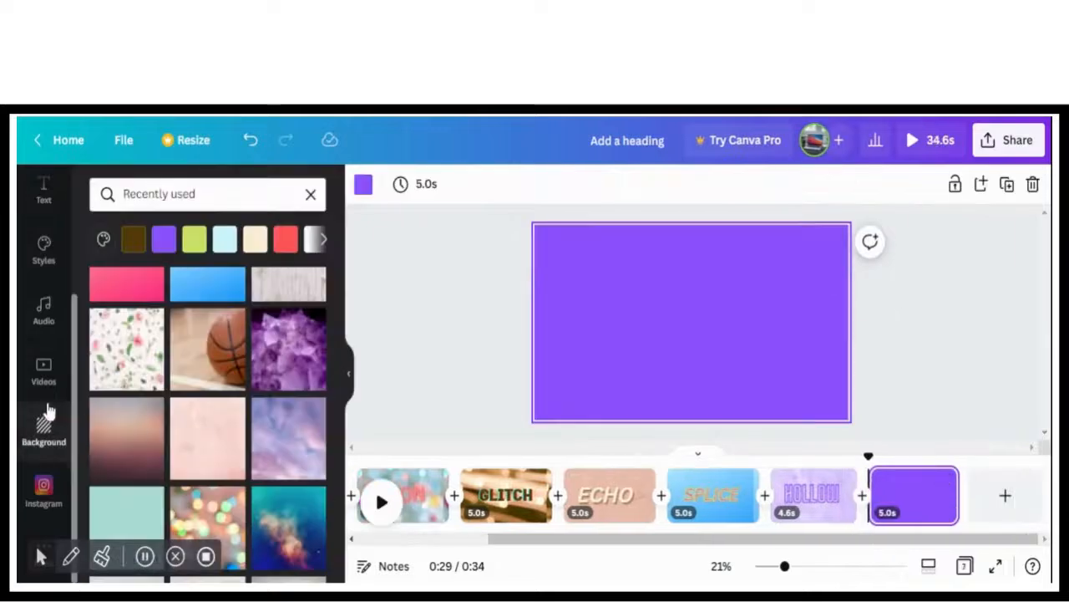
left_click(45, 434)
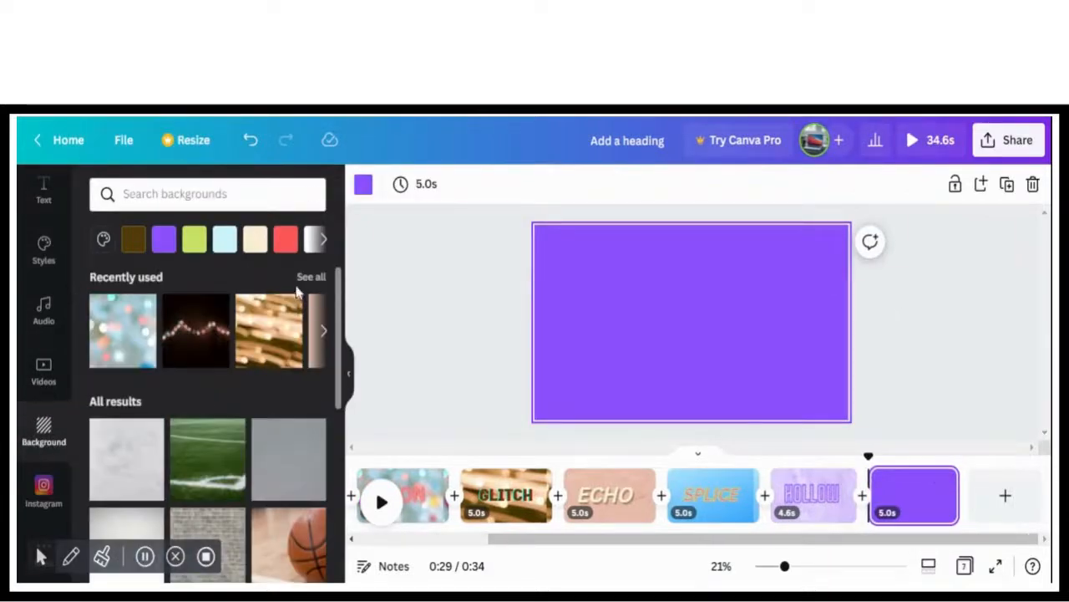
left_click(310, 278)
scroll(336, 305, "down", 3)
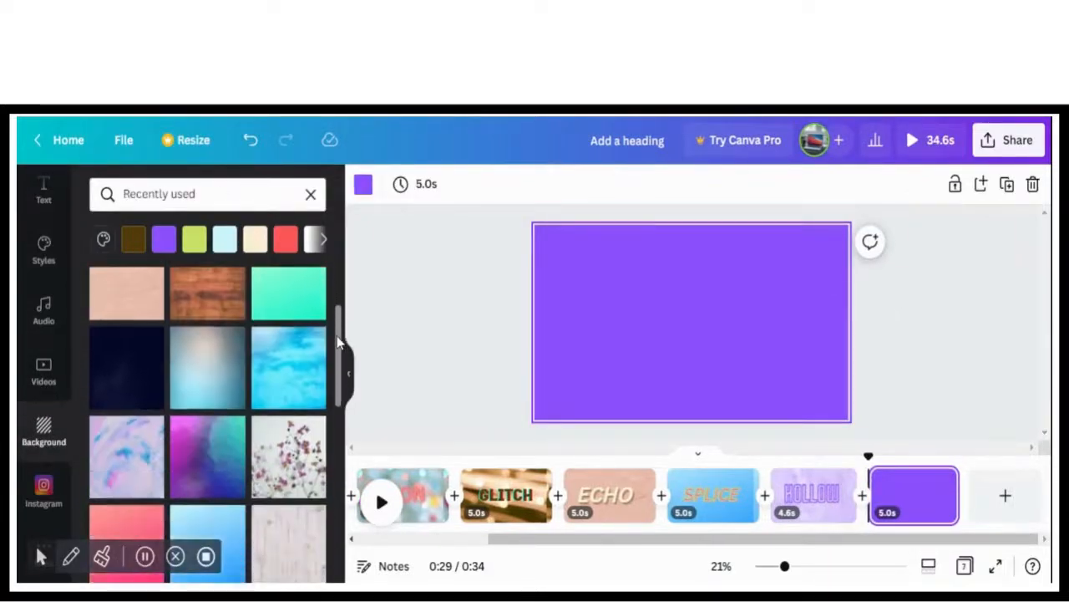
left_click(203, 358)
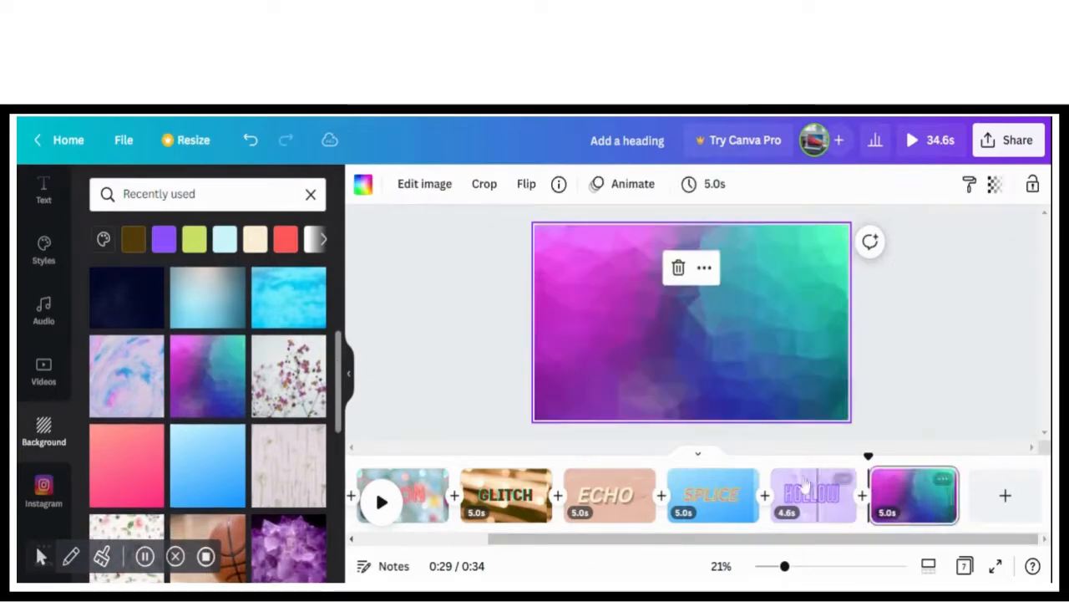
Add a heading reading LIFT to the seventh page
left_click(44, 194)
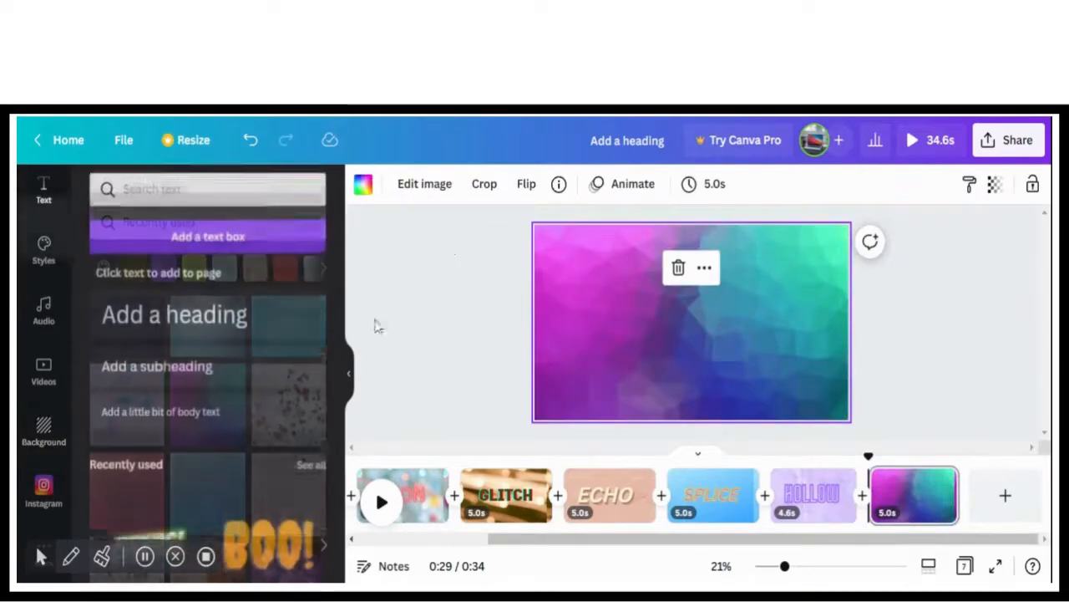
left_click(278, 333)
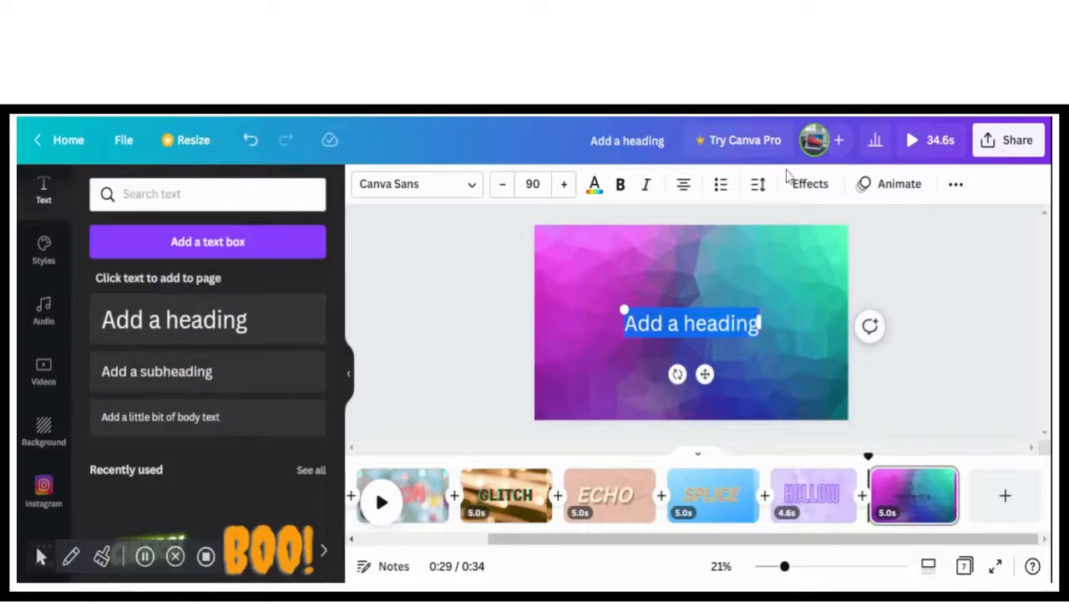
left_click(799, 192)
left_click(537, 395)
key("BackSpace")
type("LIFT")
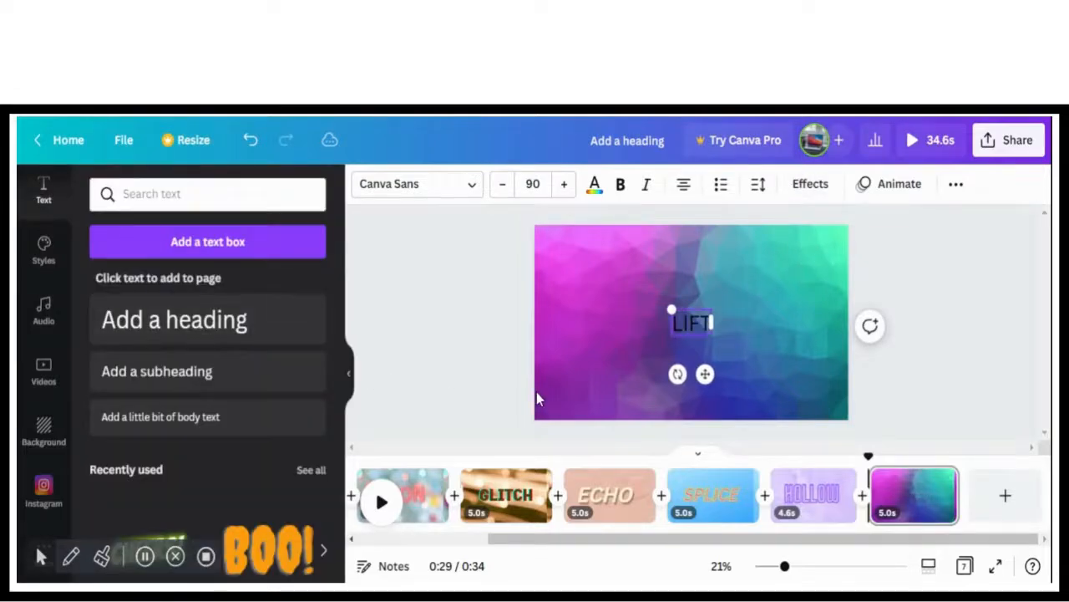
Apply the Lift effect to the LIFT heading, enlarge it to font size 362 and center it on the page
left_click(803, 186)
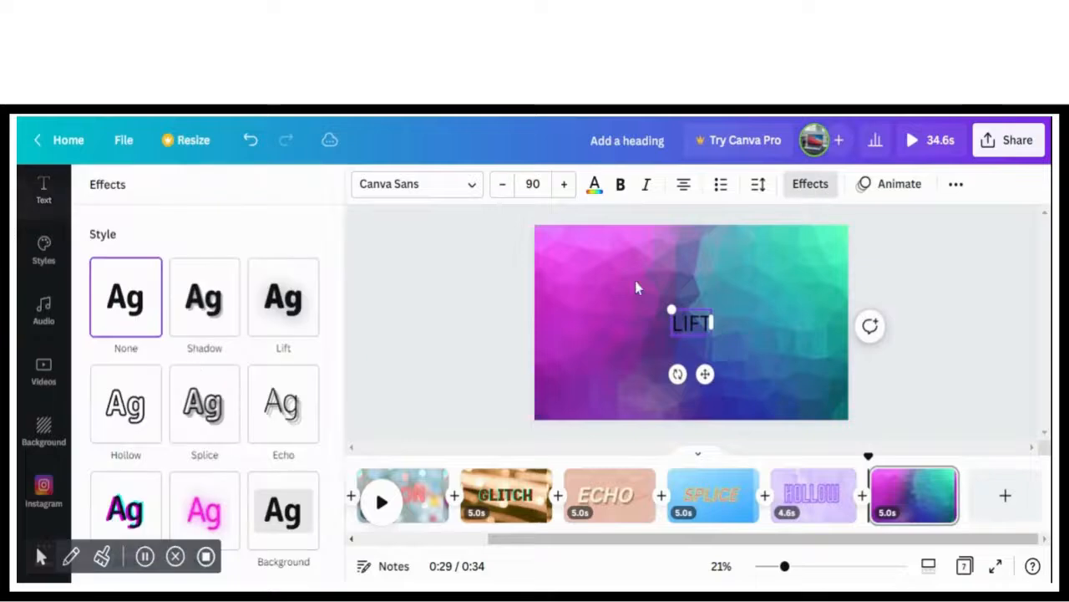
left_click(284, 297)
left_click_drag(673, 309, 653, 316)
left_click_drag(609, 269, 592, 262)
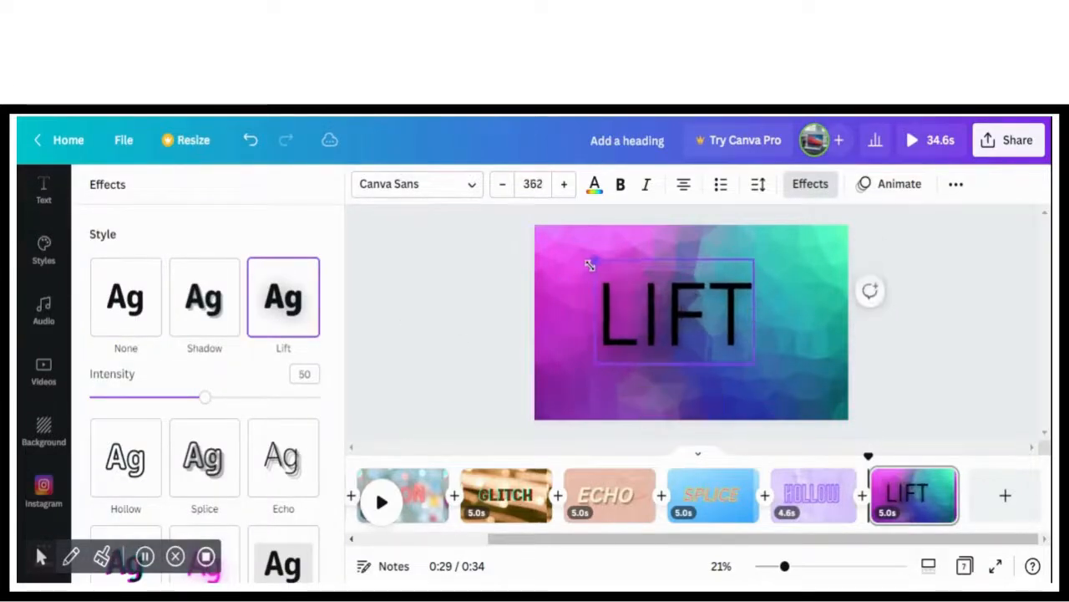
left_click_drag(650, 300, 661, 305)
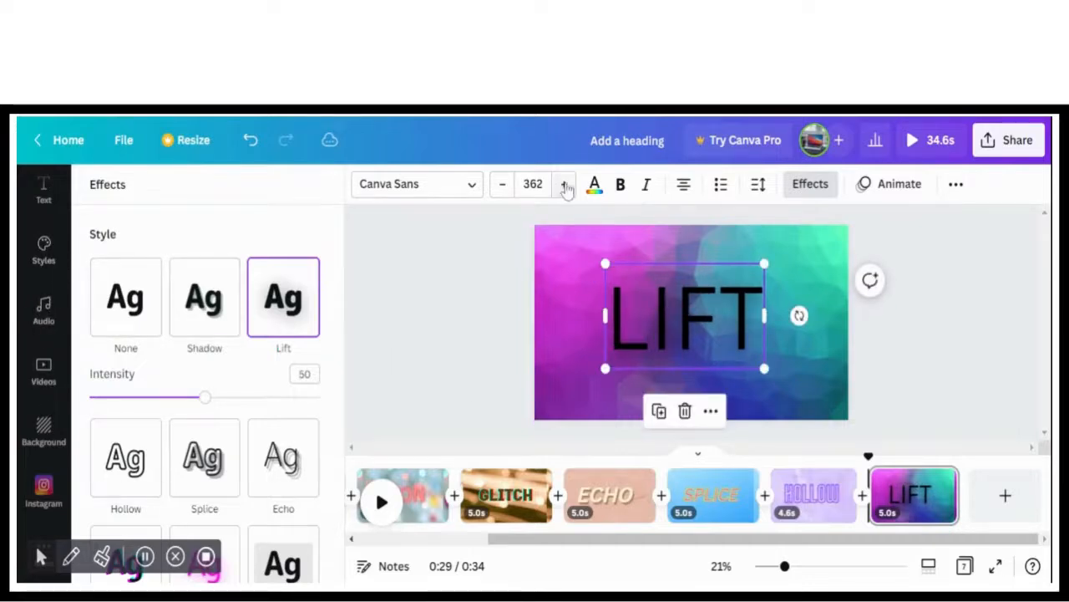
Make the LIFT heading bold and italic and color it pink from the default colors
left_click(623, 185)
left_click(649, 187)
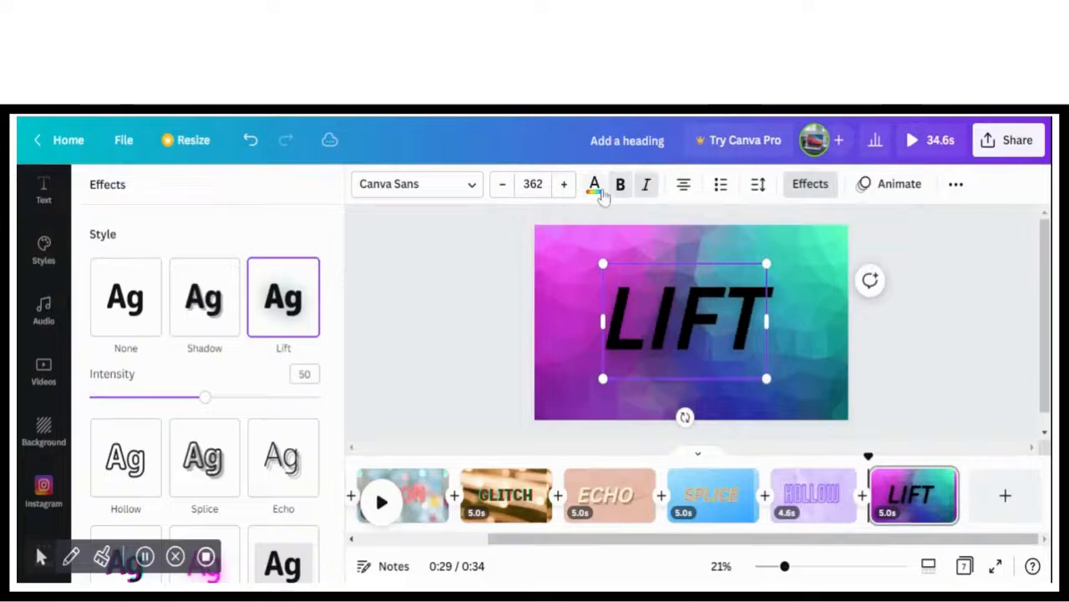
left_click(598, 187)
left_click(152, 325)
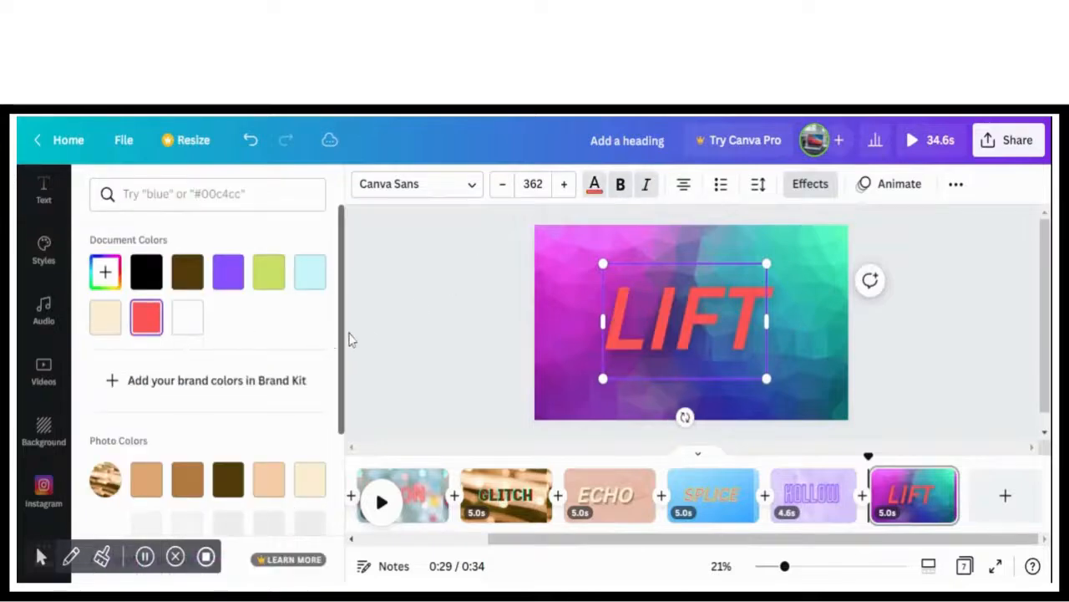
scroll(292, 455, "down", 3)
left_click(186, 408)
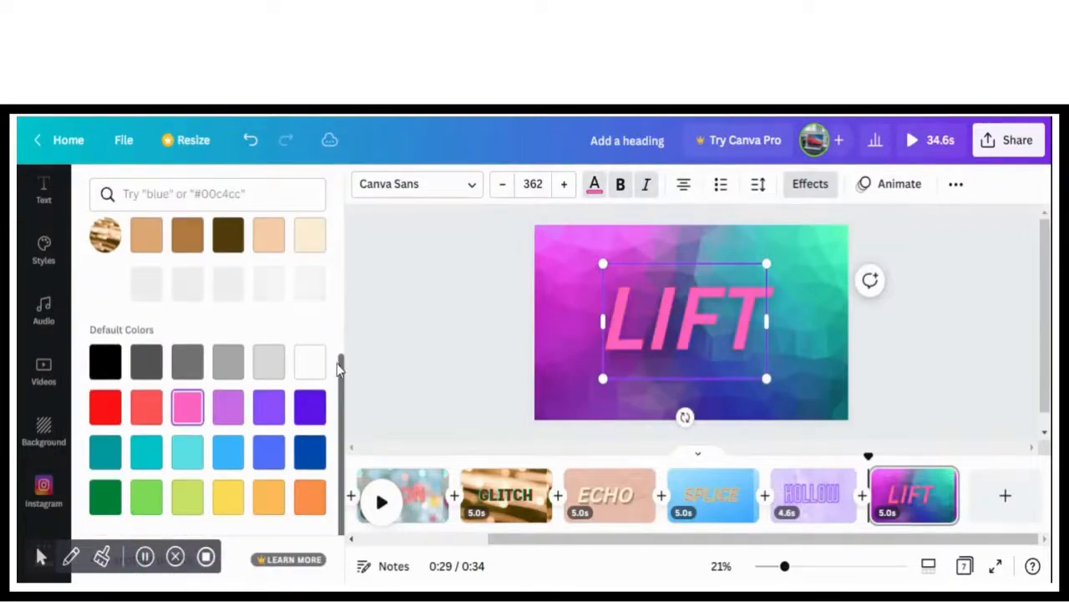
Change the LIFT heading's font to Jeepers
left_click(426, 186)
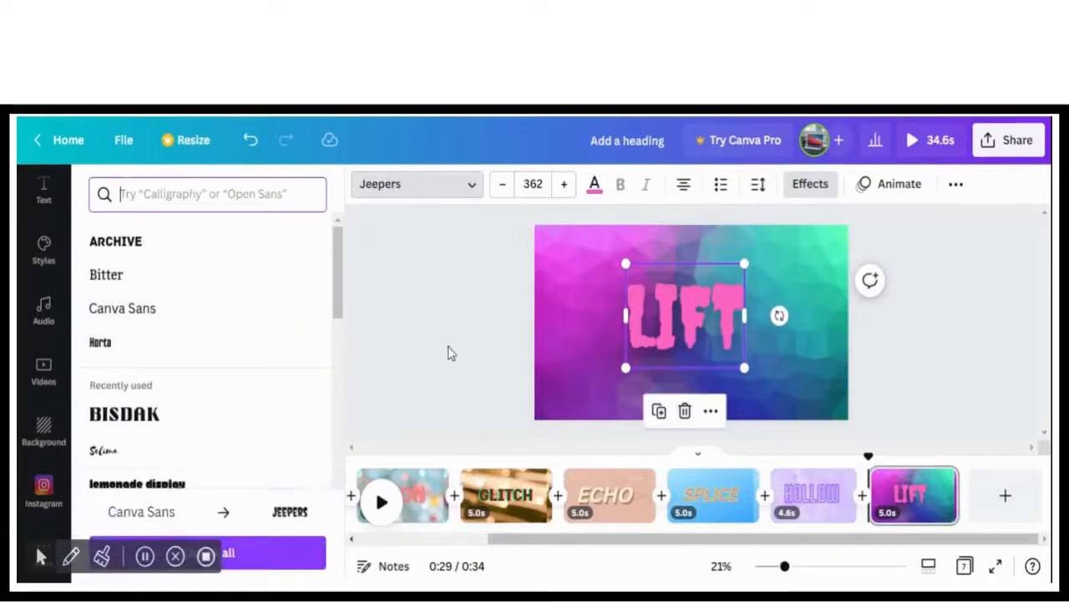
left_click(646, 294)
left_click(902, 335)
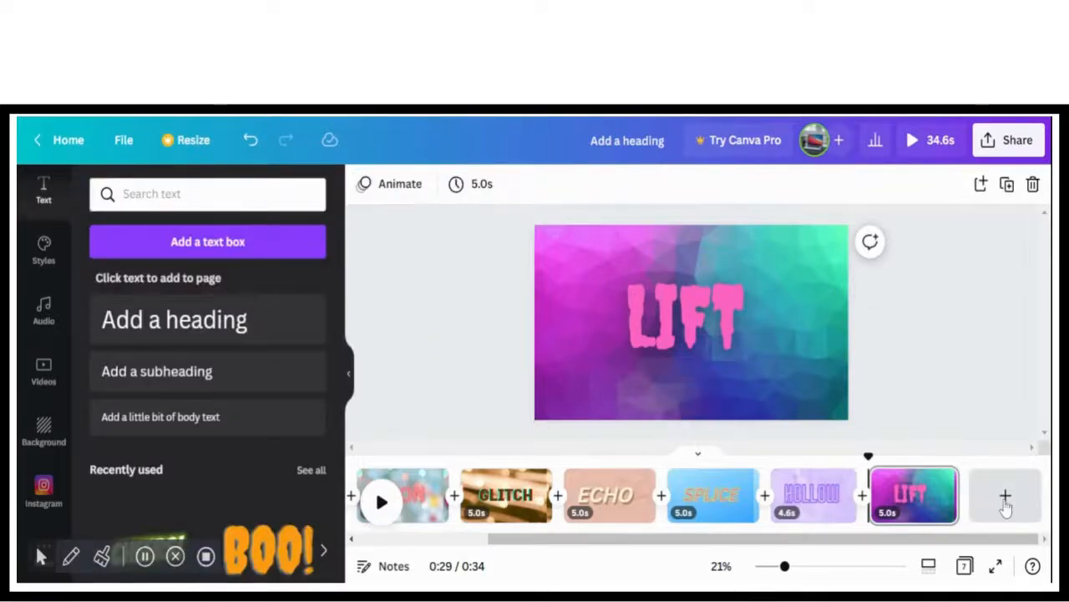
Add an eighth page and apply the pink and blue marbled background from the recently used backgrounds
left_click(1005, 495)
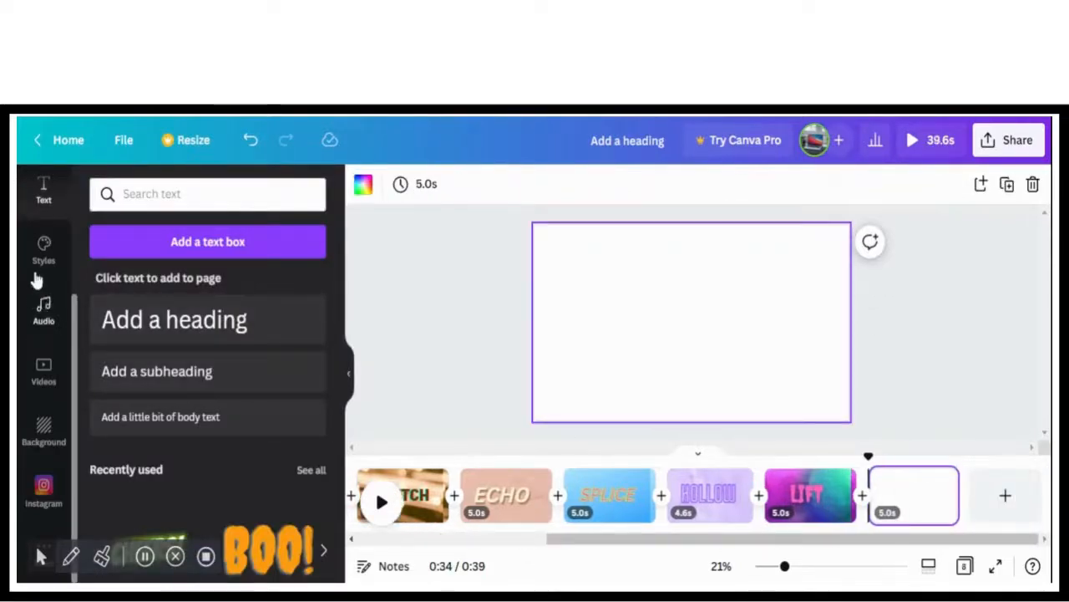
left_click(44, 430)
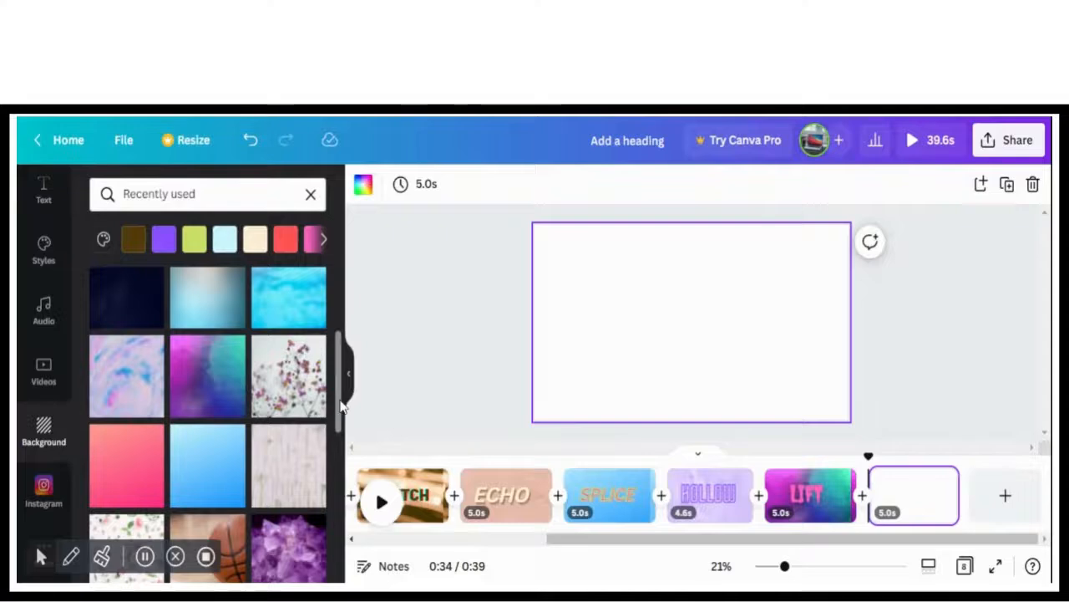
scroll(340, 405, "down", 2)
left_click_drag(341, 443, 320, 386)
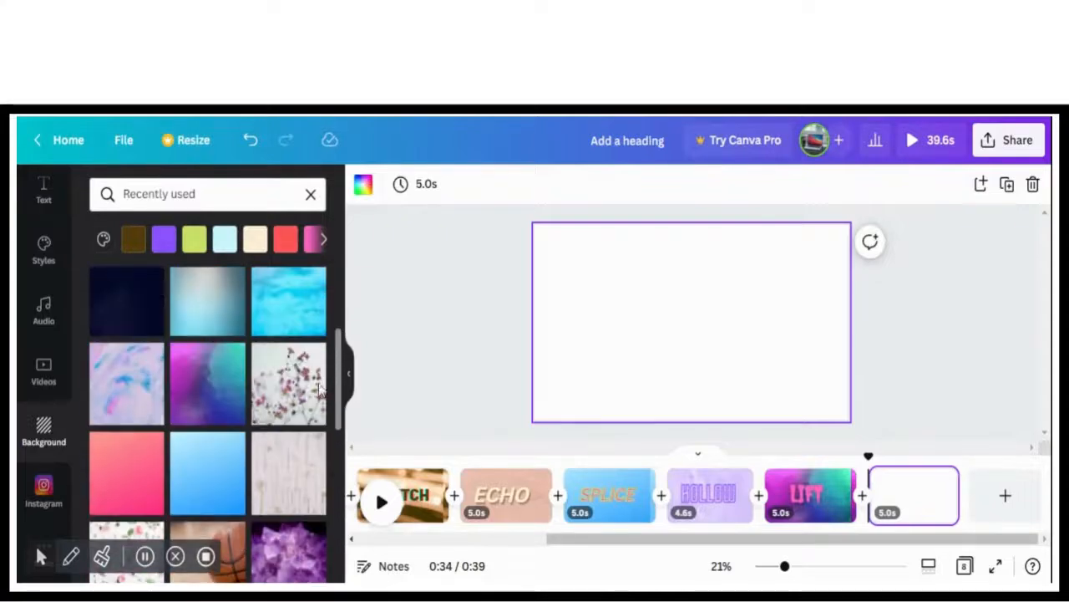
left_click(106, 397)
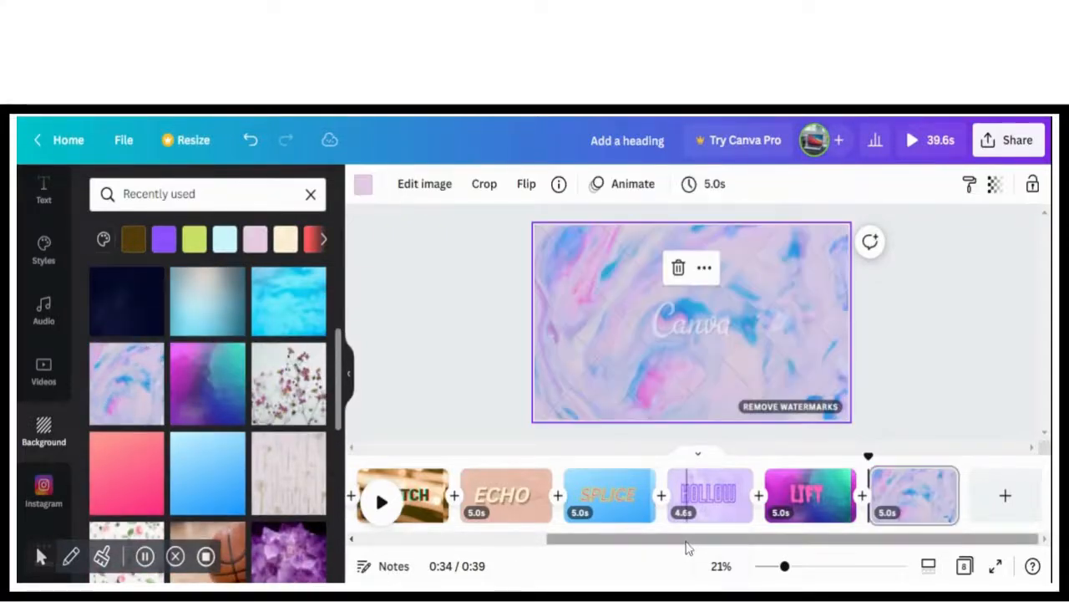
mouse_move(688, 544)
left_mouse_down()
mouse_move(539, 547)
mouse_move(680, 547)
left_mouse_up()
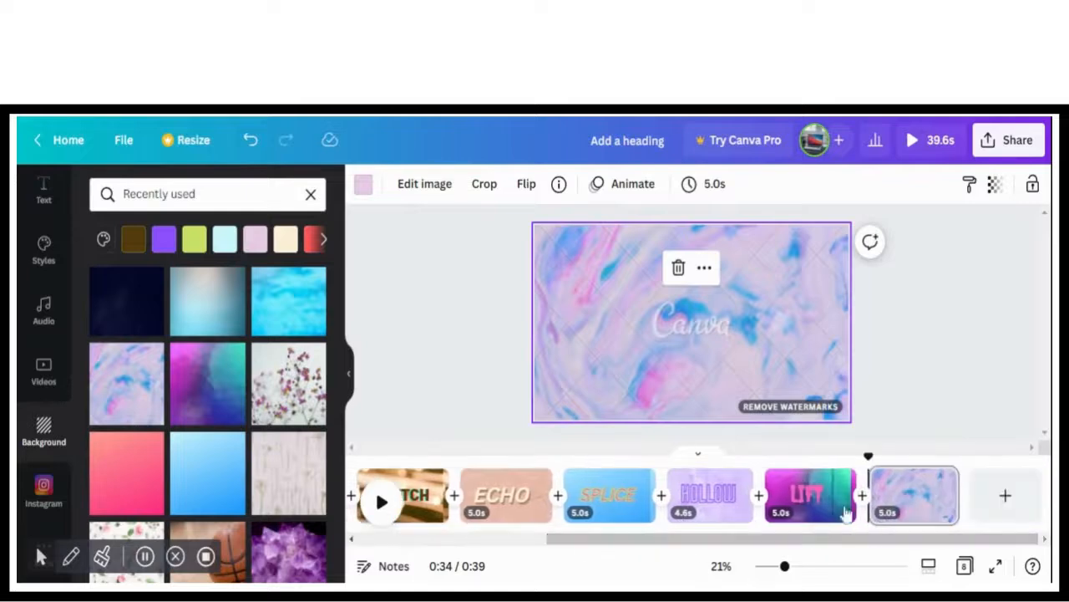
left_click(923, 496)
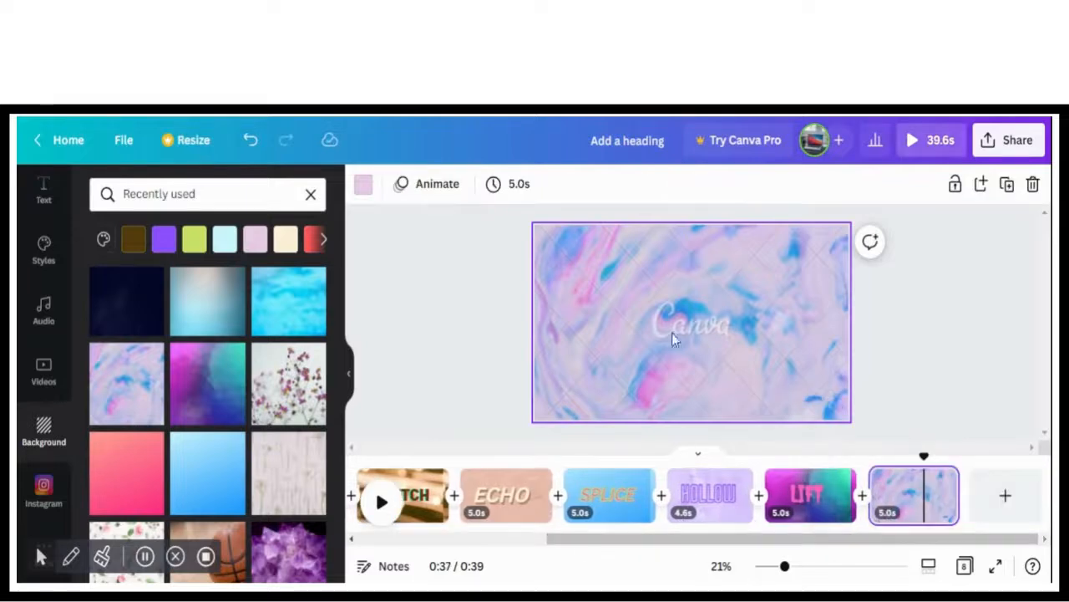
left_click(364, 189)
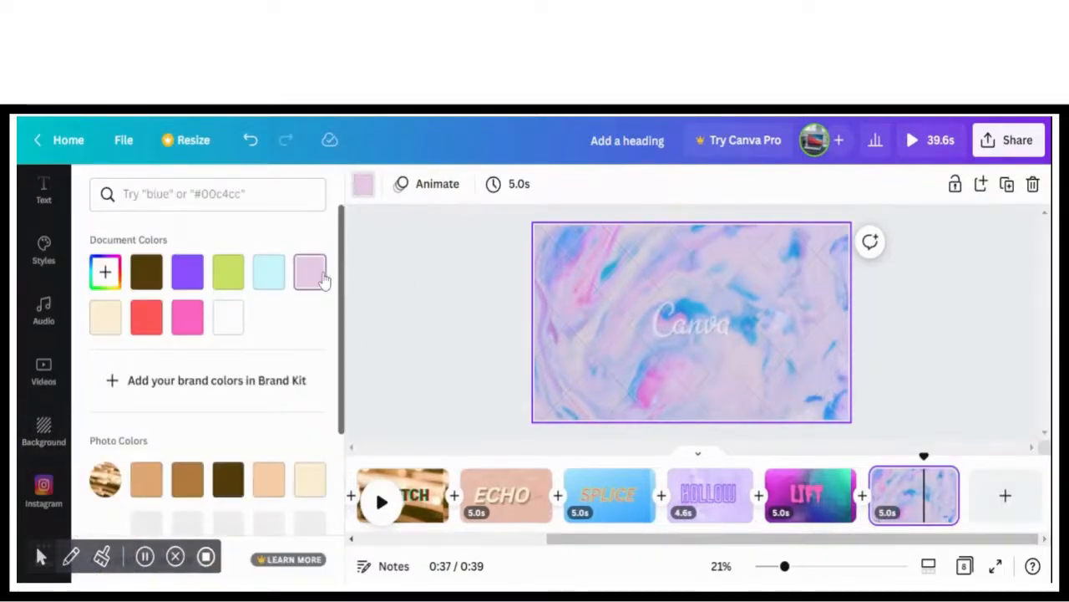
left_click(416, 277)
Add a heading to the eighth page and apply the Shadow effect to it
left_click(39, 212)
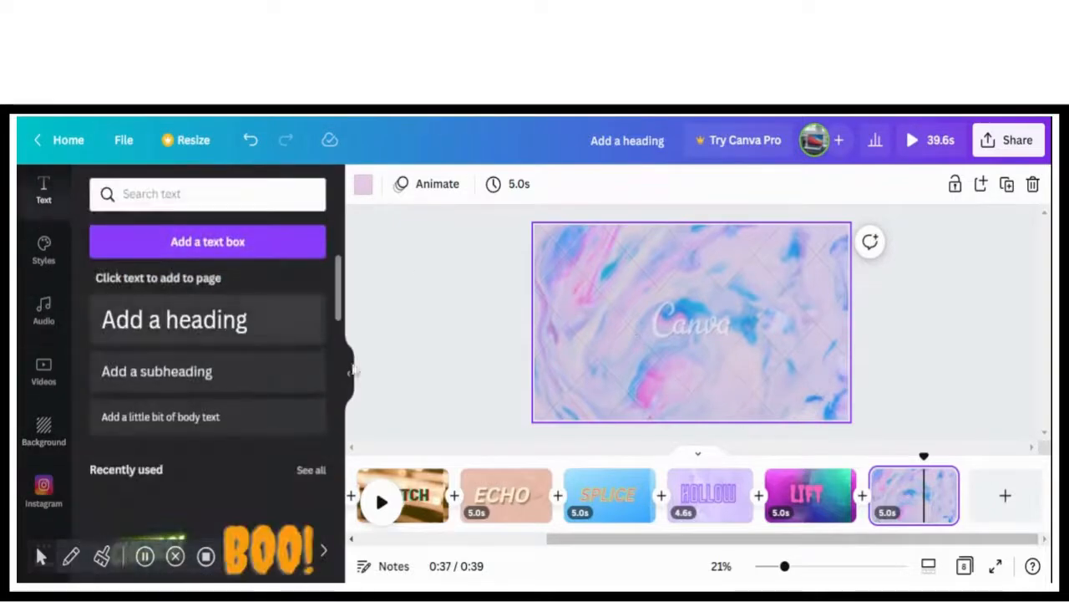
left_click(240, 327)
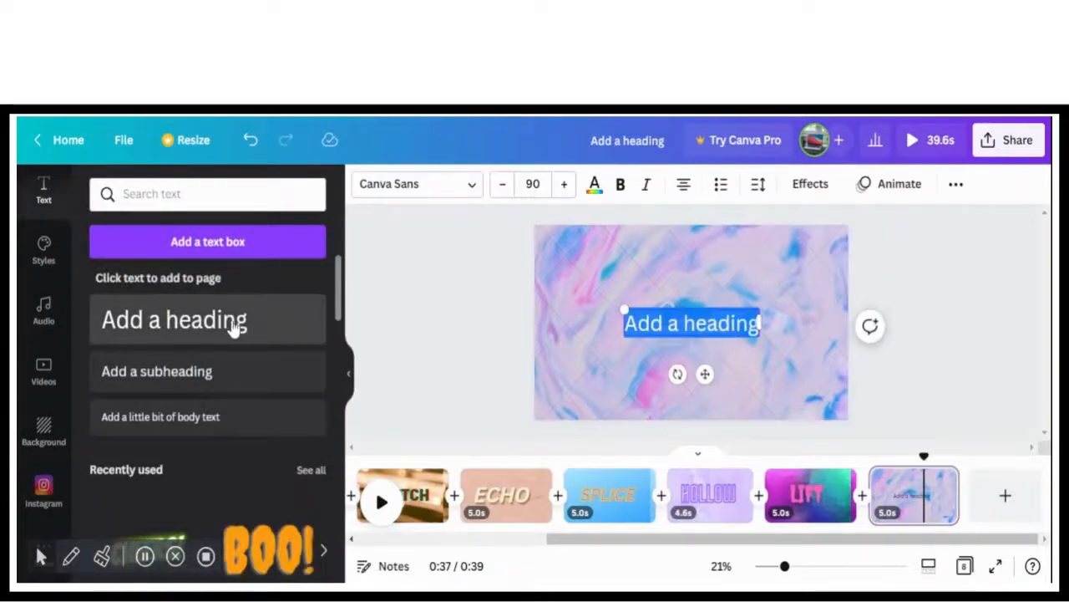
left_click(826, 185)
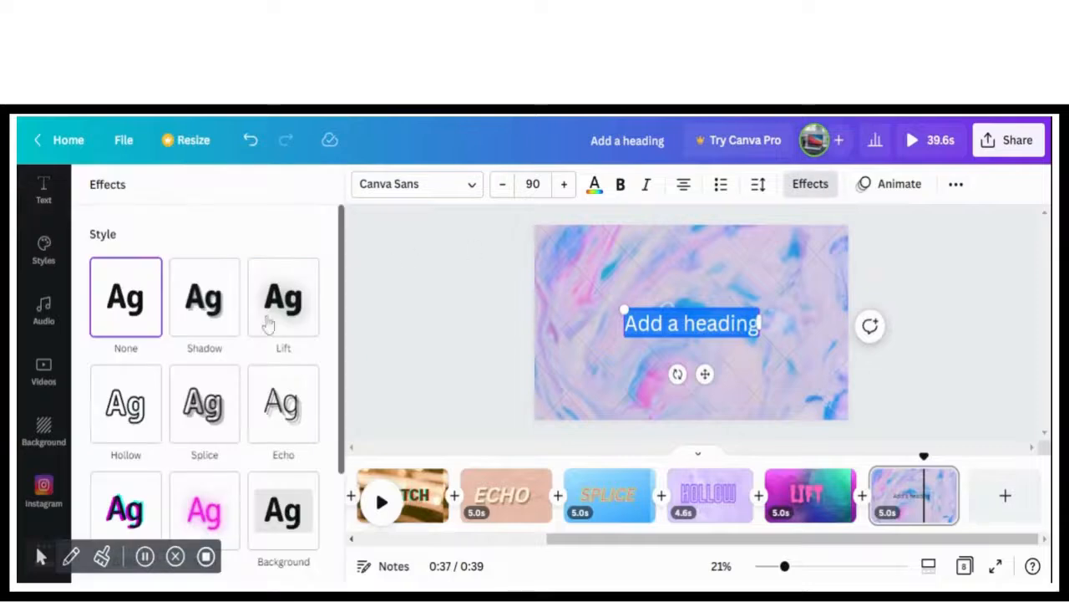
left_click(208, 318)
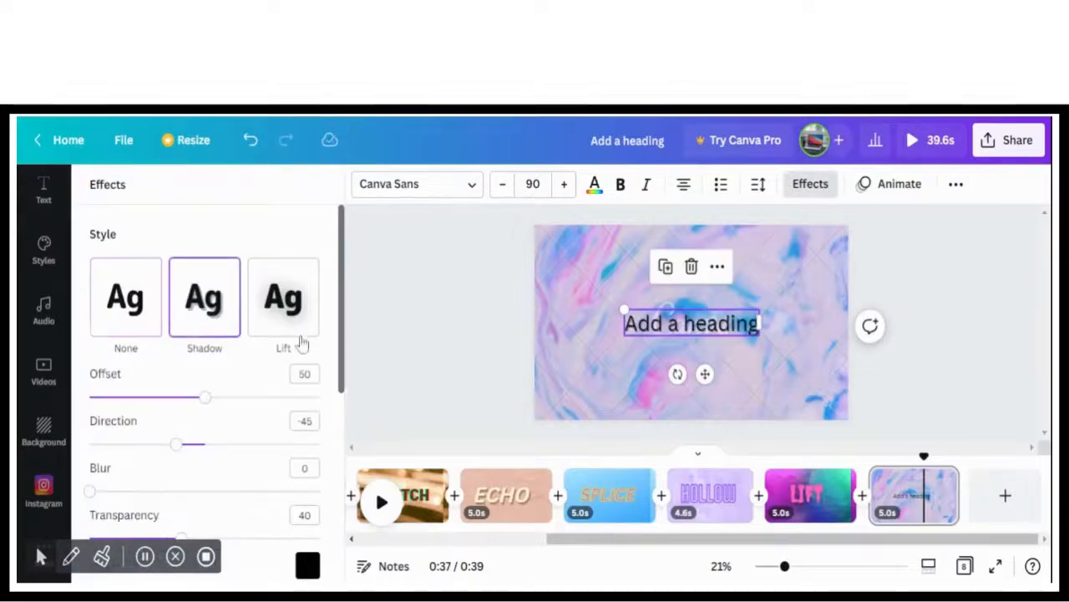
Replace the eighth page's heading text with SHADOW and enlarge it to font size 182
double_click(725, 331)
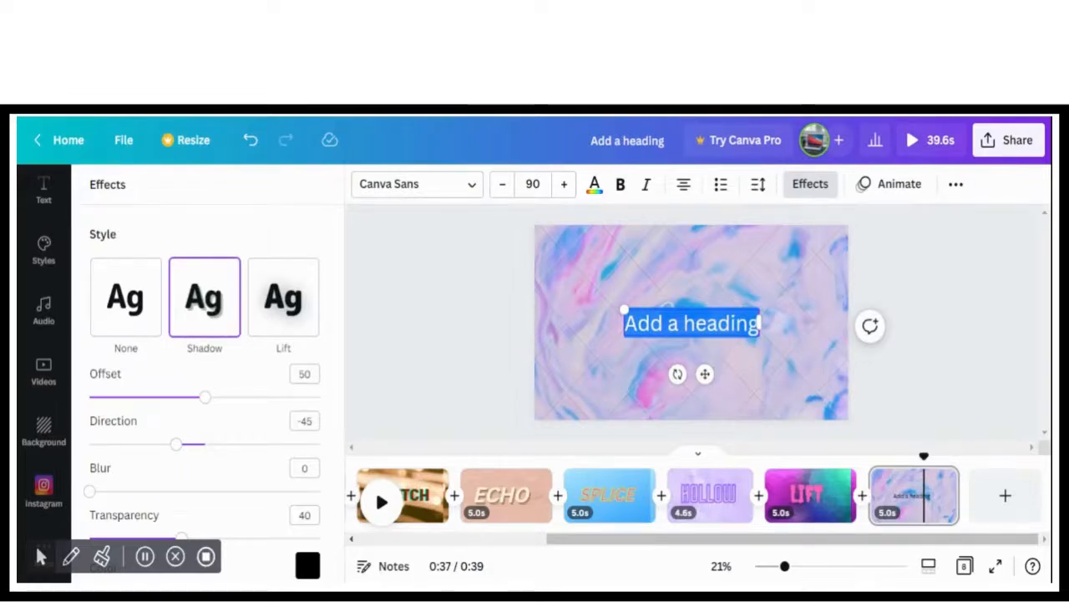
key("BackSpace")
type("SHAD")
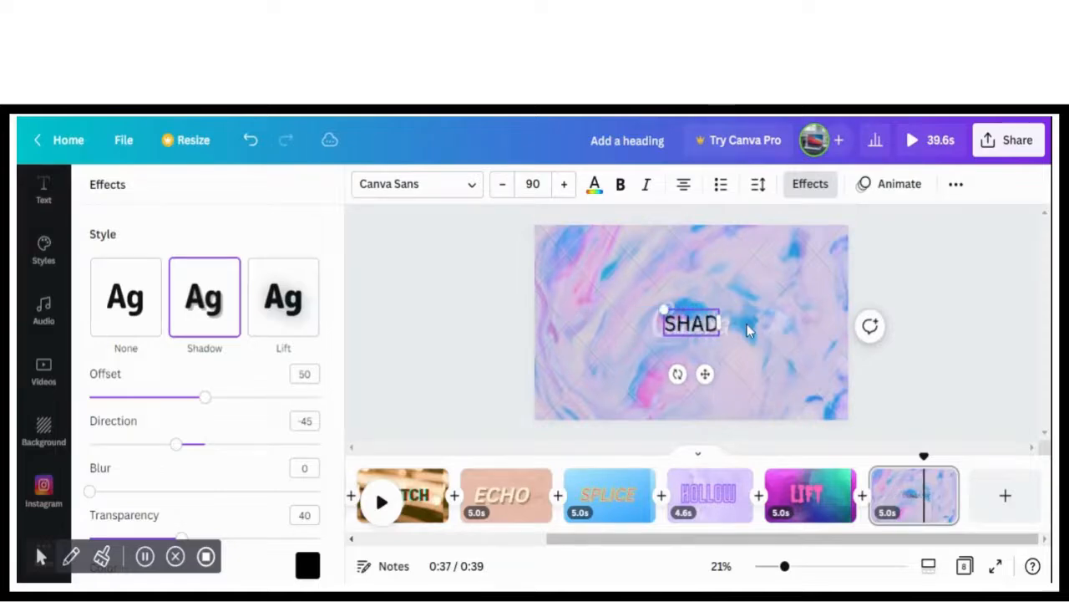
type("O")
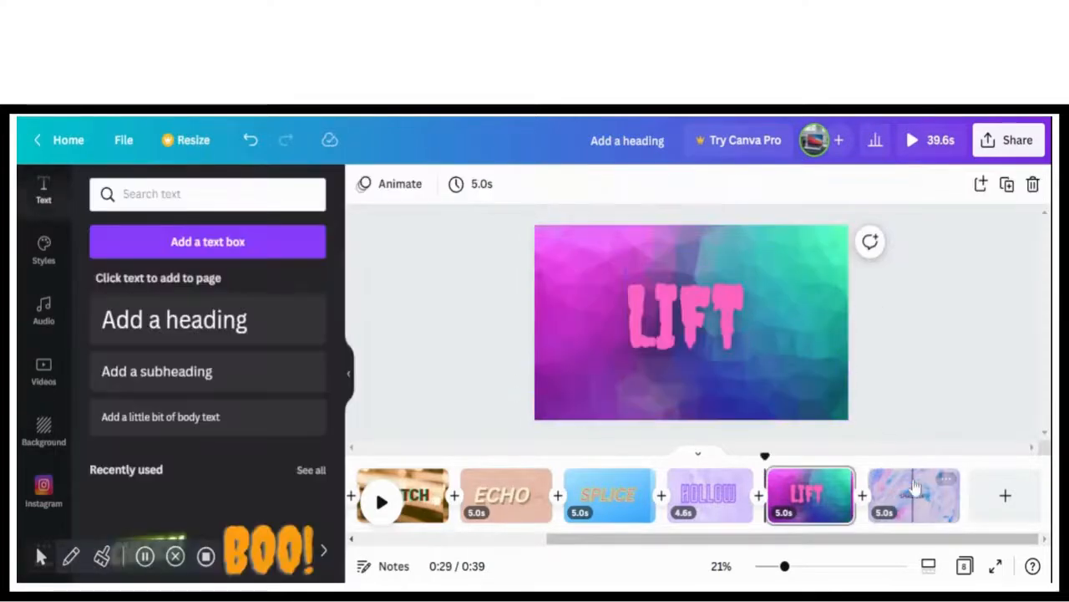
left_click(916, 487)
left_click(698, 329)
left_click_drag(648, 310, 595, 294)
Set the SHADOW heading's shadow offset to 86 and its blur to 0
left_click(798, 184)
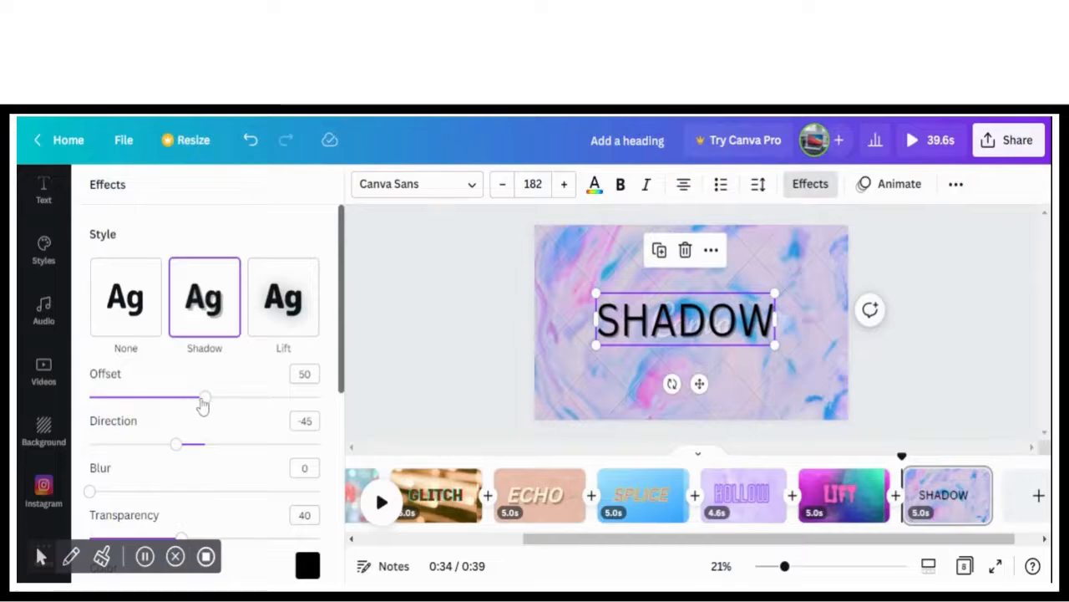
left_click_drag(202, 401, 304, 399)
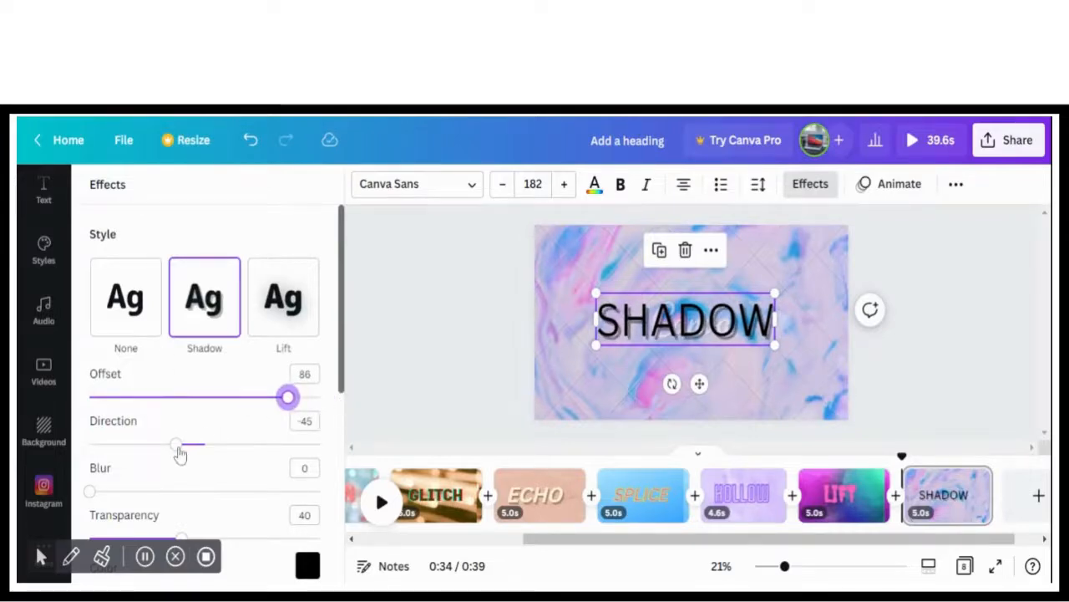
mouse_move(107, 493)
left_mouse_down()
mouse_move(318, 491)
mouse_move(88, 491)
left_mouse_up()
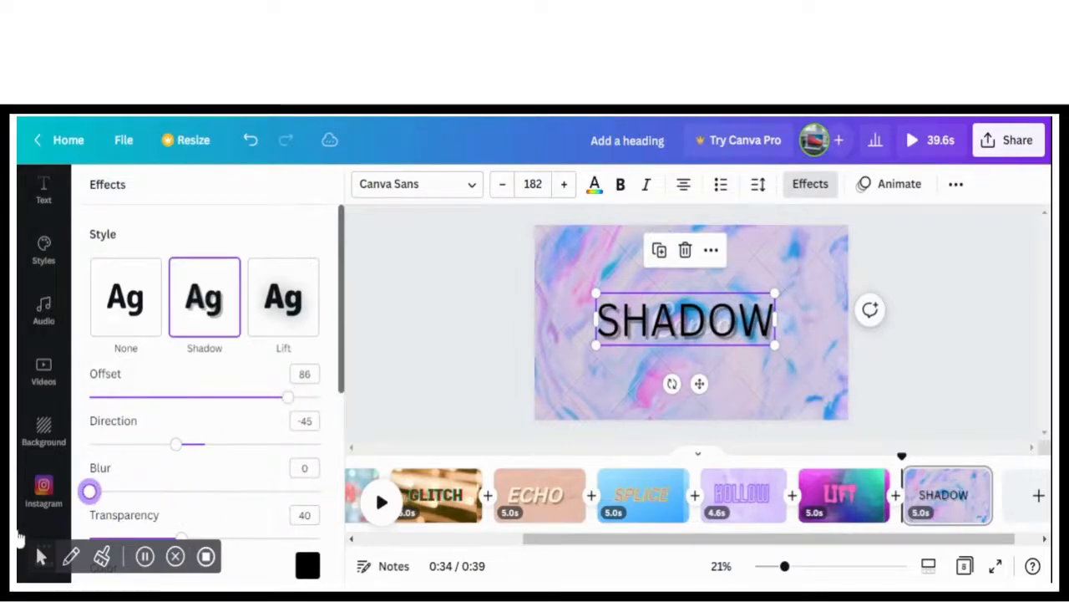
Set the SHADOW heading's shadow color to bright red #ff1616
scroll(340, 382, "down", 2)
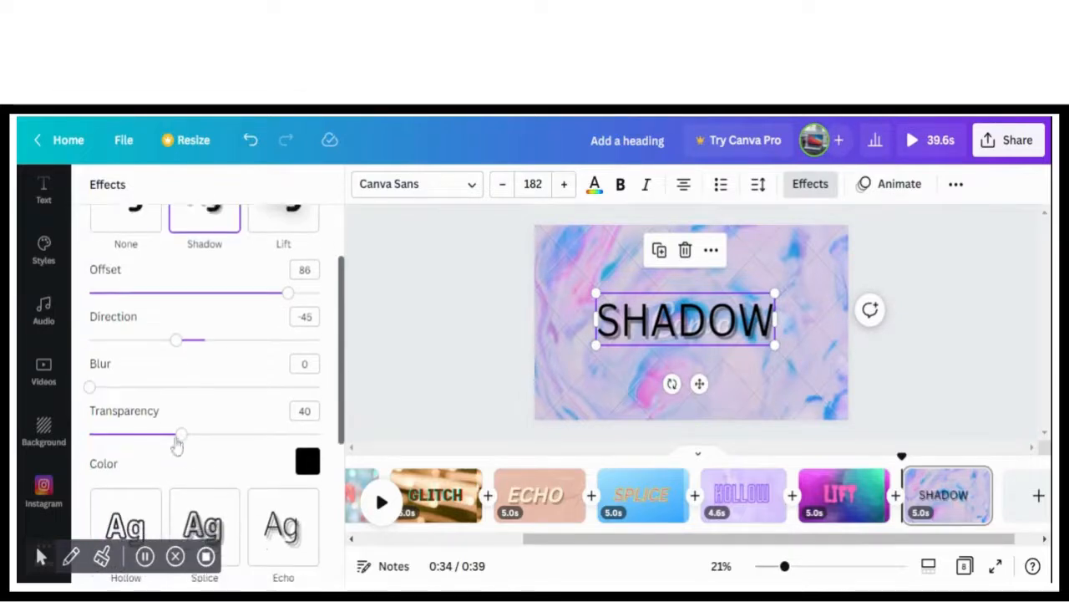
left_click(307, 462)
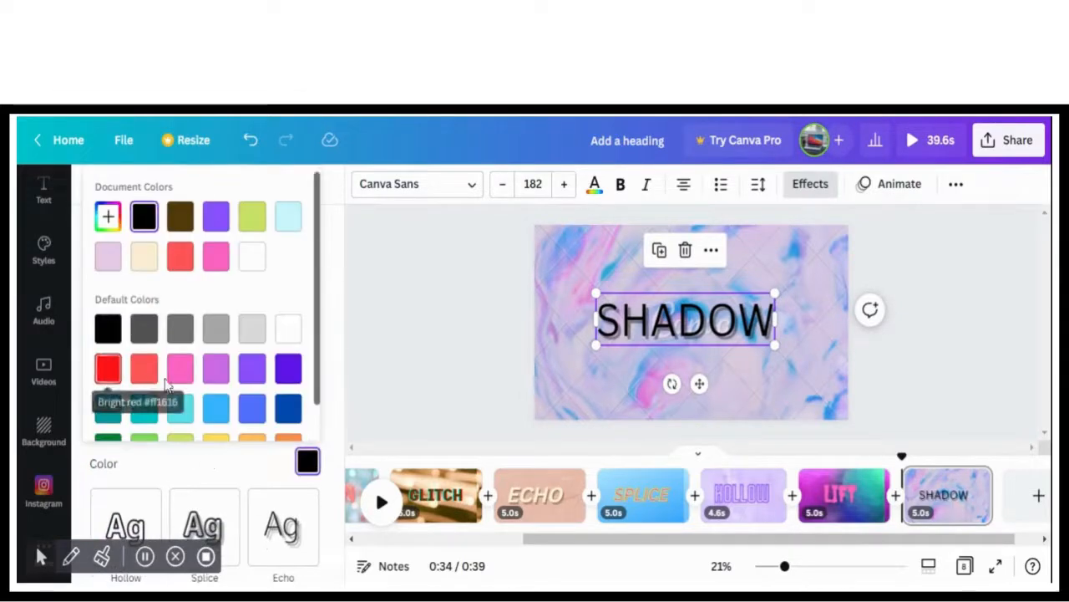
left_click(180, 368)
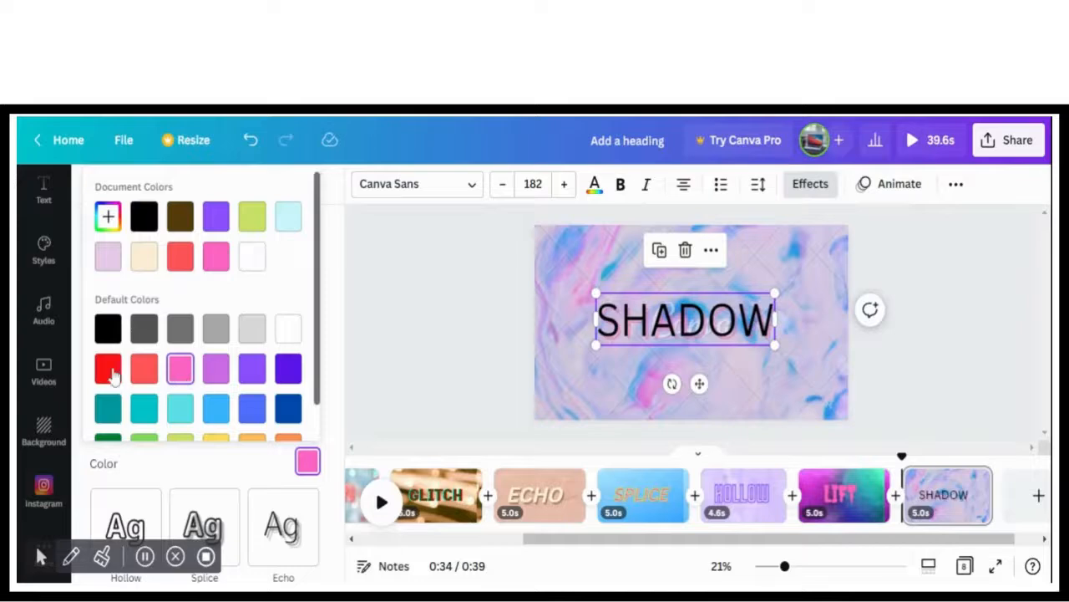
left_click(108, 373)
Make the SHADOW heading bold and italic and color its text pink
left_click(620, 186)
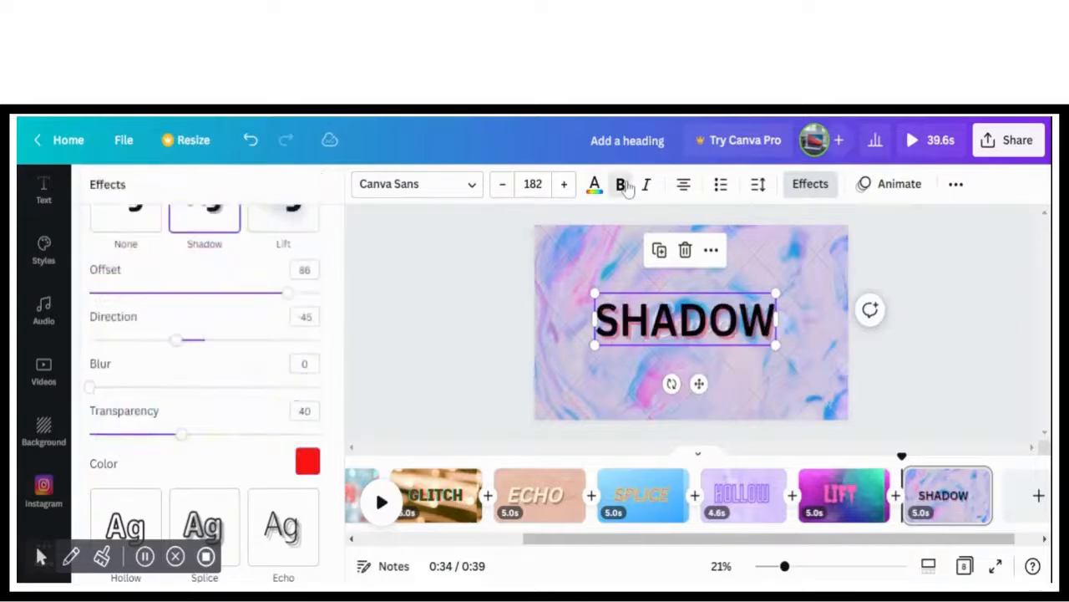
left_click(644, 185)
left_click(594, 185)
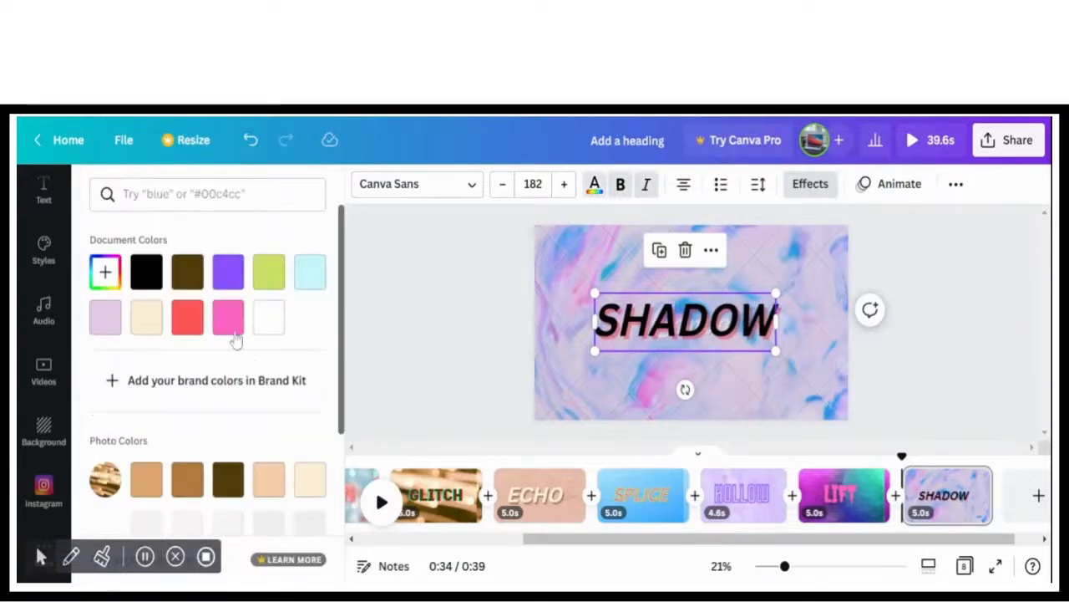
left_click(228, 318)
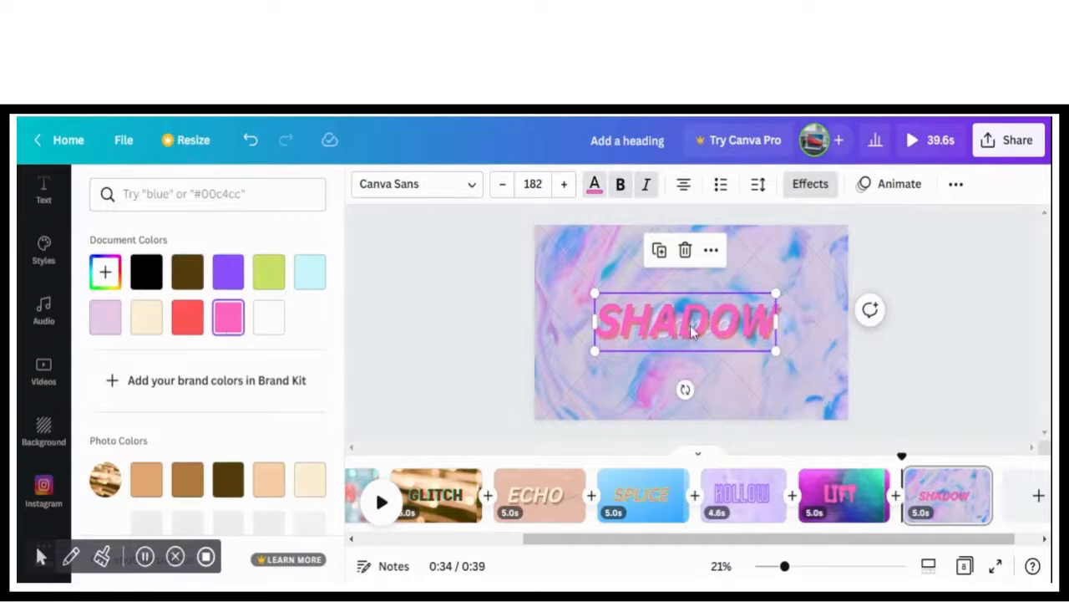
left_click(589, 376)
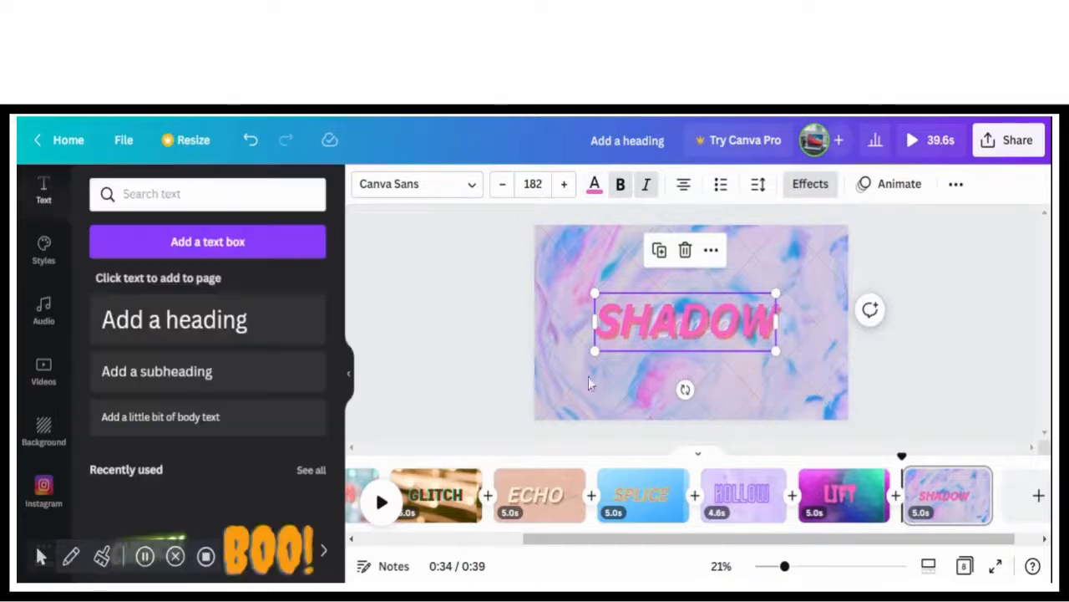
Replace the eighth page's background with the pink and red hearts photo from the recently used backgrounds
left_click(47, 450)
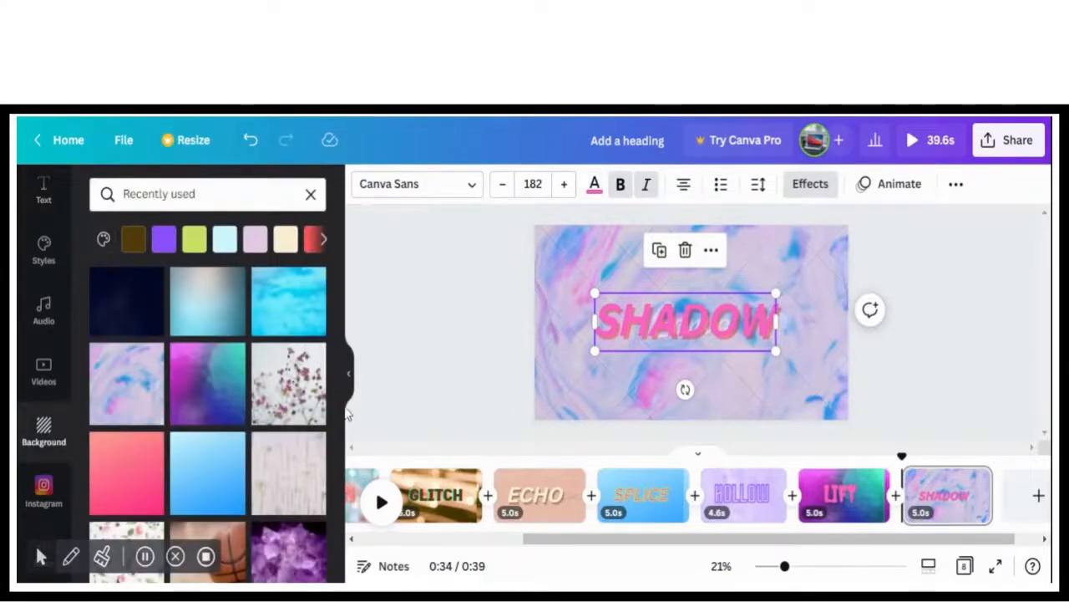
scroll(340, 466, "down", 3)
scroll(340, 466, "down", 2)
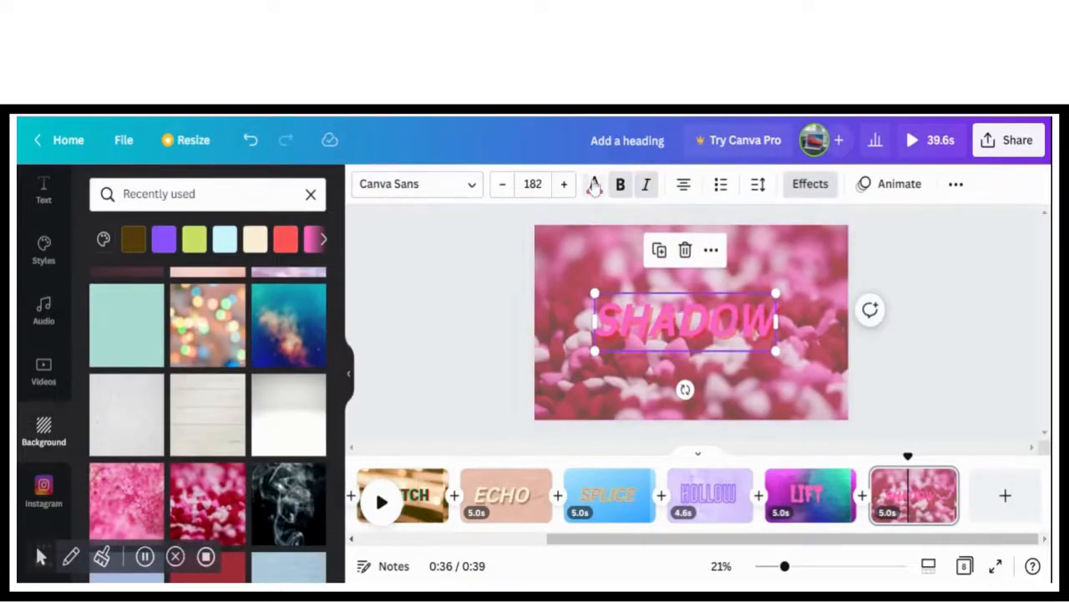
Recolor the SHADOW heading's text white and enlarge it, centered on the eighth page
left_click(594, 185)
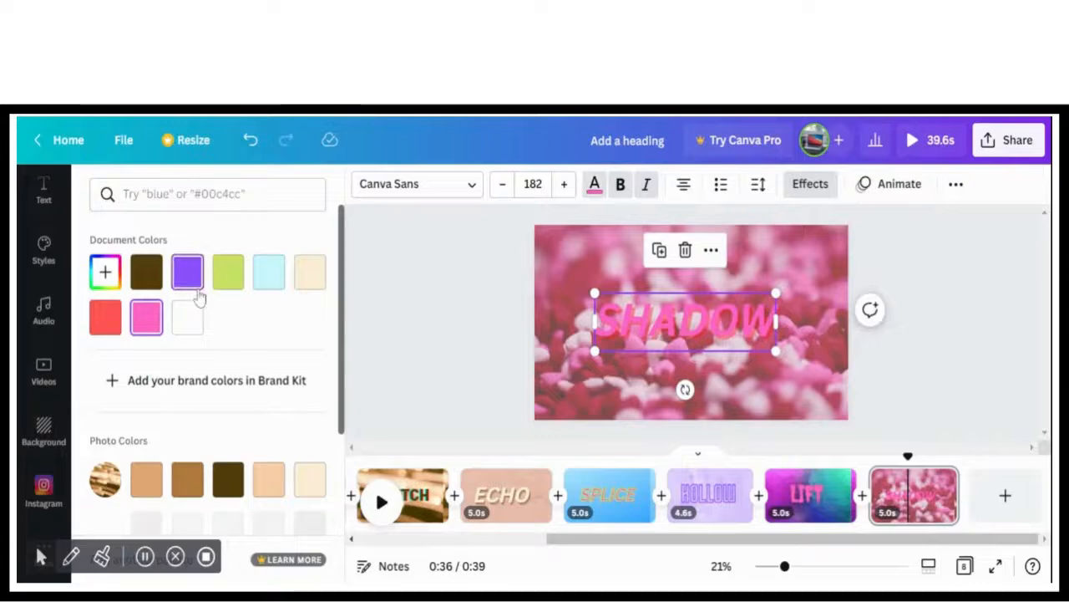
left_click(187, 317)
left_click(395, 329)
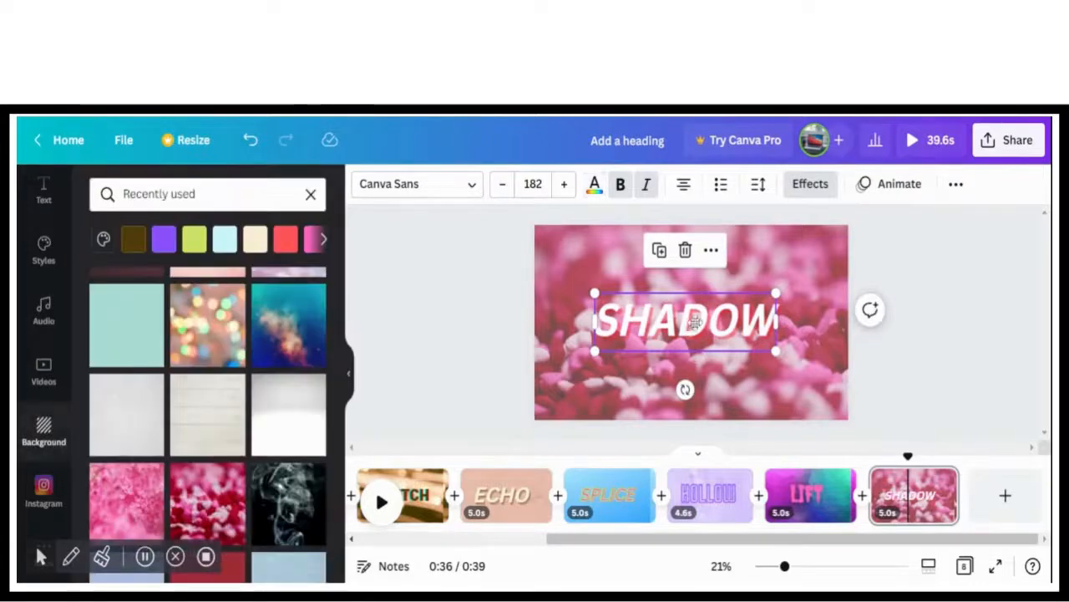
left_click_drag(695, 322, 711, 325)
left_click_drag(607, 295, 556, 280)
left_click_drag(685, 322, 702, 321)
left_click(809, 499)
left_click(673, 330)
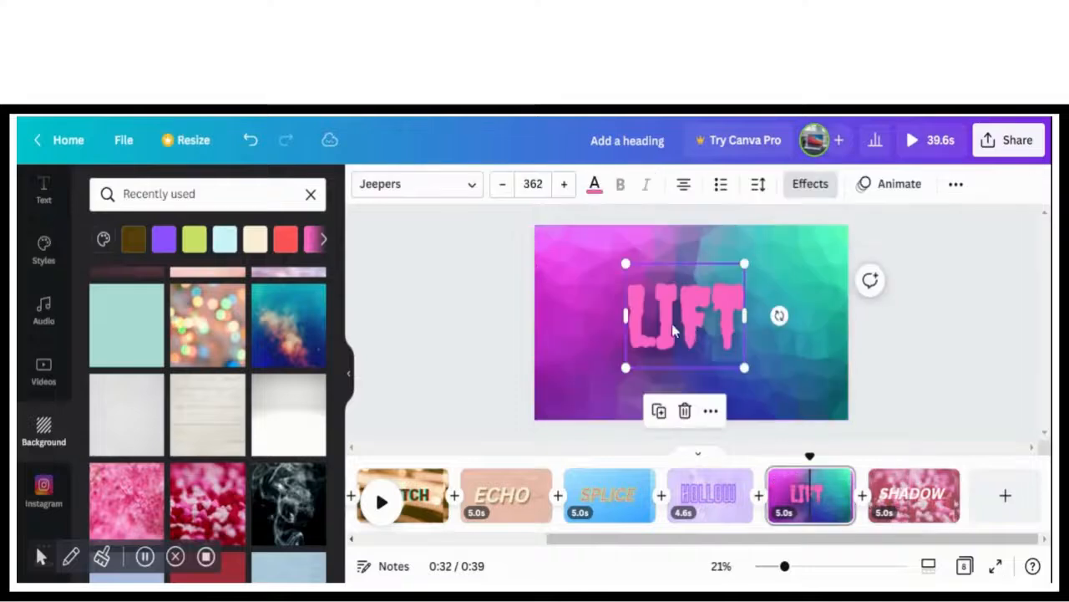
left_click(594, 186)
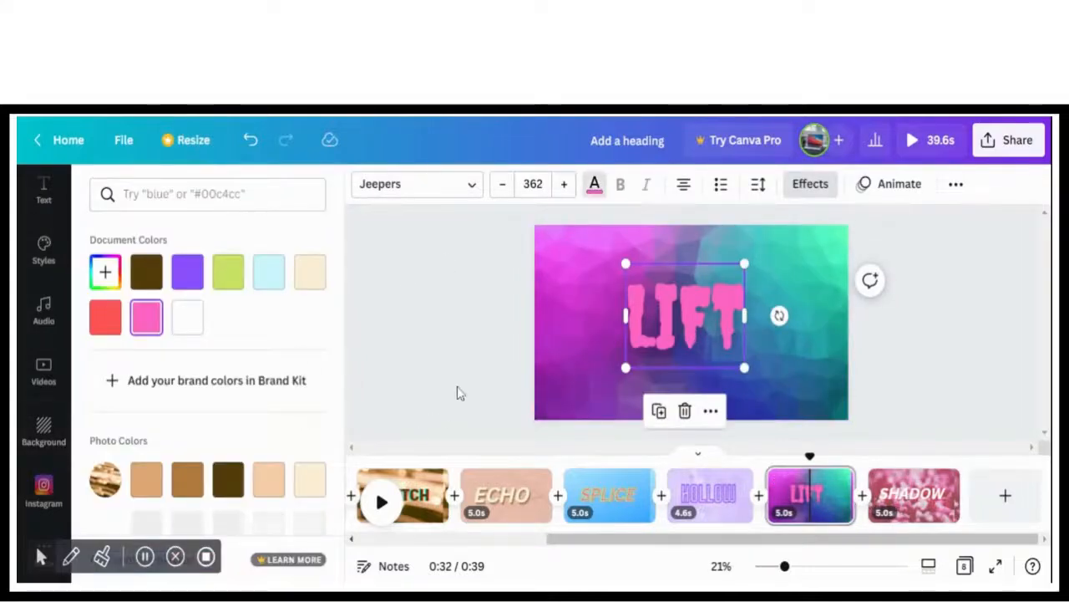
left_click_drag(640, 539, 669, 554)
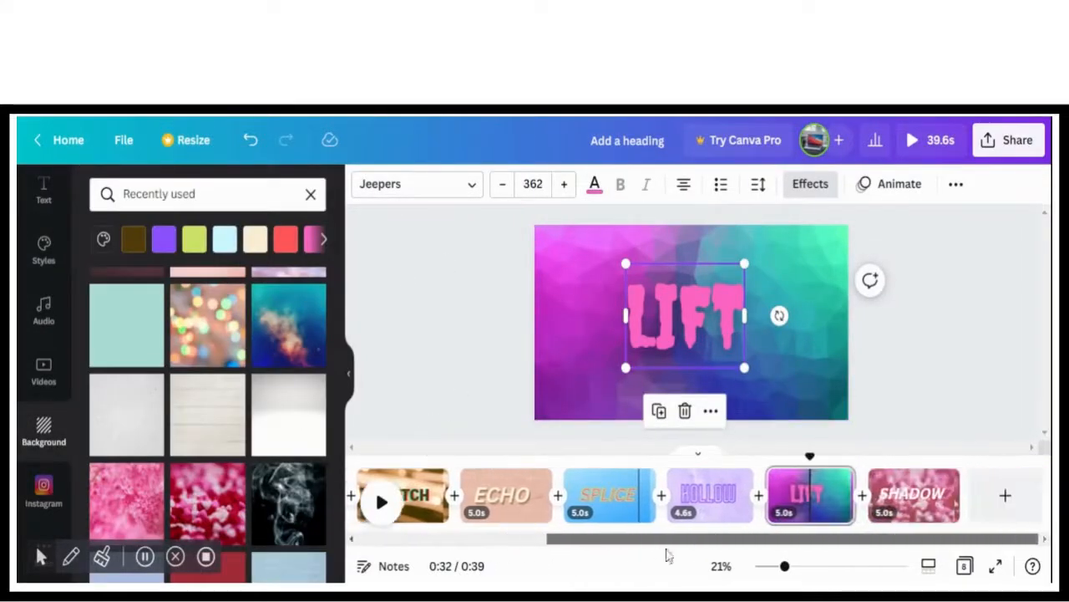
left_click(915, 501)
Apply the Fade text animation to the BACKGROUND heading on the first page
left_click_drag(743, 552, 406, 545)
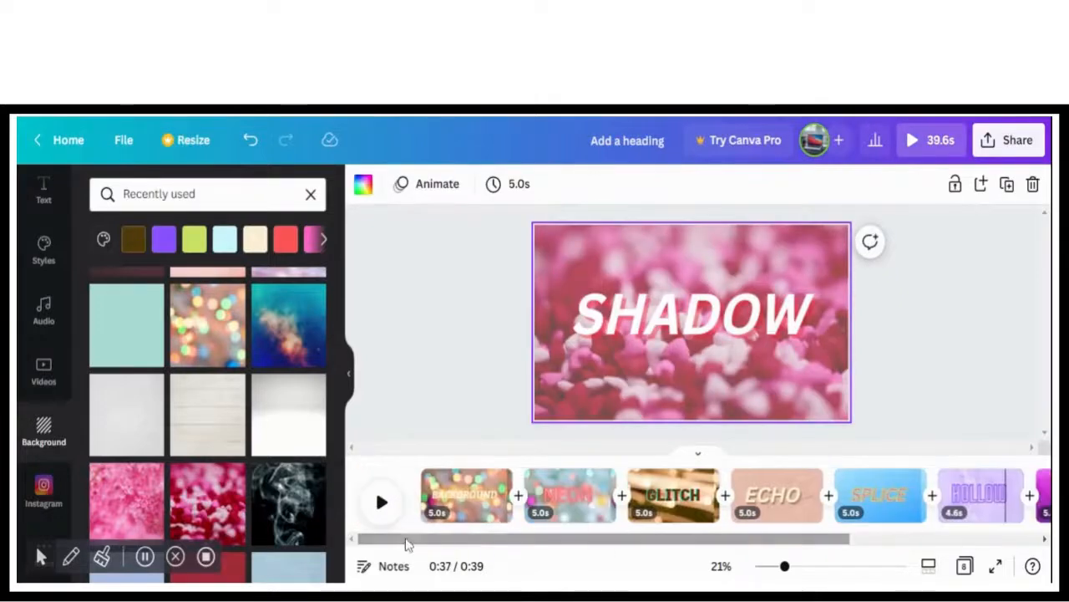
left_click(445, 485)
left_click(640, 312)
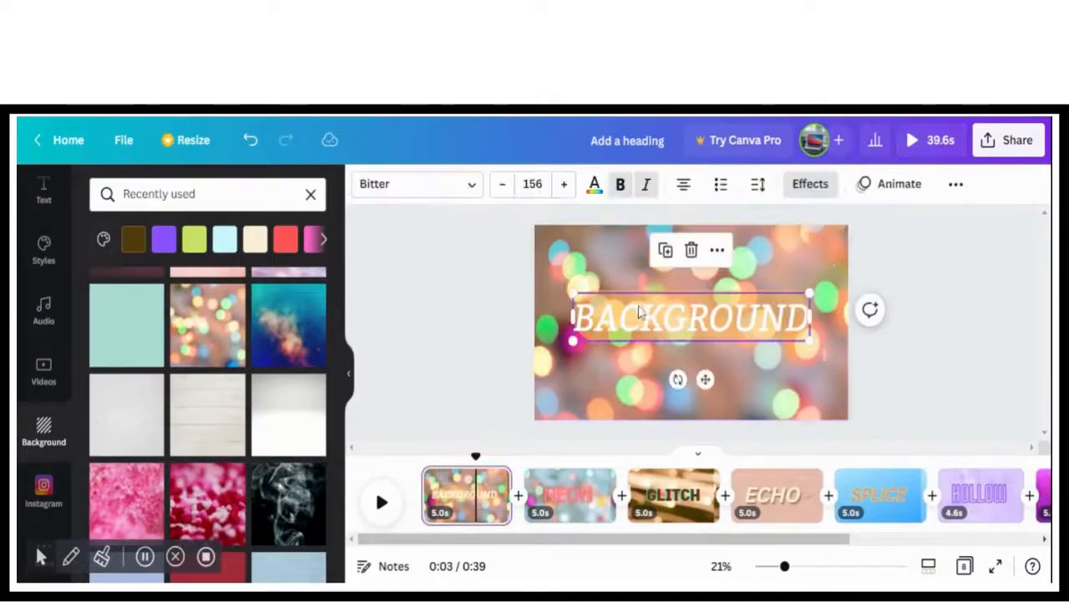
left_click(886, 188)
left_click(284, 294)
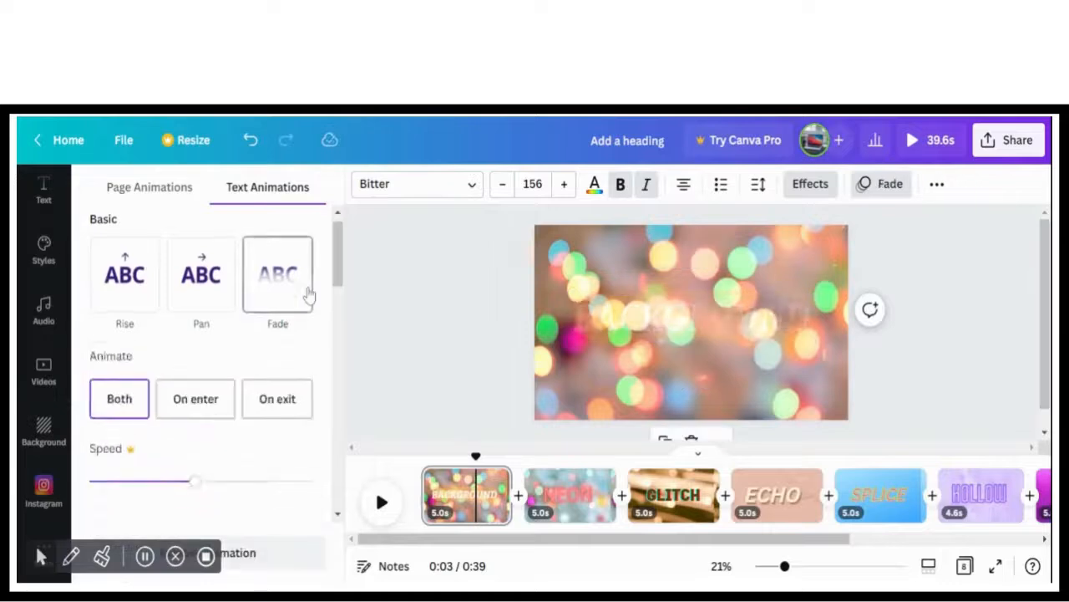
scroll(306, 296, "down", 3)
Apply the Sleek page animation to the NEON page and the Disco page animation to the GLITCH page
left_click(570, 494)
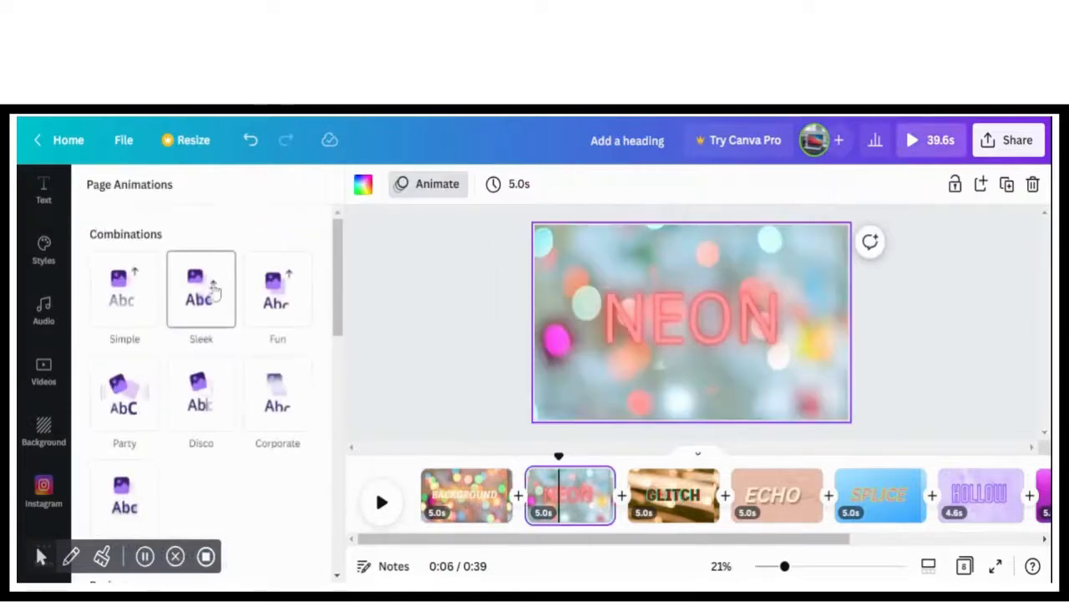
left_click(202, 288)
left_click(693, 495)
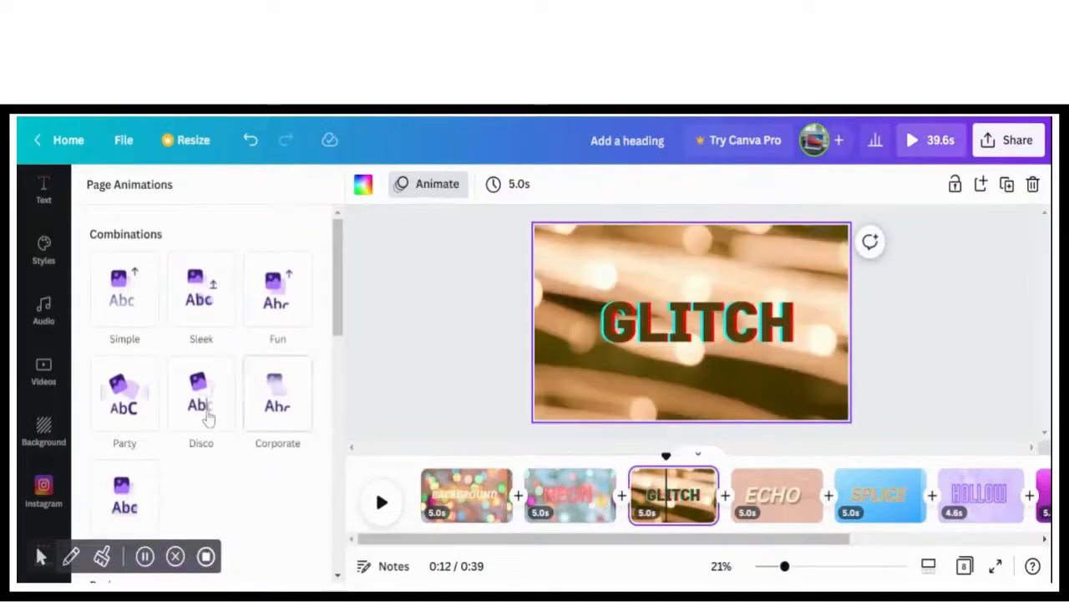
left_click(204, 409)
Apply the Party page animation to the ECHO page and the last animation of the Combinations group to the SPLICE page
left_click(777, 494)
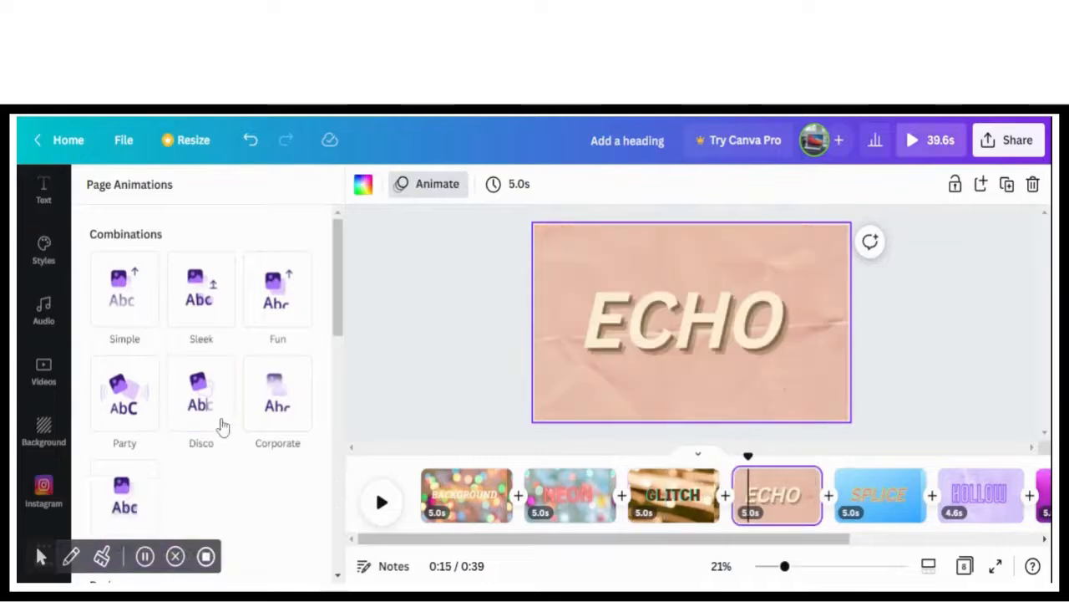
left_click(125, 393)
left_click(877, 495)
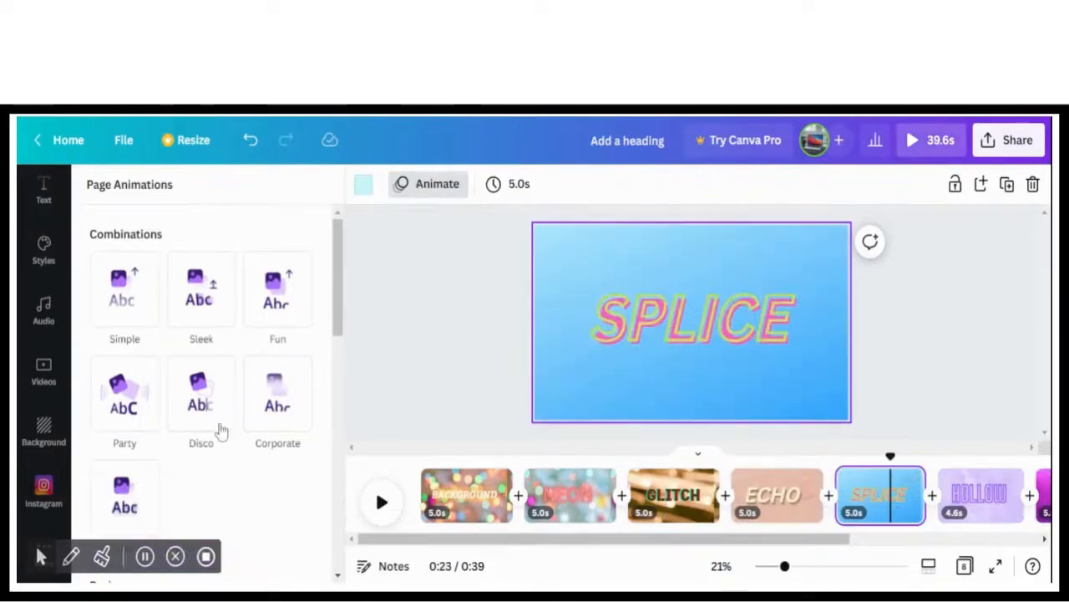
left_click(134, 489)
Apply the Sleek page animation to the HOLLOW page and the Simple page animation to the LIFT page
left_click(980, 495)
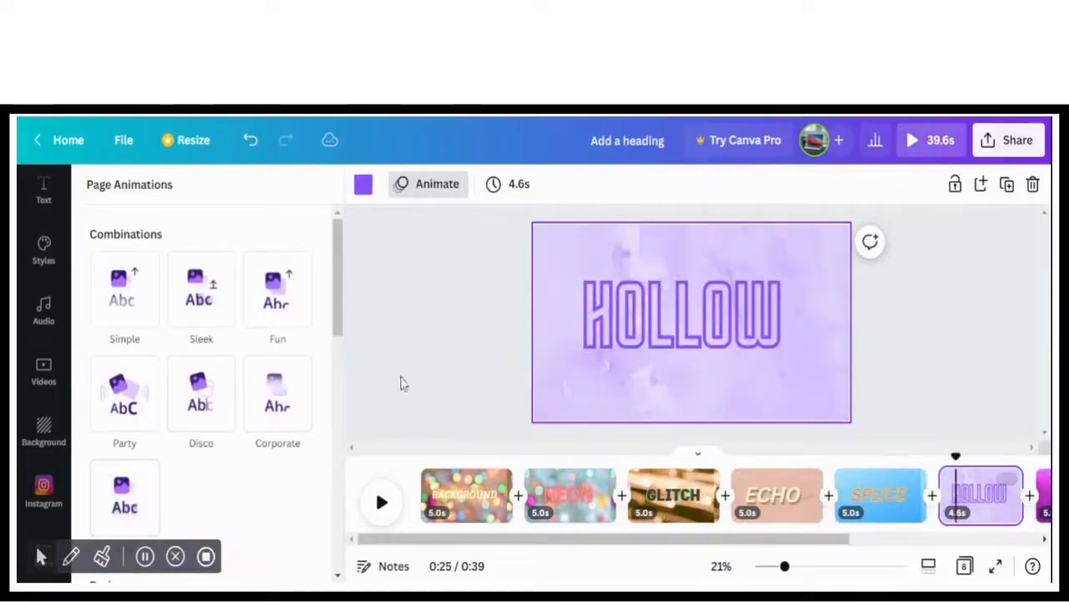
left_click(201, 288)
left_click_drag(437, 539, 669, 552)
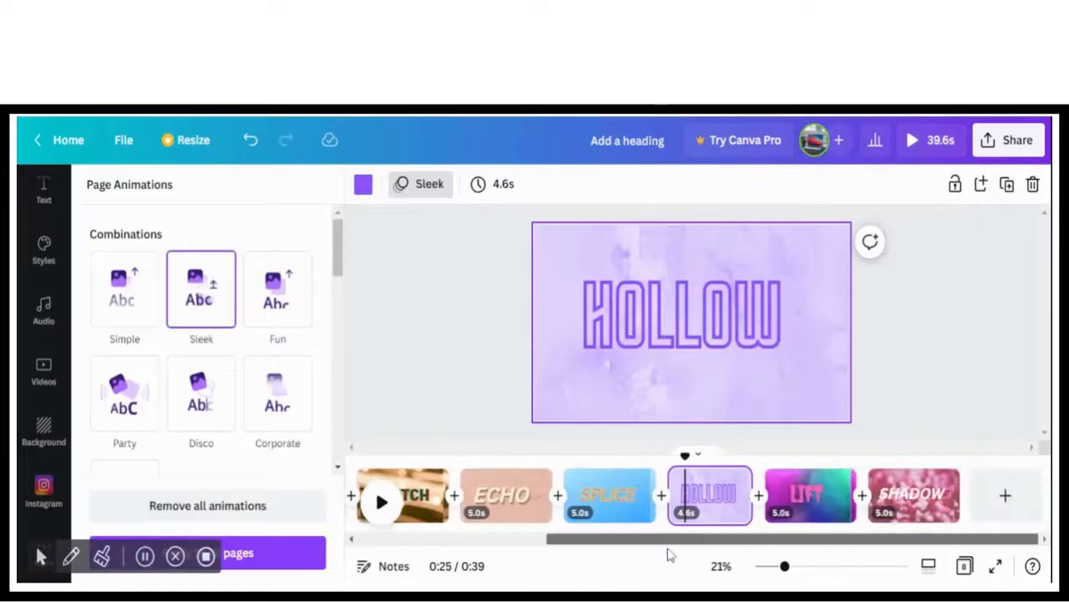
left_click(807, 496)
left_click(142, 309)
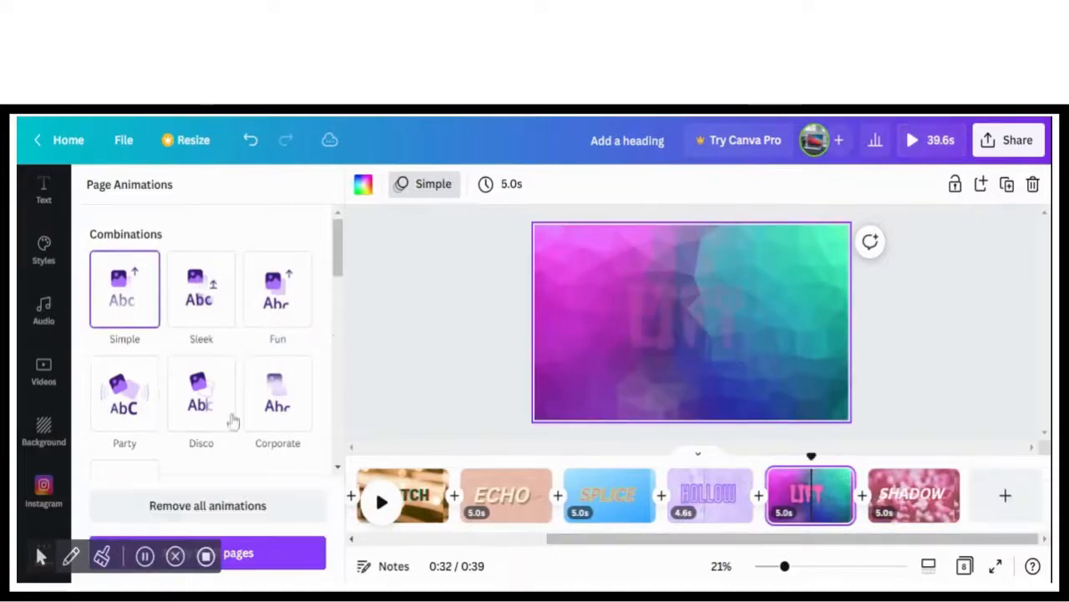
left_click_drag(640, 542, 644, 543)
Apply the Wipe page animation to the SHADOW page
left_click(907, 496)
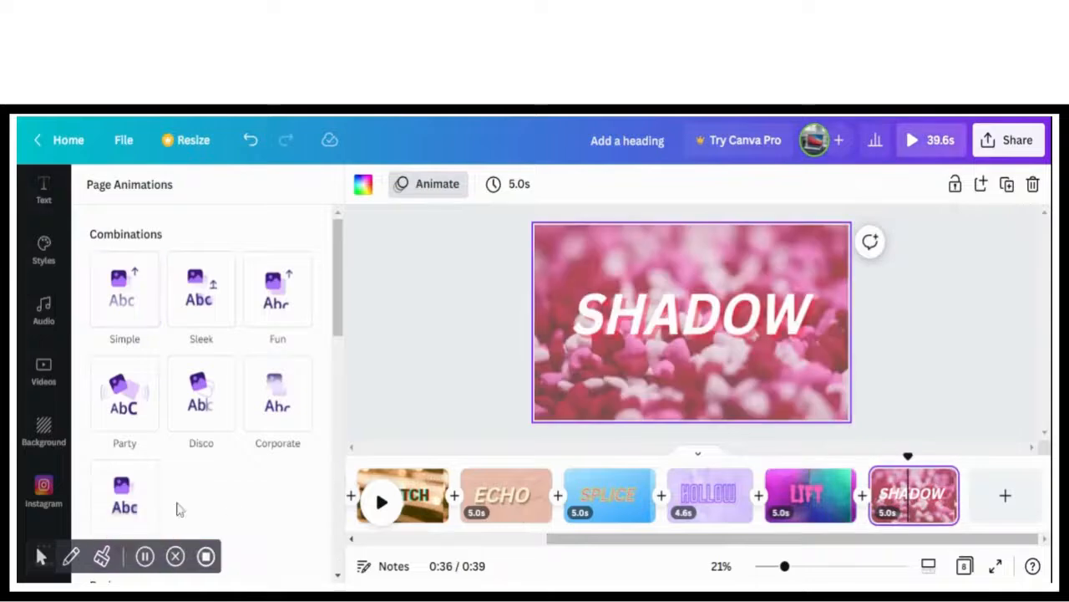
scroll(159, 384, "down", 5)
left_click(205, 363)
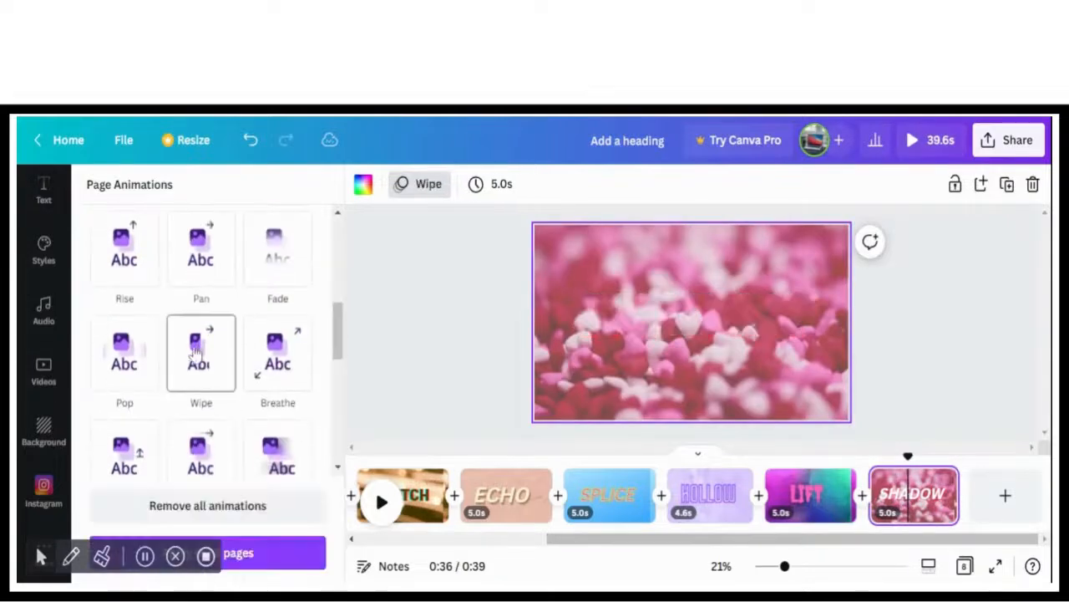
Add a ninth page and apply the light blue woven fabric background from the recently used backgrounds
left_click(1003, 496)
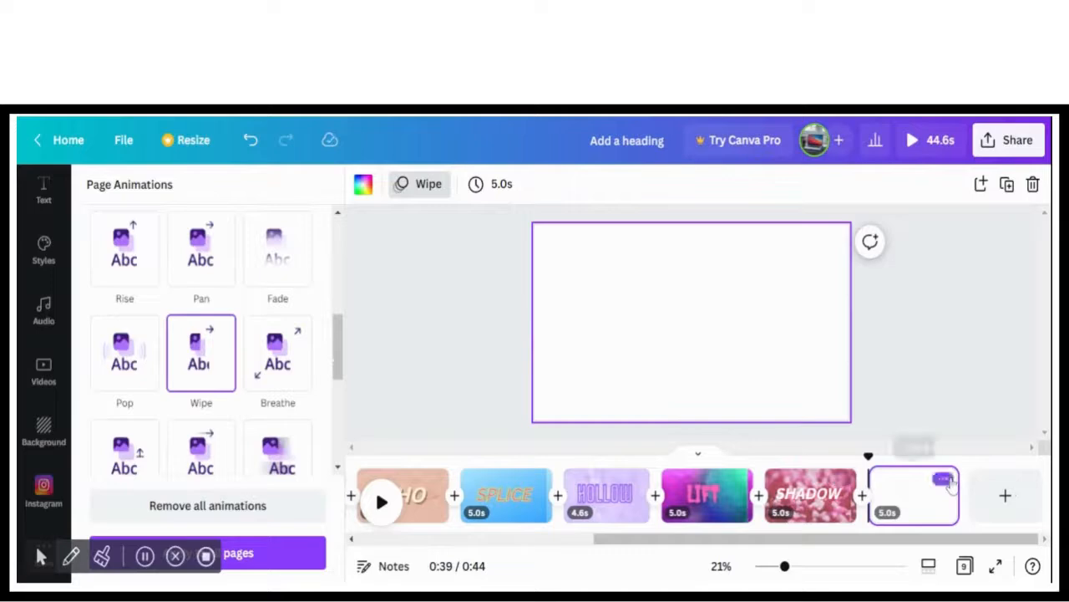
left_click(37, 206)
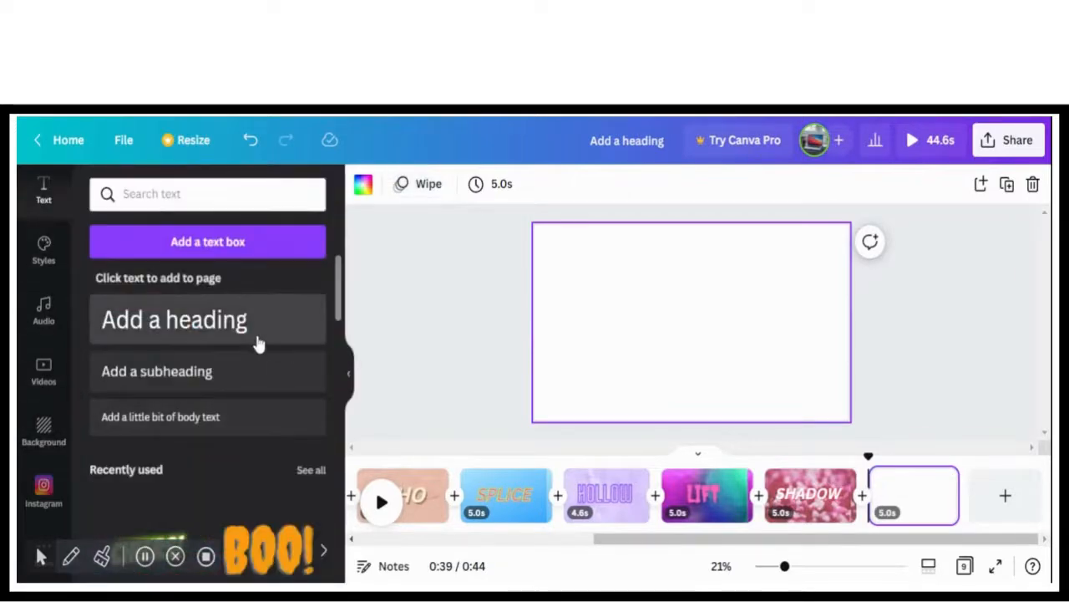
left_click(43, 430)
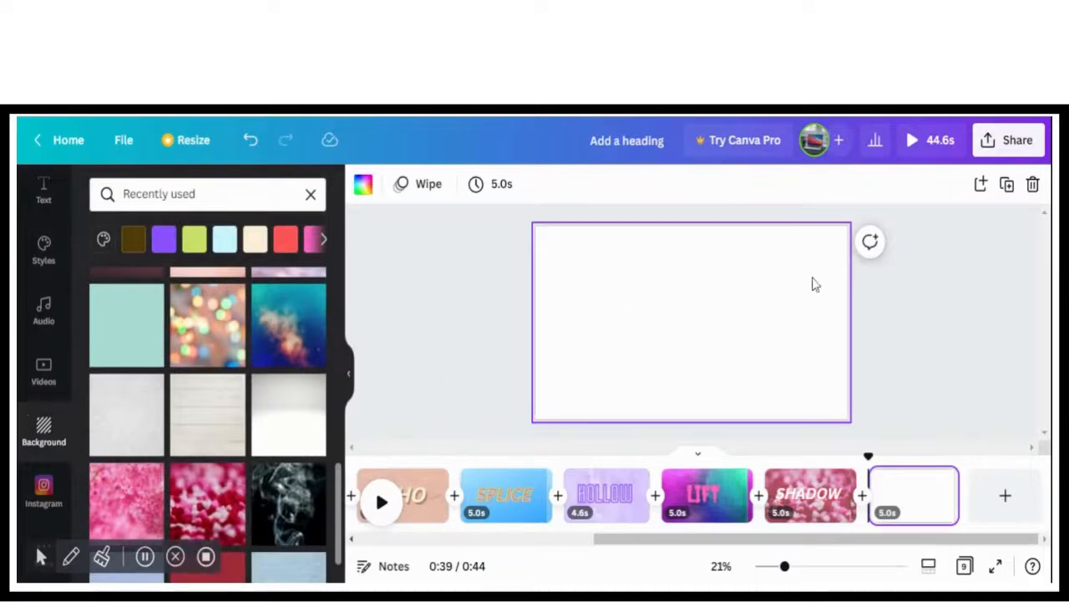
left_click_drag(339, 478, 339, 525)
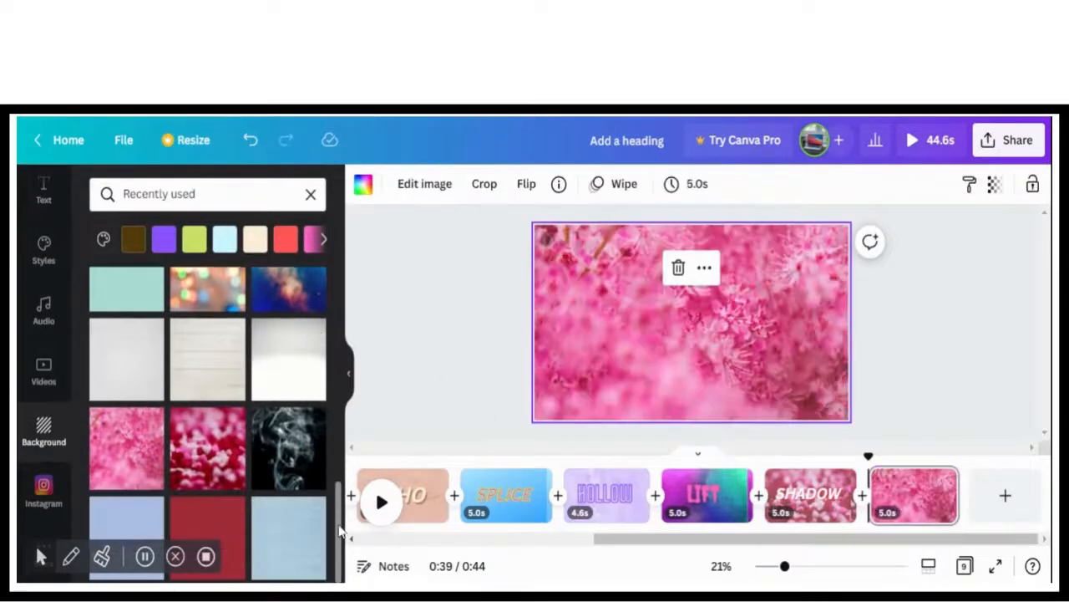
left_click(262, 525)
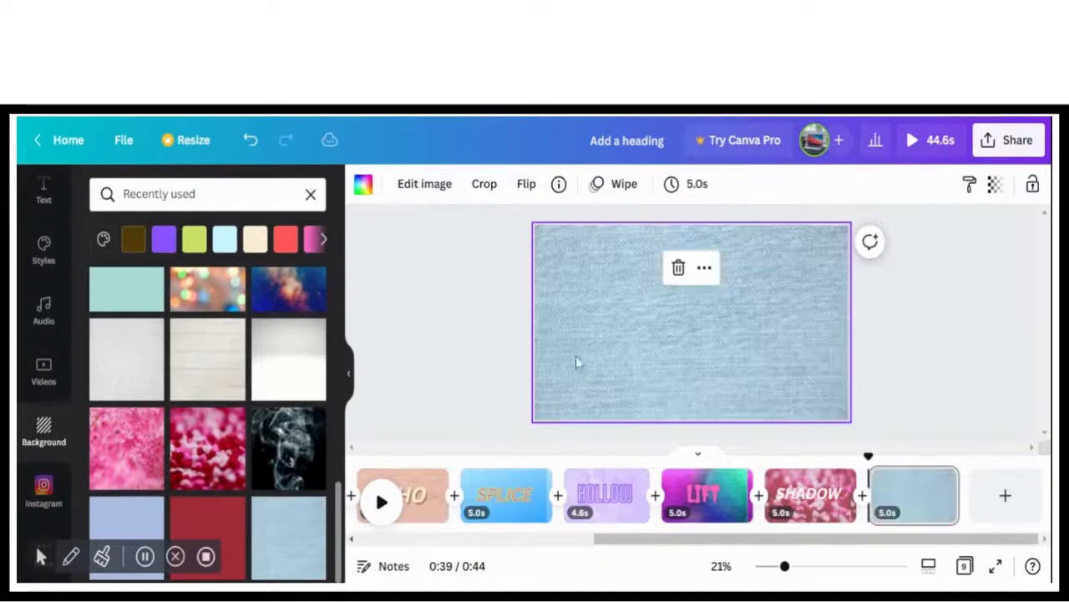
Add a heading to the ninth page and replace its text with SHAPPE 01
left_click(45, 194)
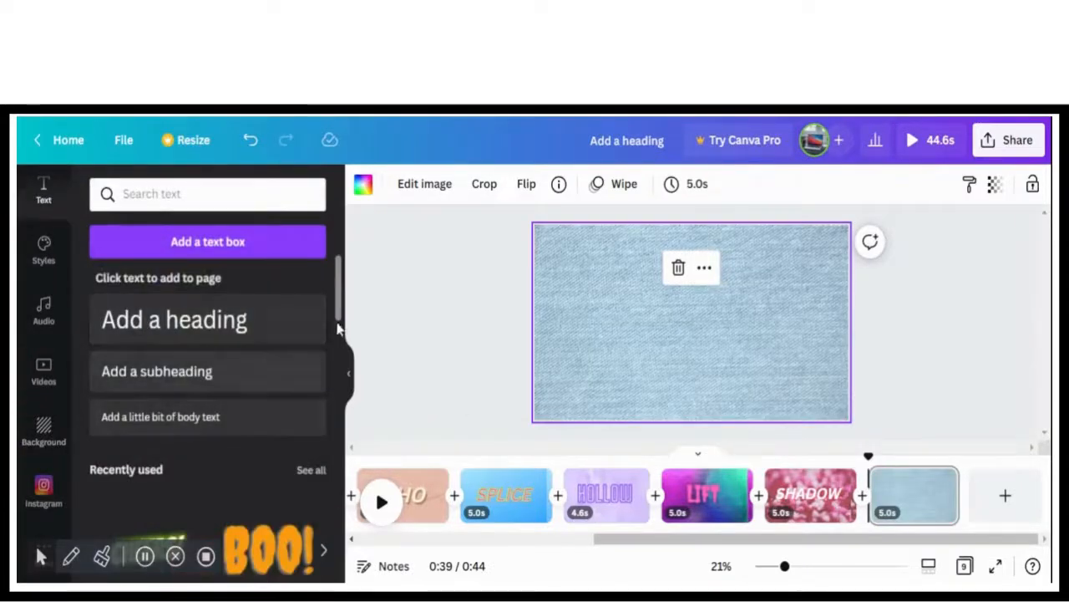
left_click(256, 318)
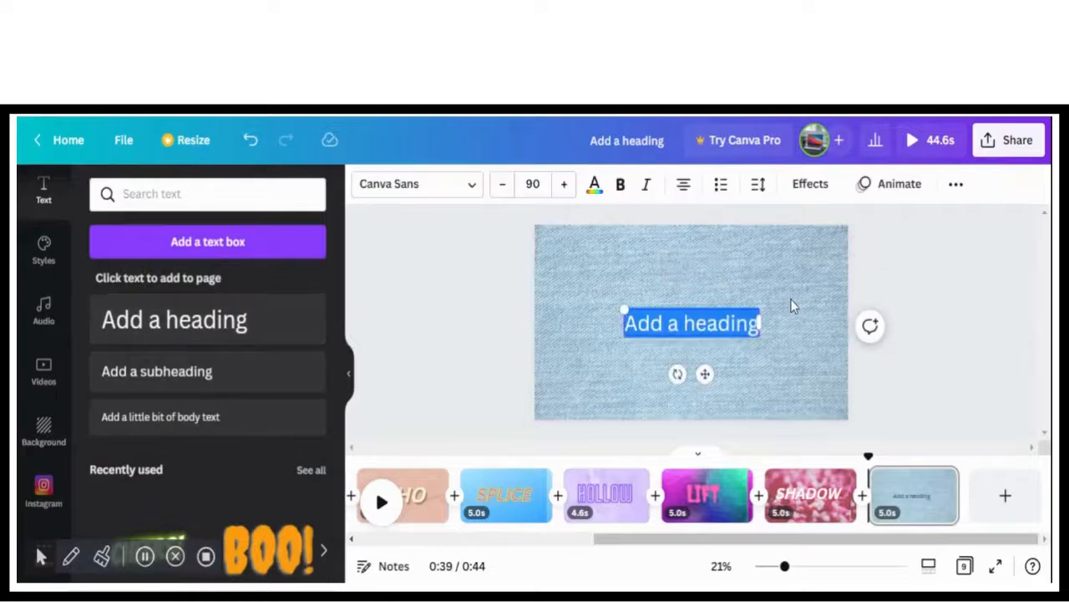
key("BackSpace")
type("SHAPPE 1")
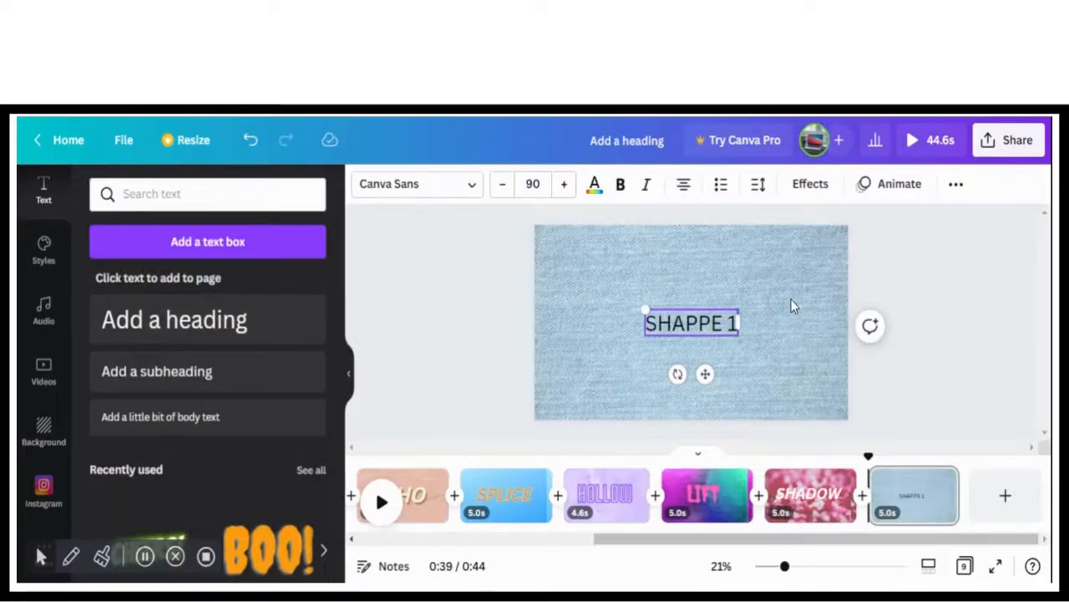
key("BackSpace")
type("01")
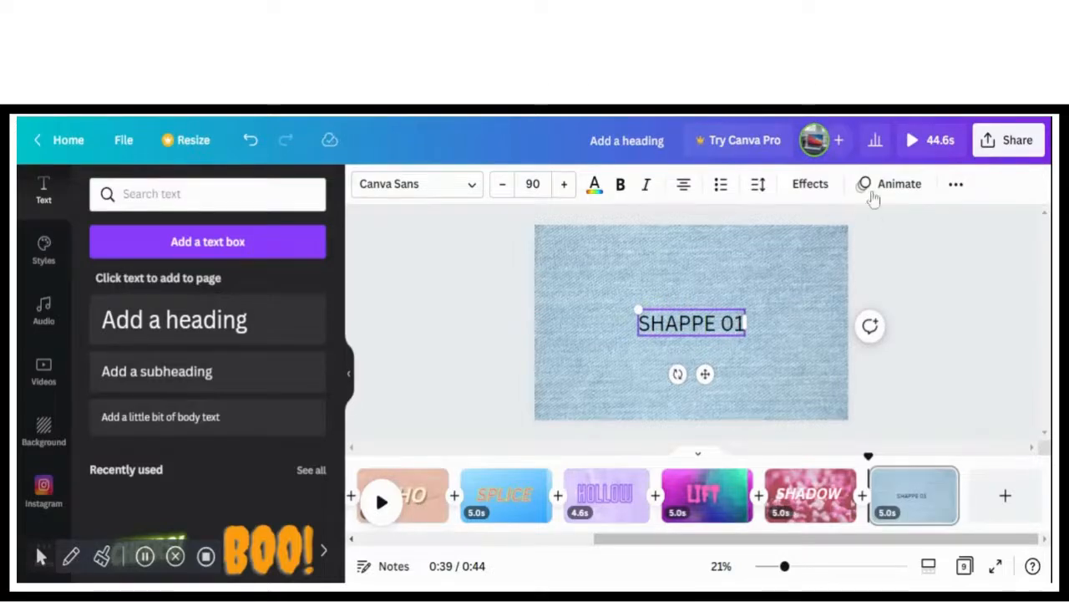
Correct the ninth page's heading text to SHAPE 01
left_click(810, 184)
left_click_drag(340, 385, 330, 539)
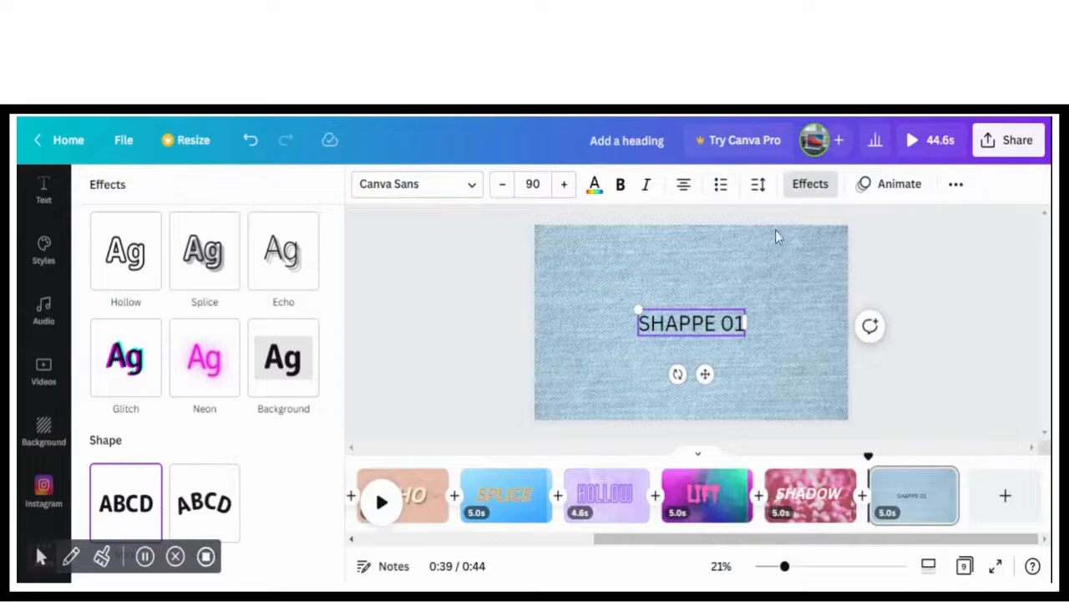
left_click(620, 184)
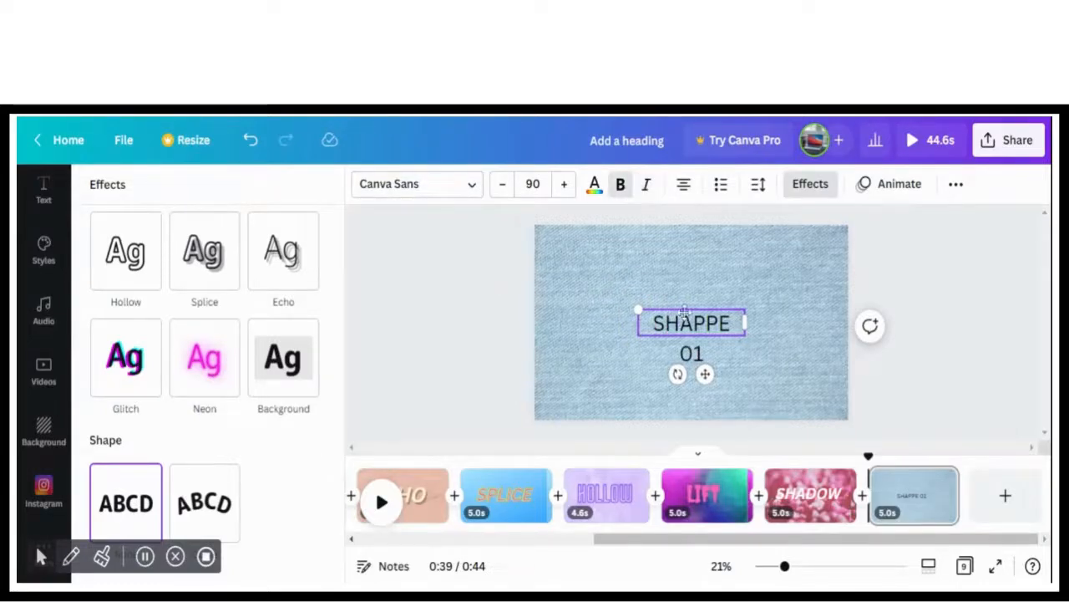
double_click(690, 346)
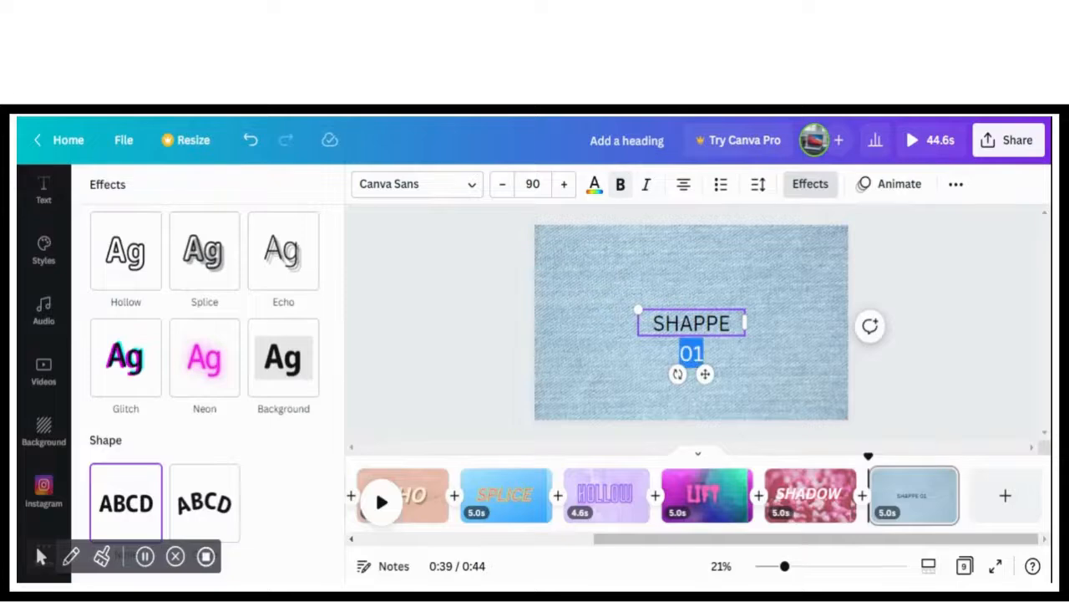
left_click_drag(733, 326, 660, 336)
key("BackSpace")
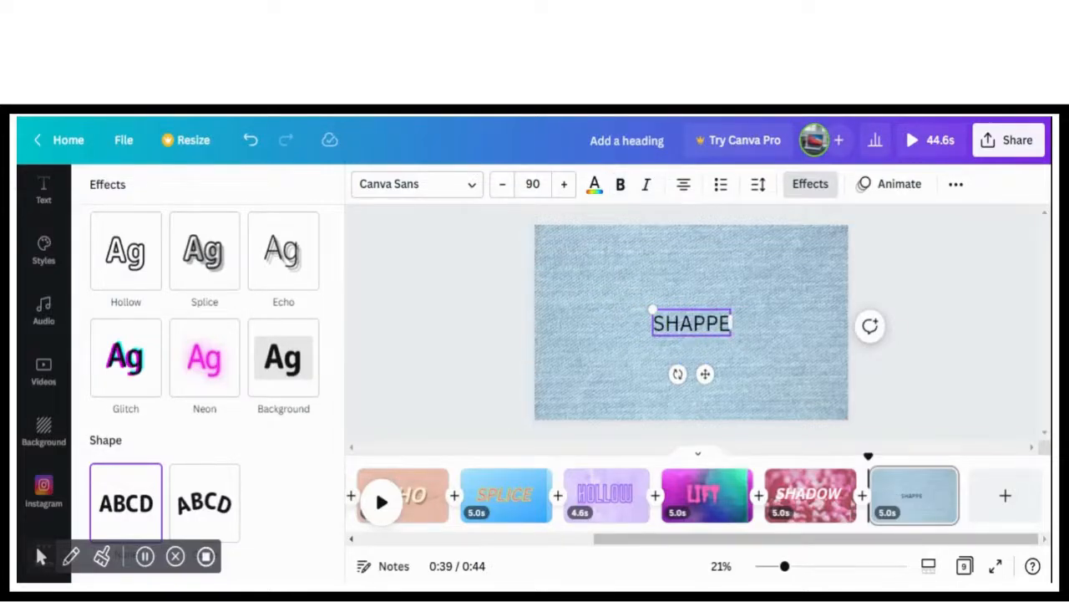
key("BackSpace")
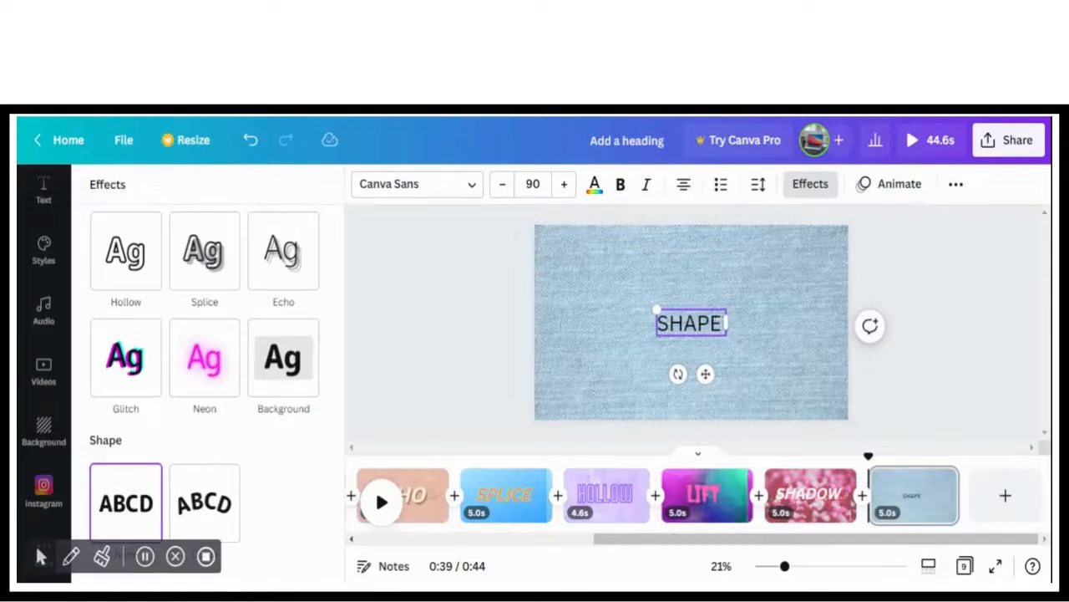
type("01")
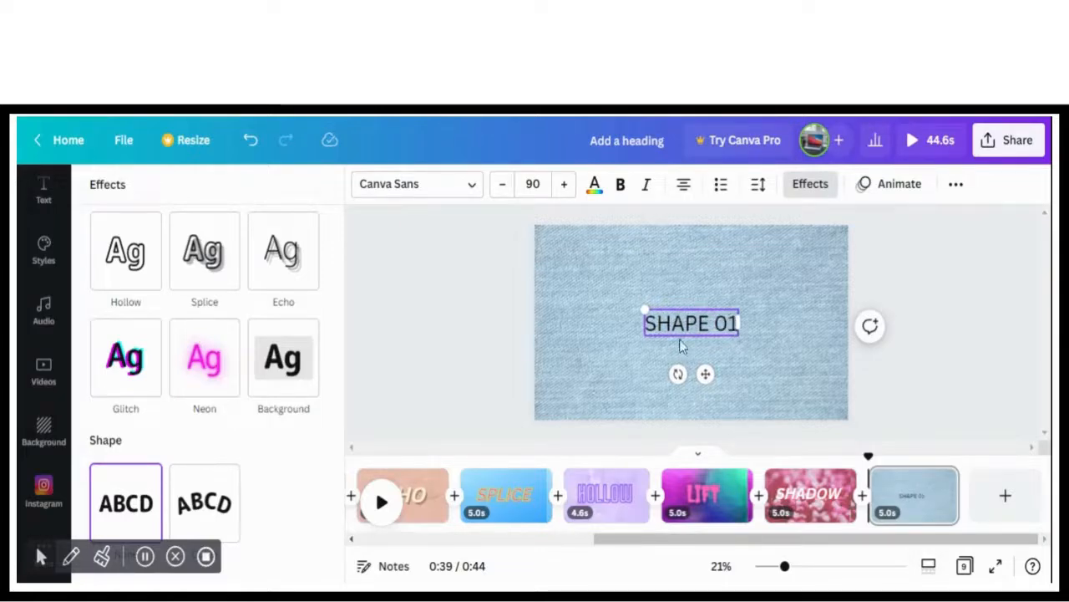
Enlarge the SHAPE 01 heading to font size 196 and move it toward the middle of the page
left_click_drag(644, 309, 535, 279)
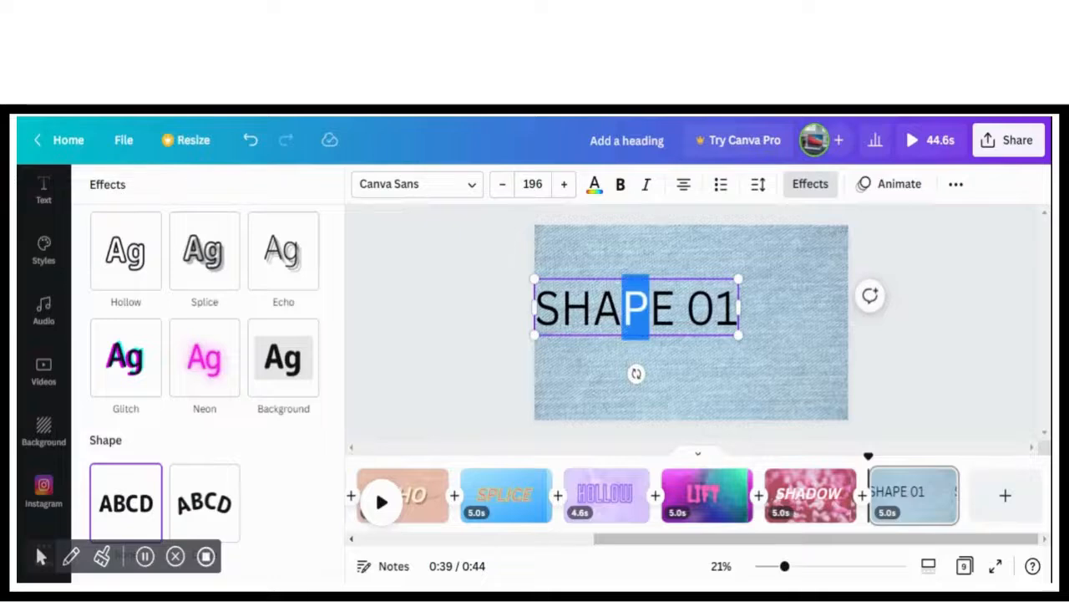
left_click_drag(656, 314, 702, 325)
left_click(717, 387)
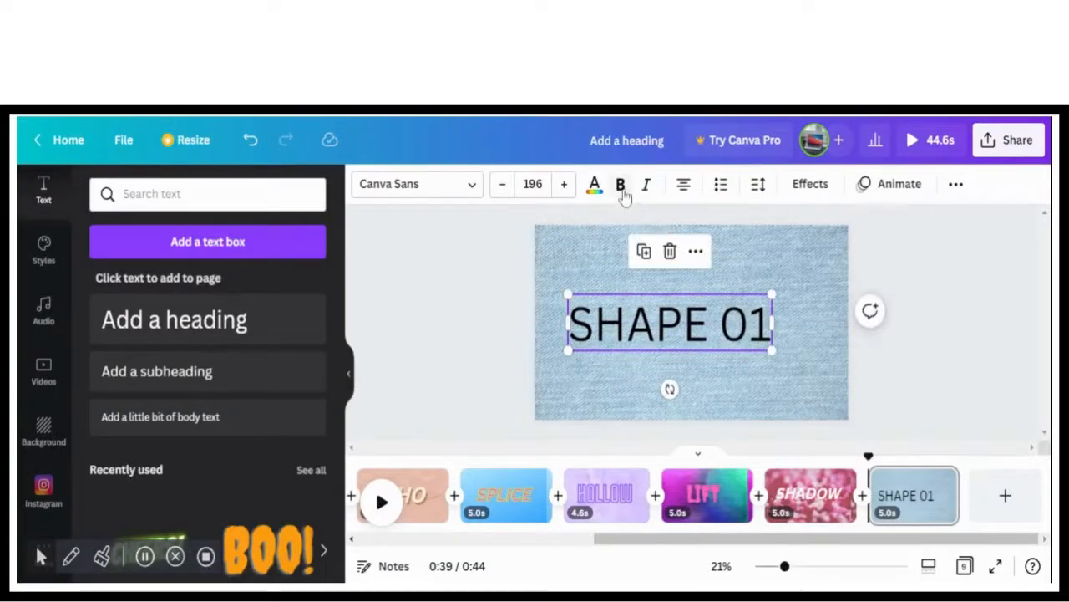
Make the SHAPE 01 heading bold and italic and colour it dark teal from the default colours
left_click(621, 192)
left_click(643, 186)
left_click(596, 189)
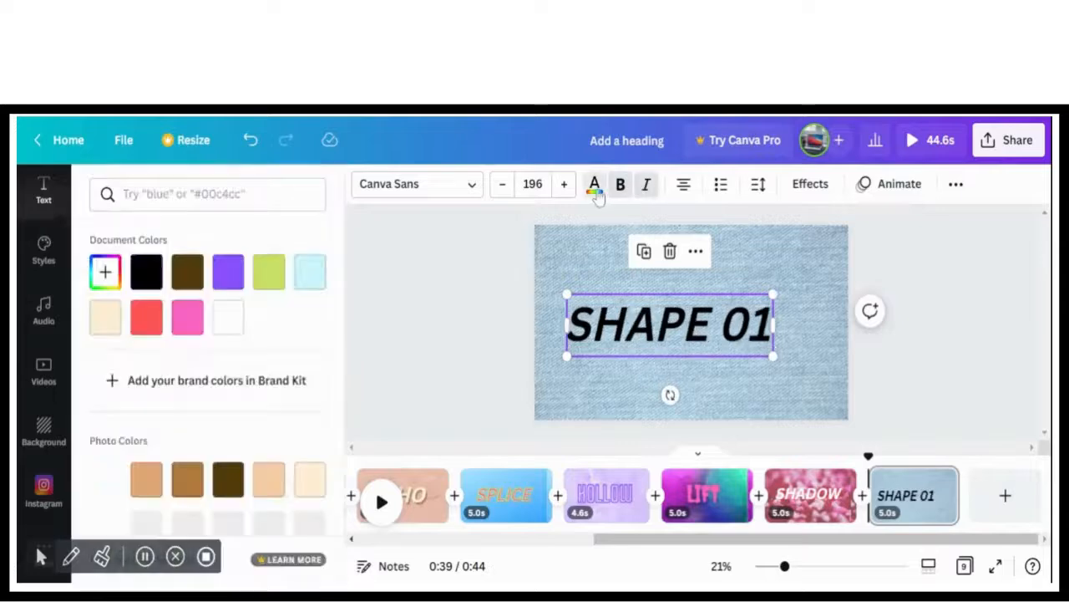
left_click(188, 322)
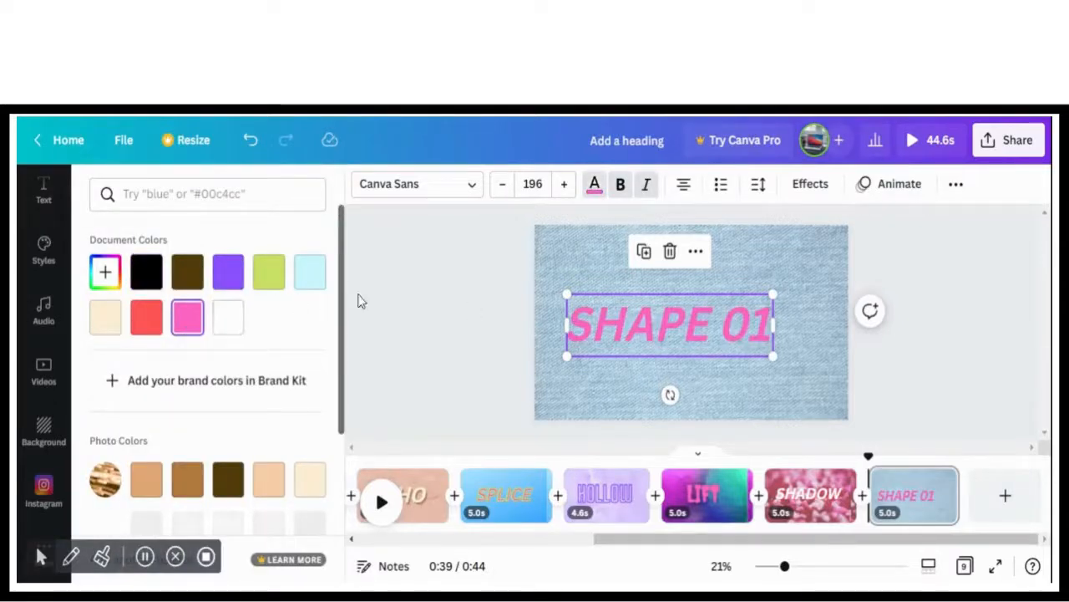
scroll(209, 376, "down", 3)
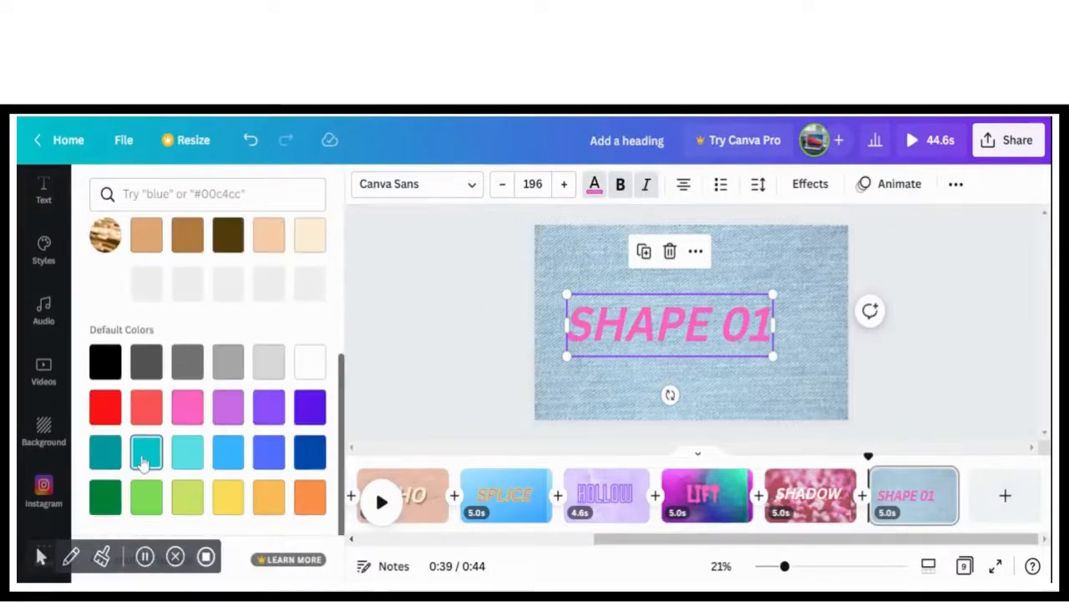
left_click(102, 453)
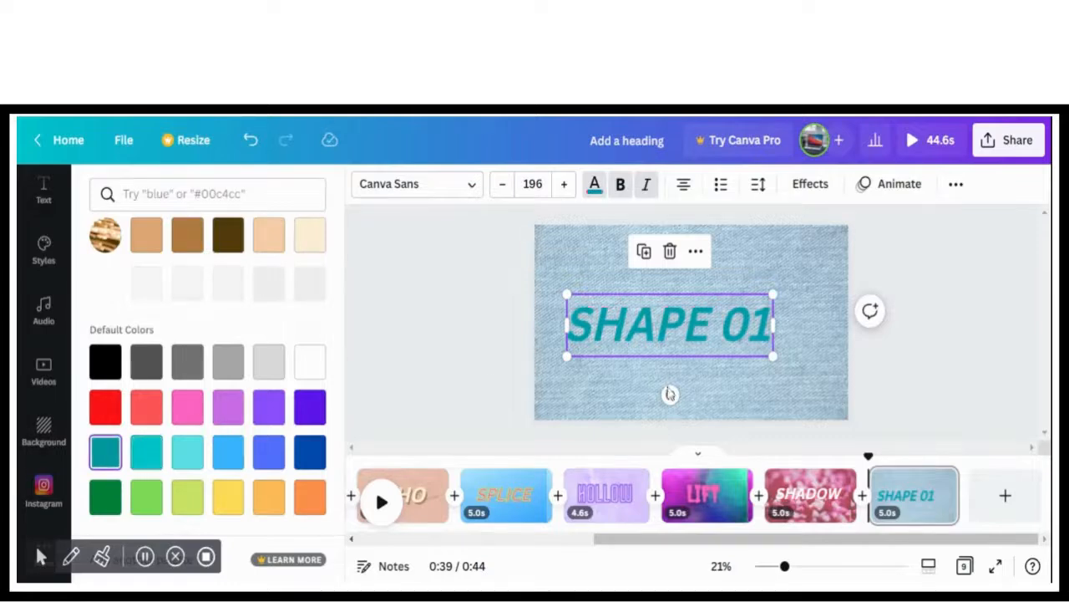
Nudge the SHAPE 01 heading to the centre of the page and apply the Breathe text animation to it
left_click(944, 364)
left_click_drag(704, 324, 716, 319)
left_click(936, 368)
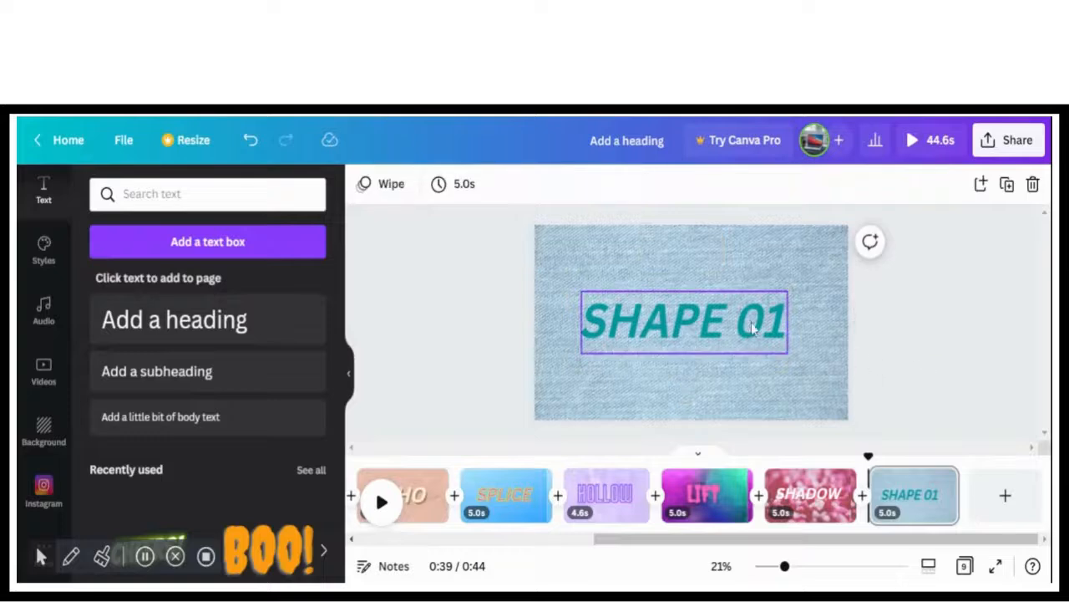
left_click(752, 328)
left_click(942, 276)
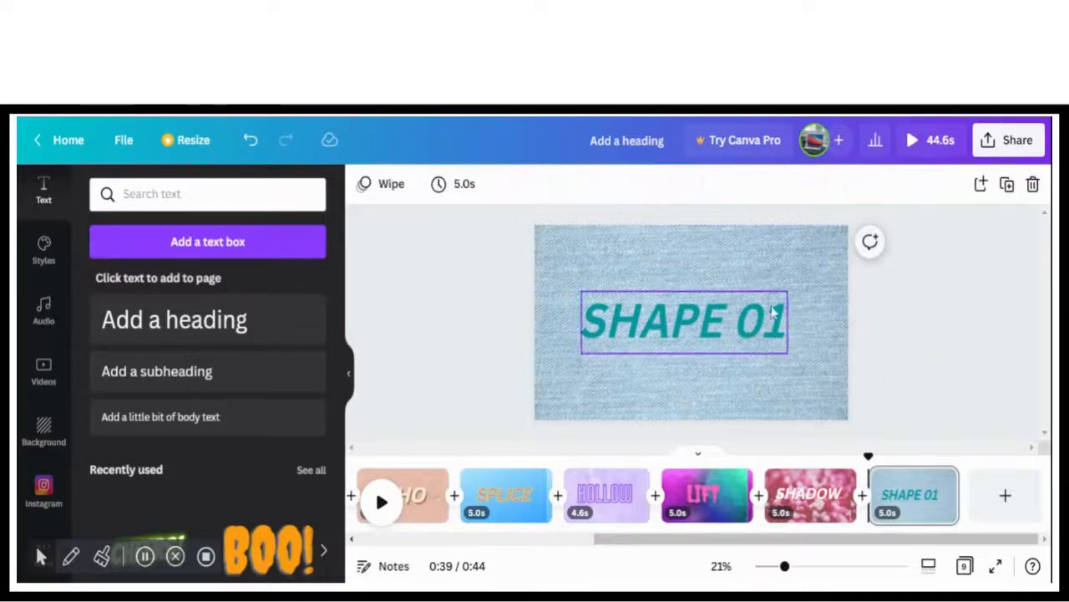
left_click_drag(768, 307, 776, 308)
left_click(879, 189)
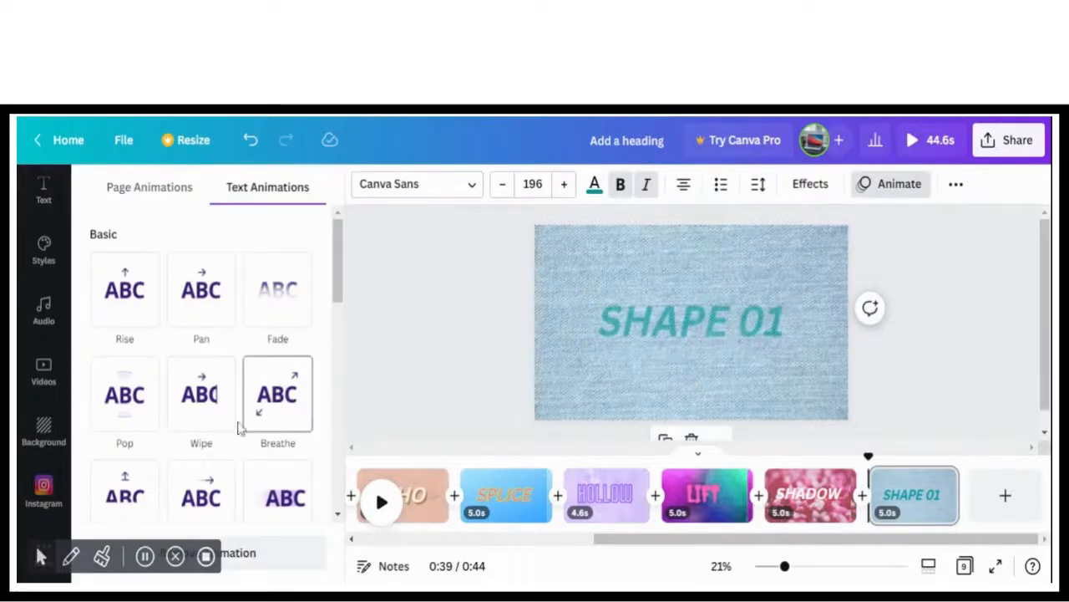
left_click(289, 411)
Add a tenth page and open the recently used backgrounds for it
left_click(1005, 498)
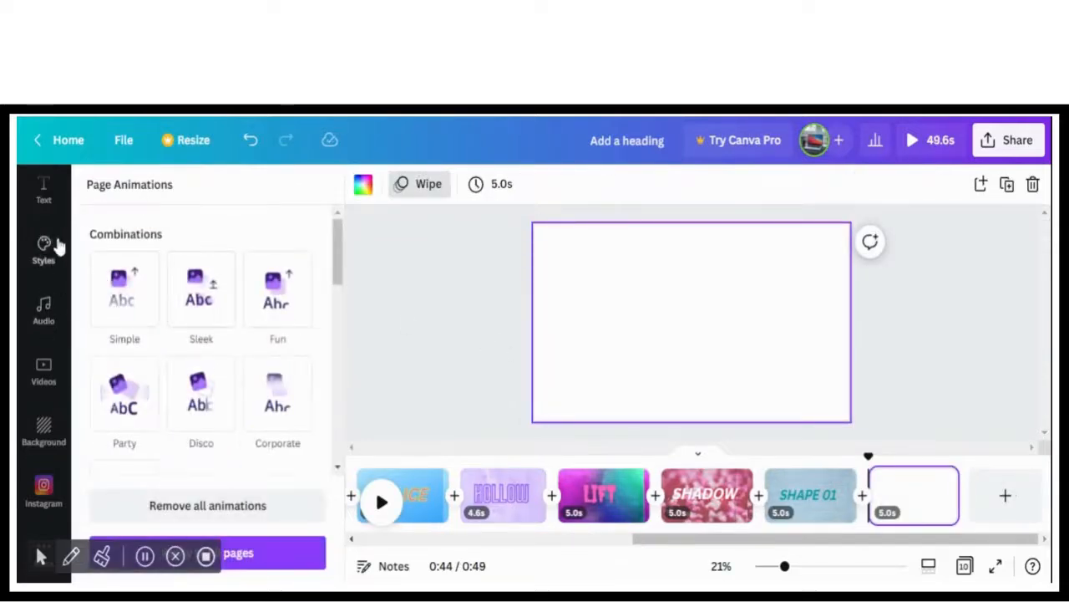
left_click(43, 190)
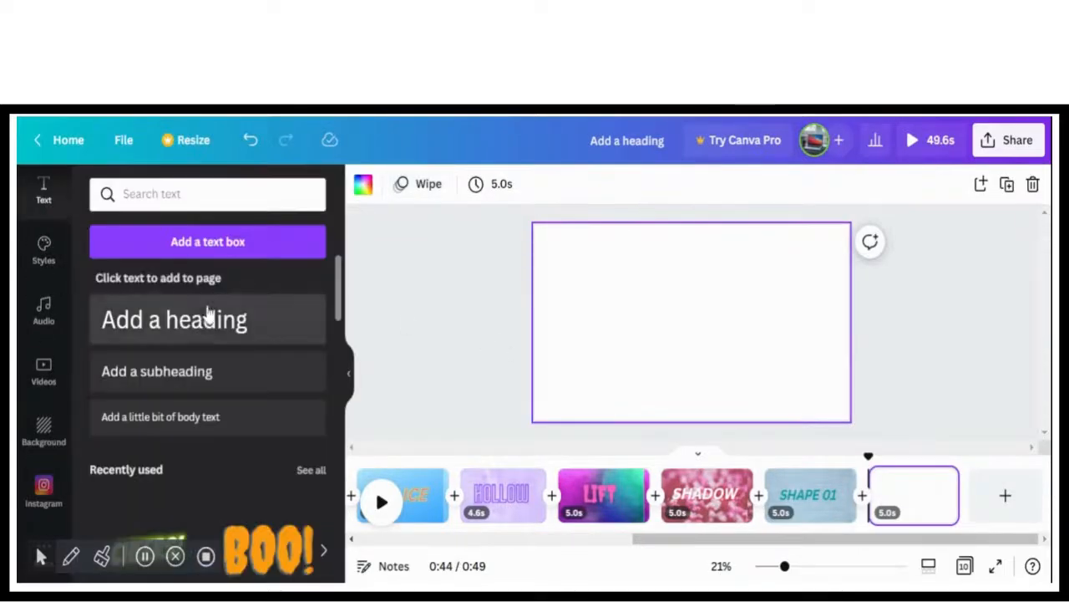
left_click(43, 428)
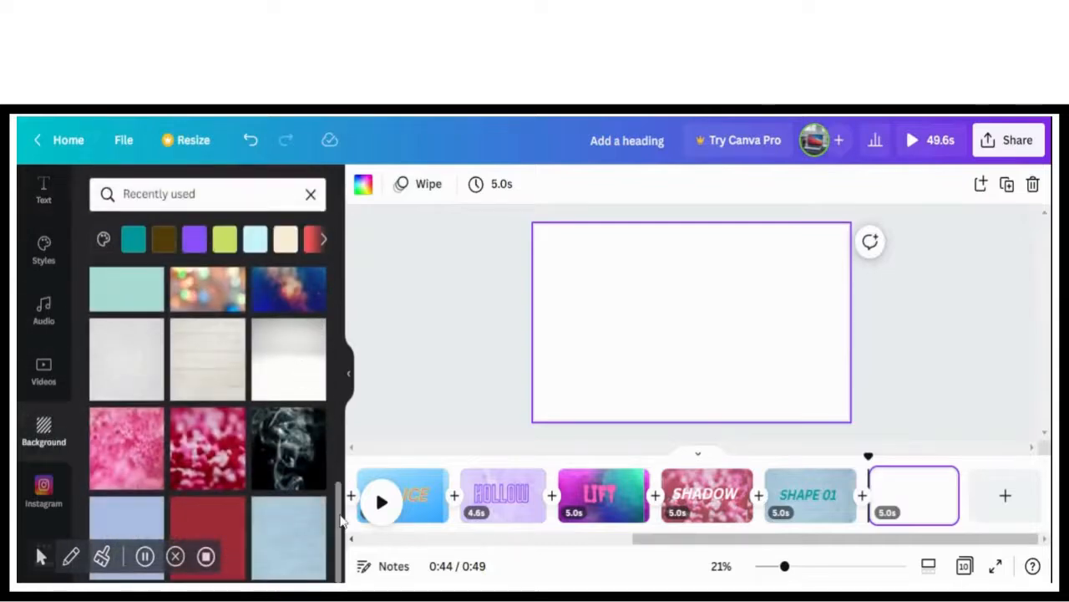
Apply the blurred brown and peach gradient background to the tenth page
left_click_drag(341, 547, 350, 331)
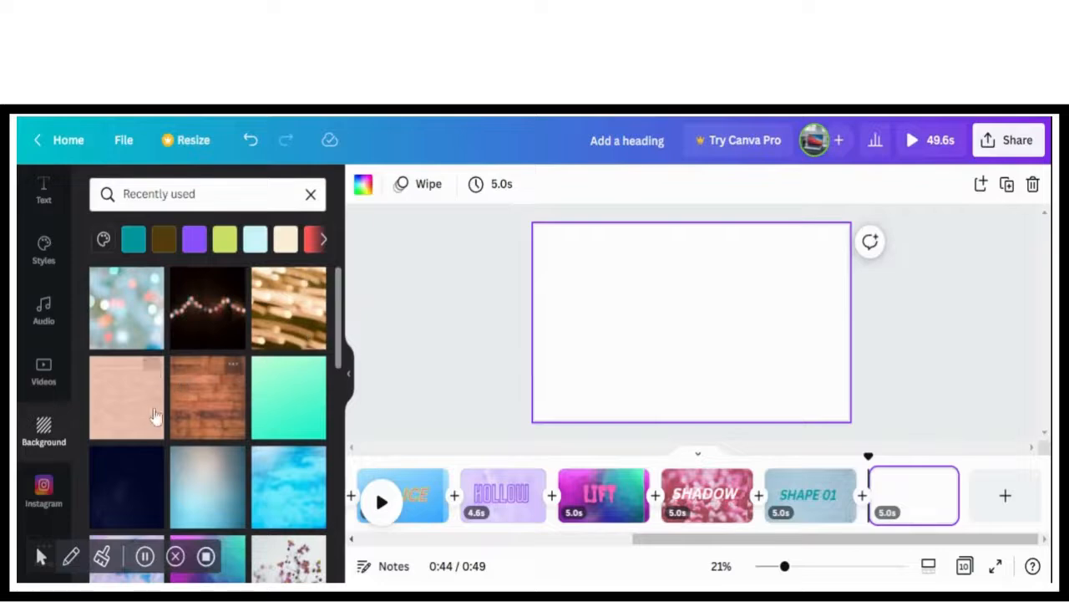
left_click_drag(341, 351, 219, 288)
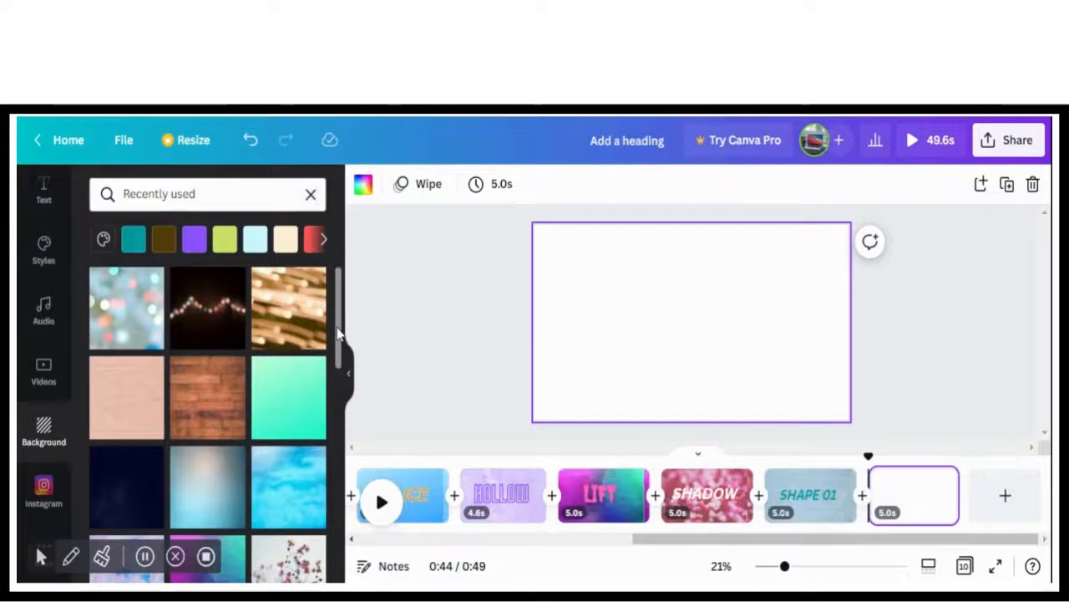
scroll(278, 467, "down", 5)
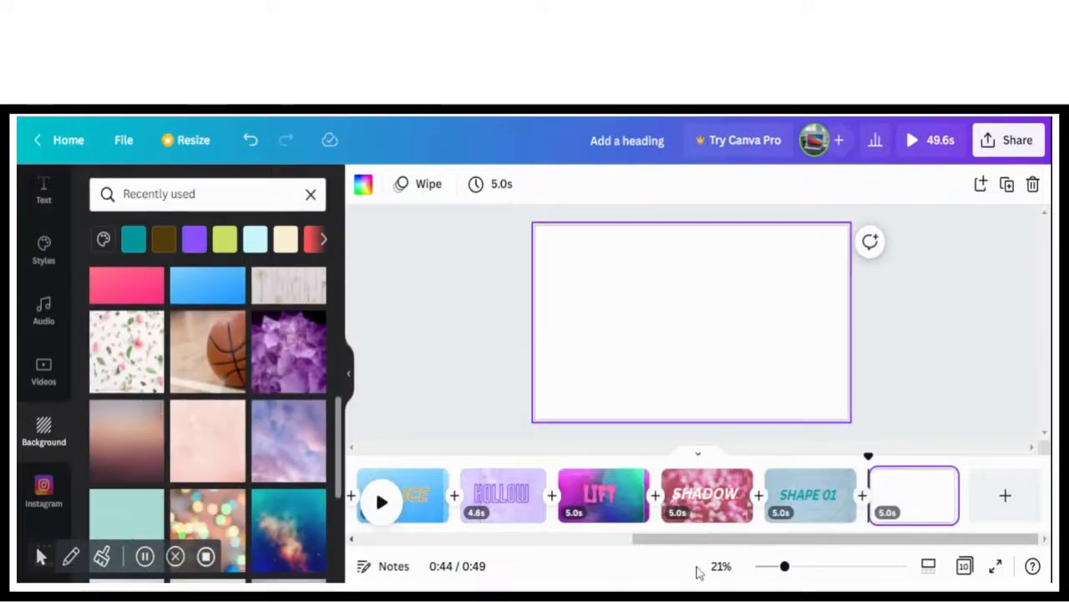
left_click_drag(694, 541, 820, 548)
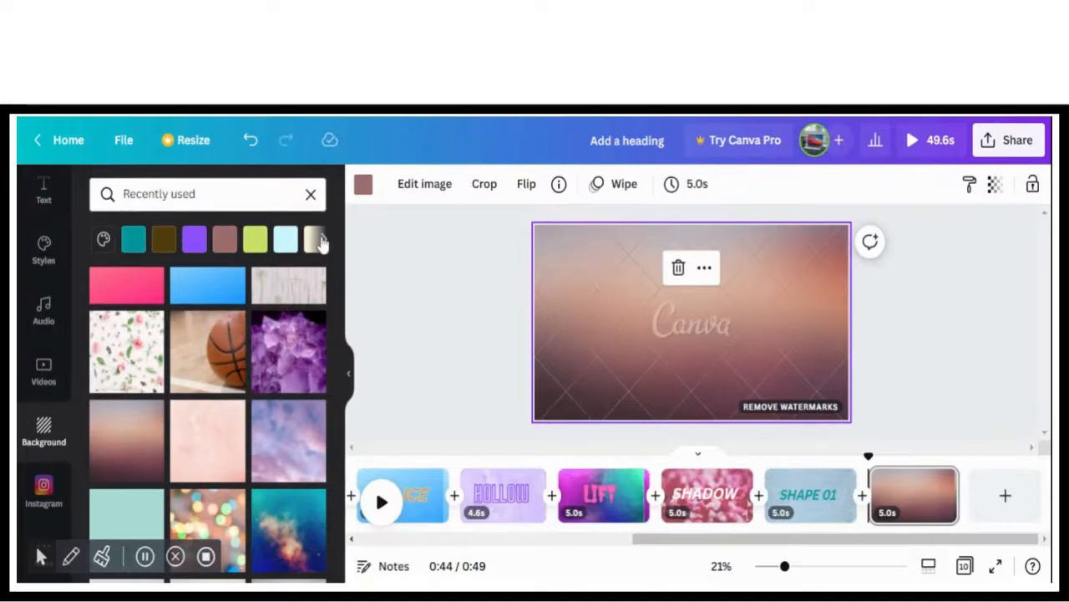
Clear the recently used filter and apply the pale pink plaster texture from all backgrounds to the tenth page
left_click(322, 242)
left_click(167, 194)
key("BackSpace")
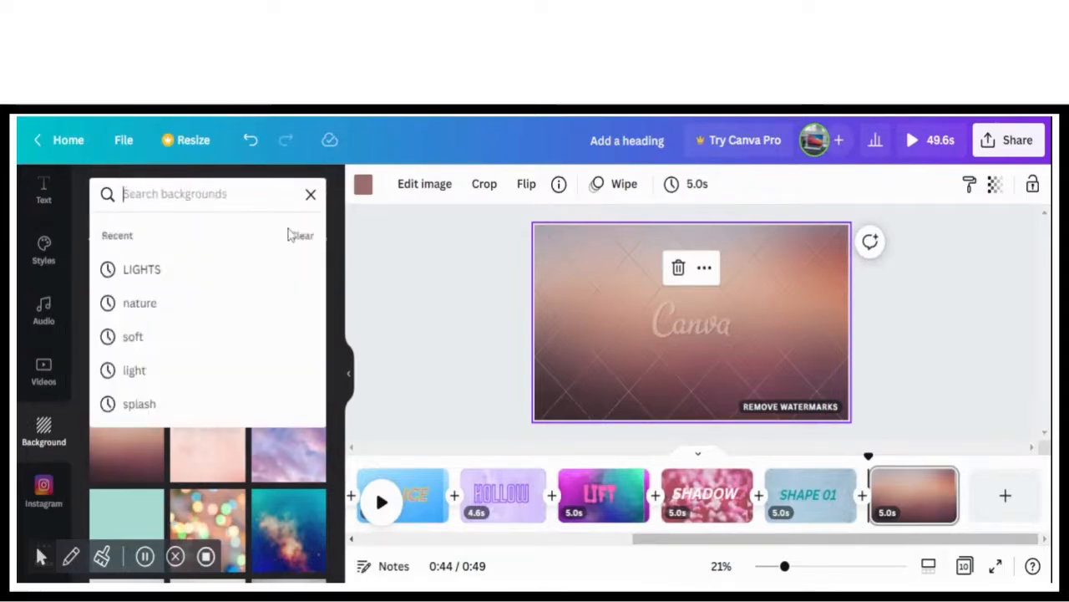
left_click(310, 194)
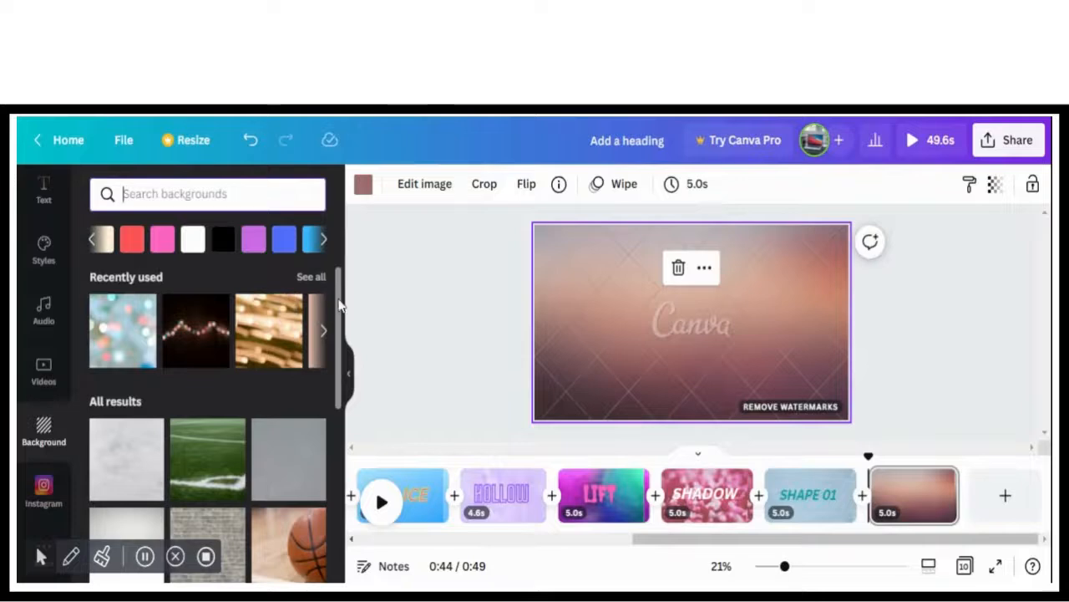
left_click_drag(338, 302, 332, 530)
left_click(224, 465)
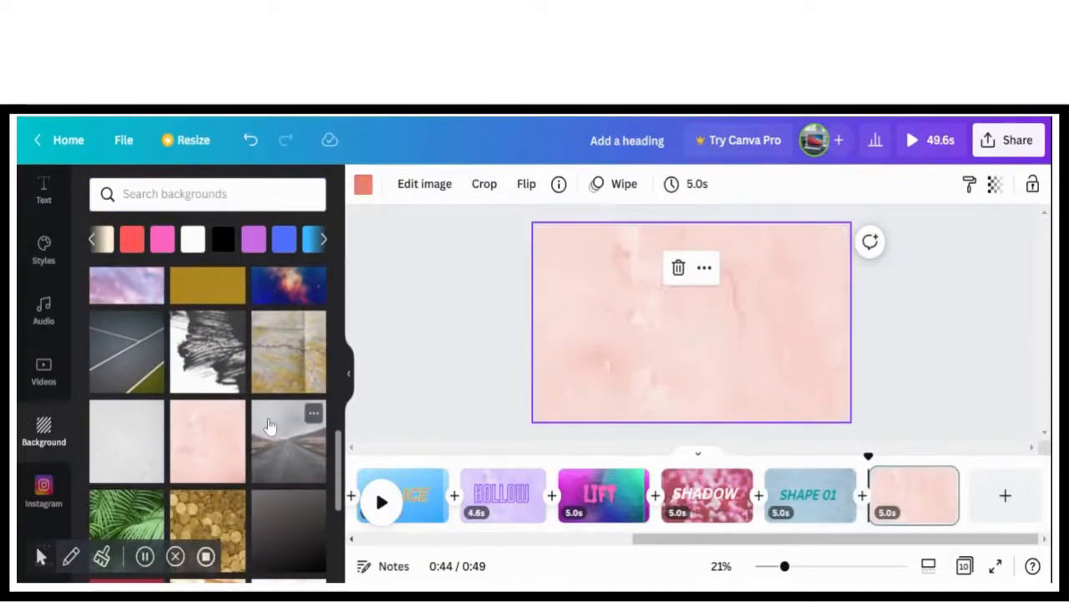
Recolour the tenth page's plaster background with orange from the default colours
left_click(366, 193)
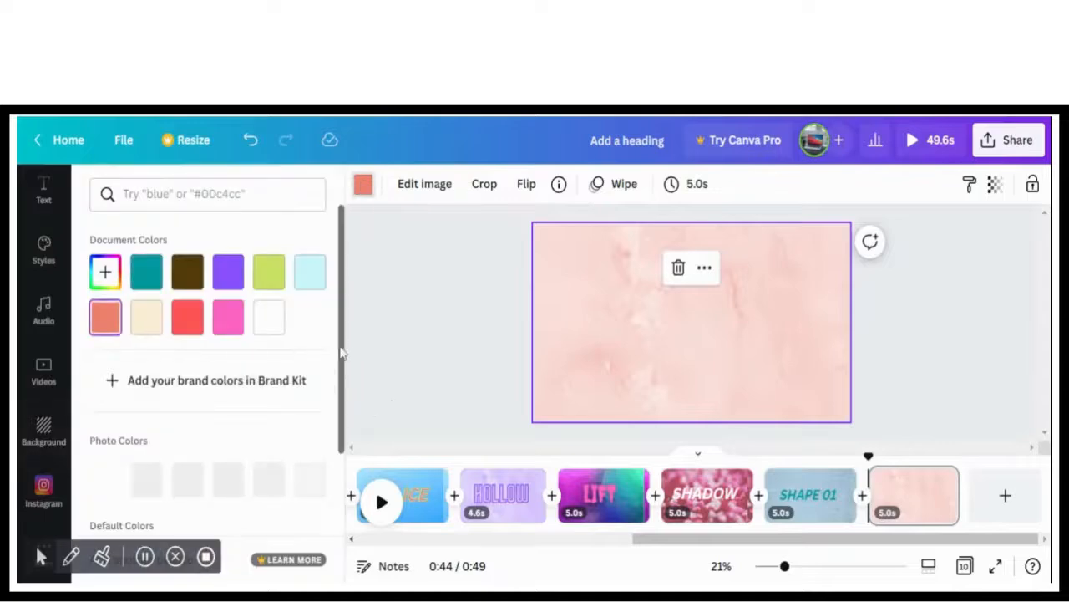
left_click_drag(343, 353, 341, 483)
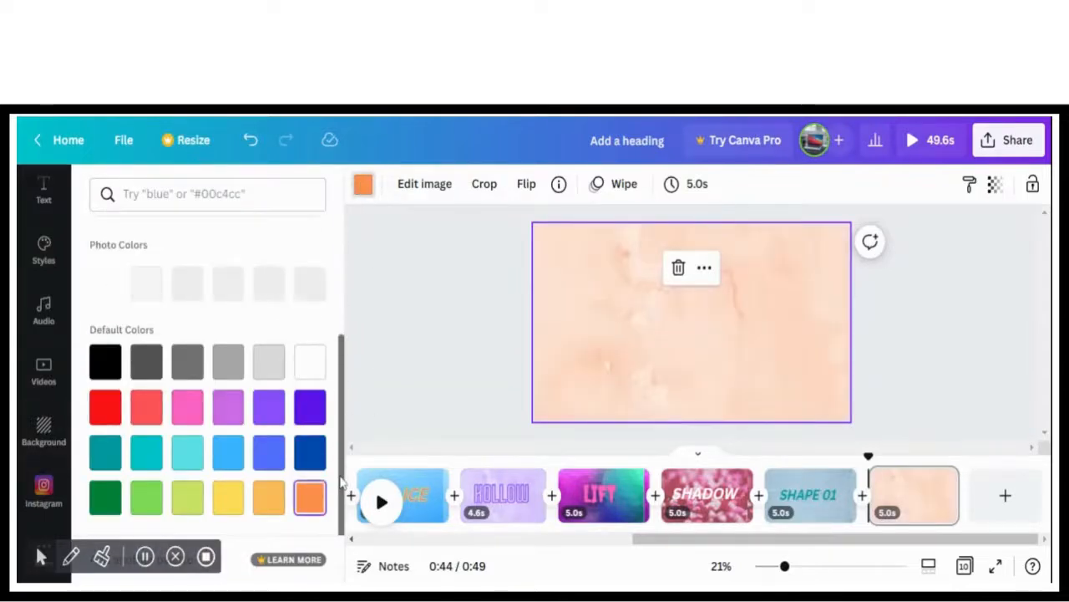
left_click_drag(643, 538, 971, 543)
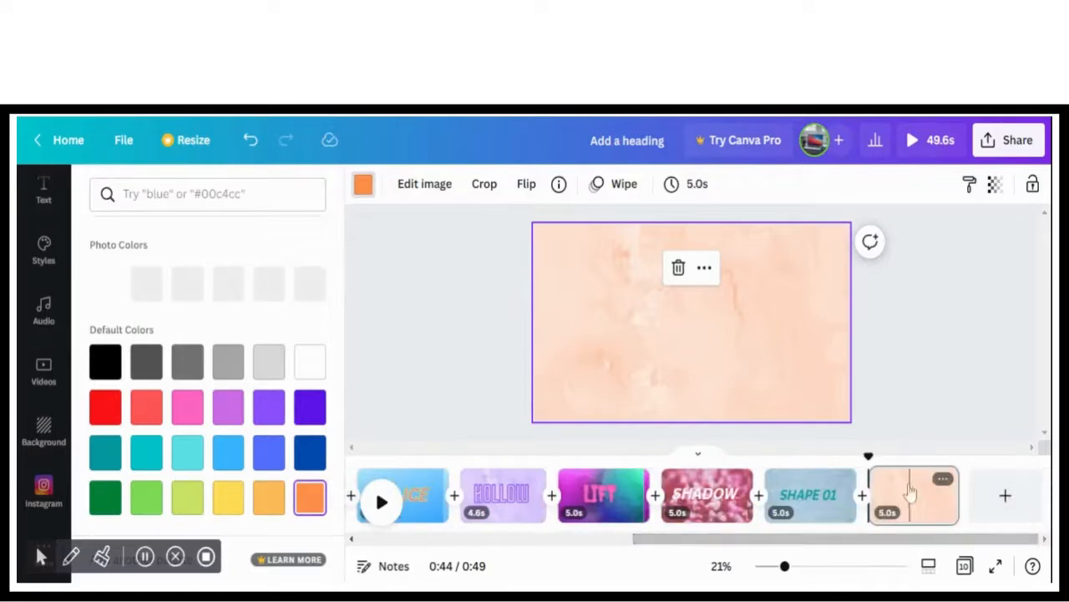
Add a heading to the tenth page and replace its text with MISS TIPS
left_click(43, 430)
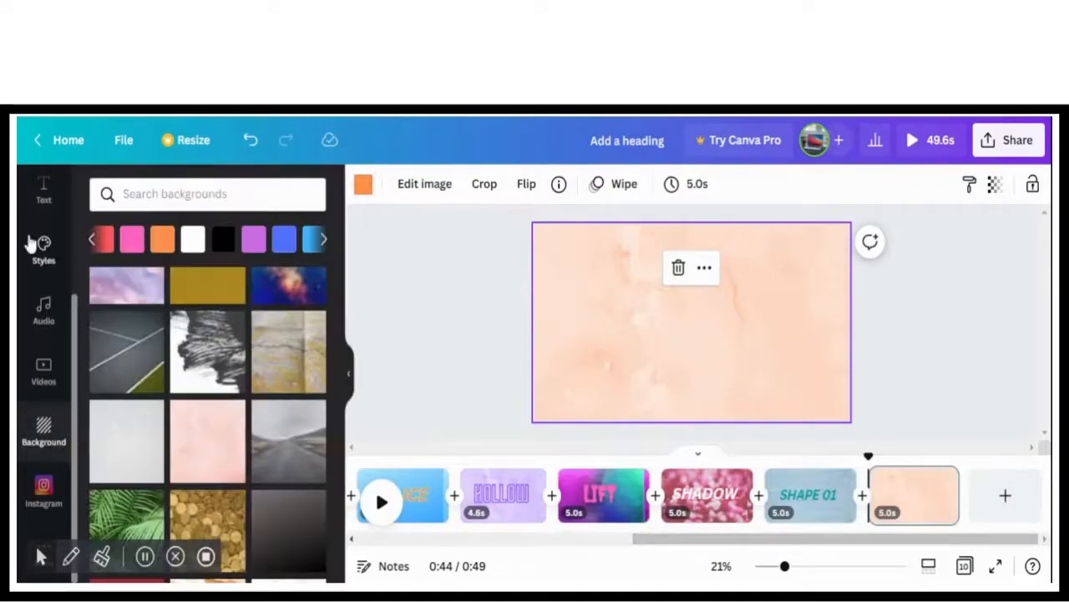
left_click(41, 200)
left_click(177, 318)
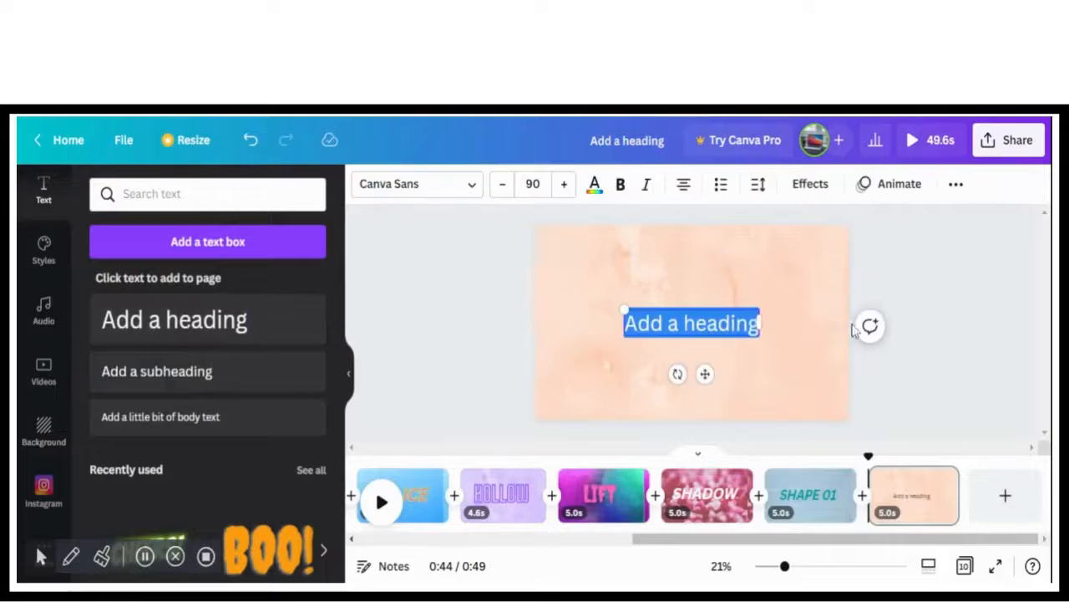
key("BackSpace")
type("MIS")
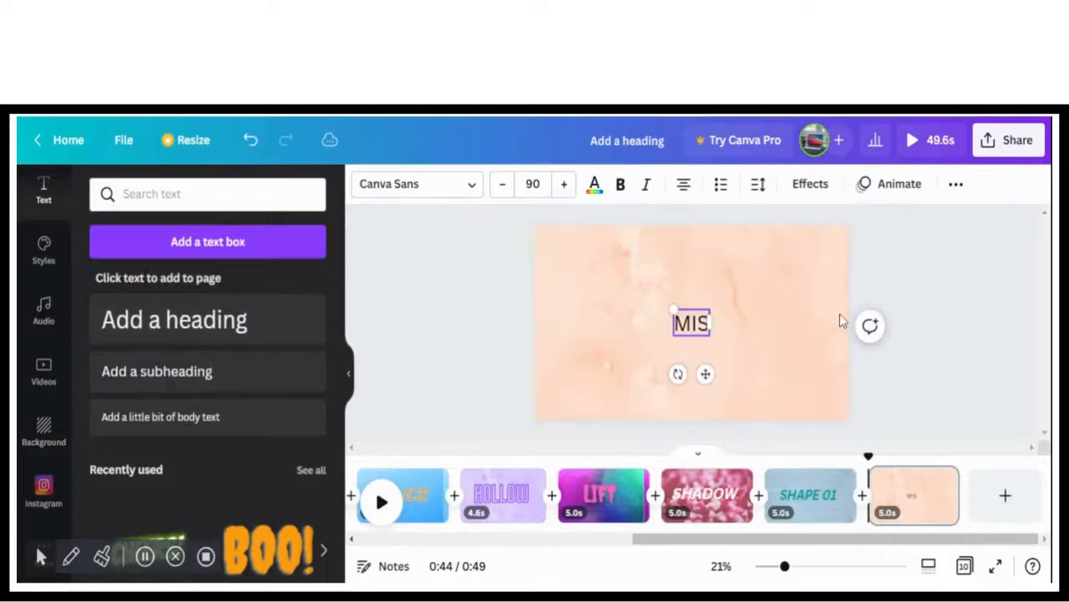
type("S TIPS")
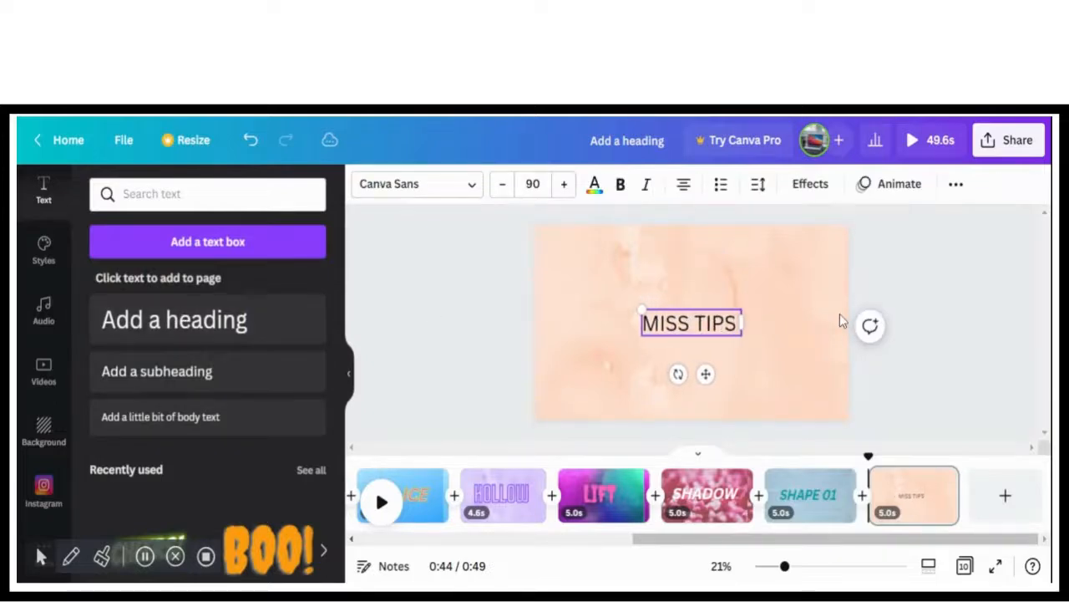
Format the MISS TIPS heading as bold and italic in the Selima font
left_click(410, 183)
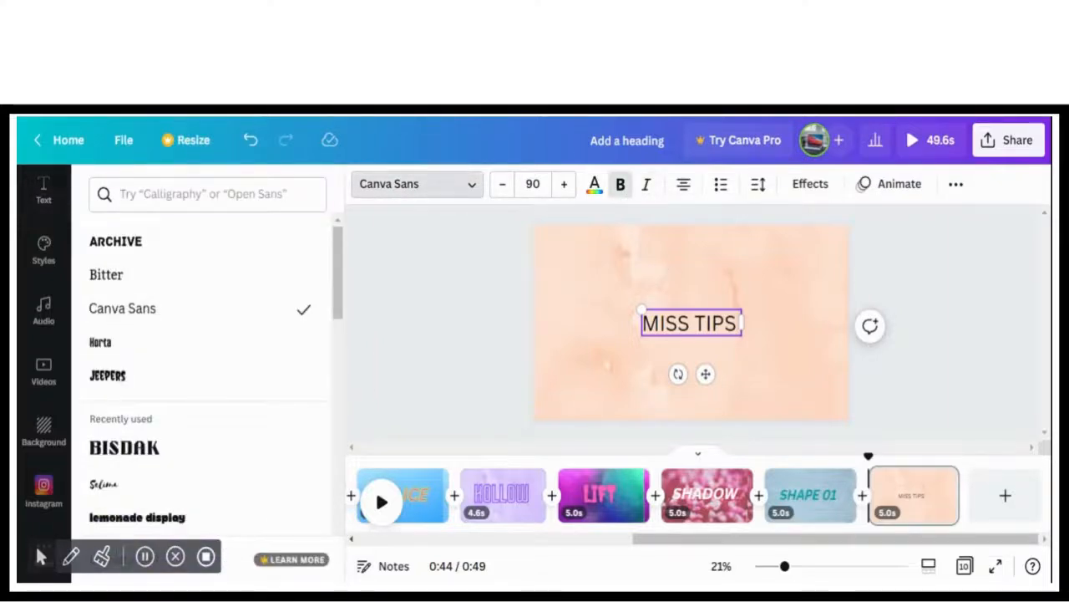
left_click_drag(739, 324, 642, 323)
left_click(619, 184)
left_click(646, 184)
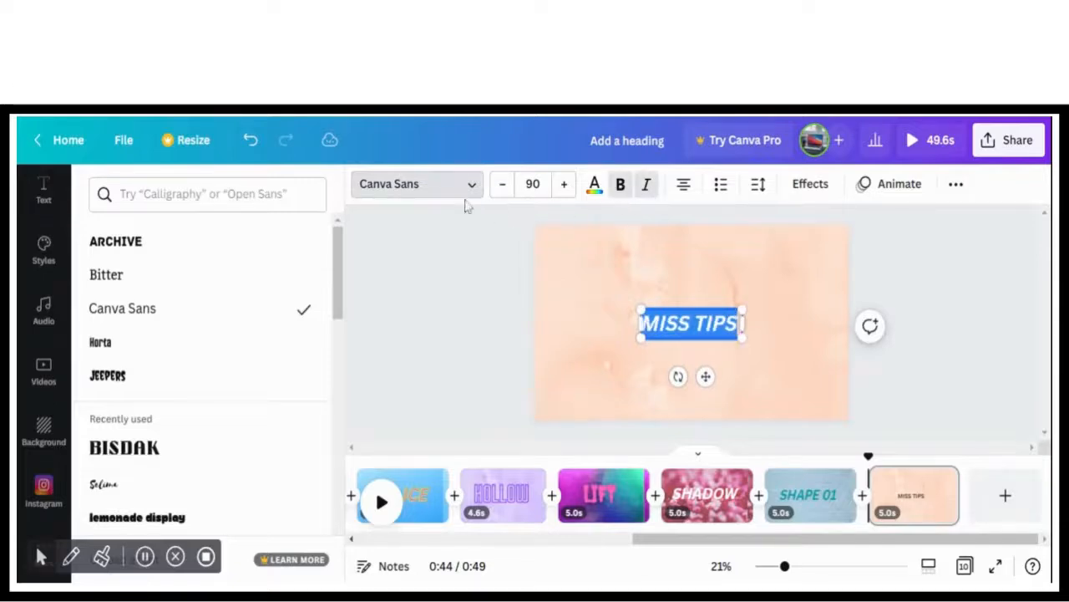
left_click(178, 485)
left_click(454, 367)
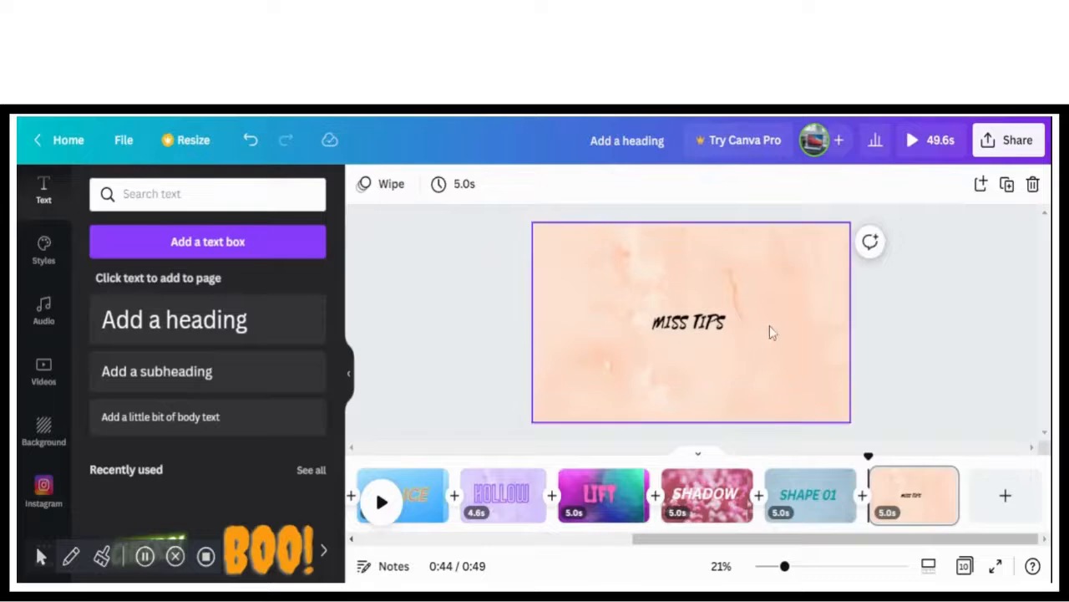
Recolour the MISS TIPS heading with orange from the document colours
left_click(711, 323)
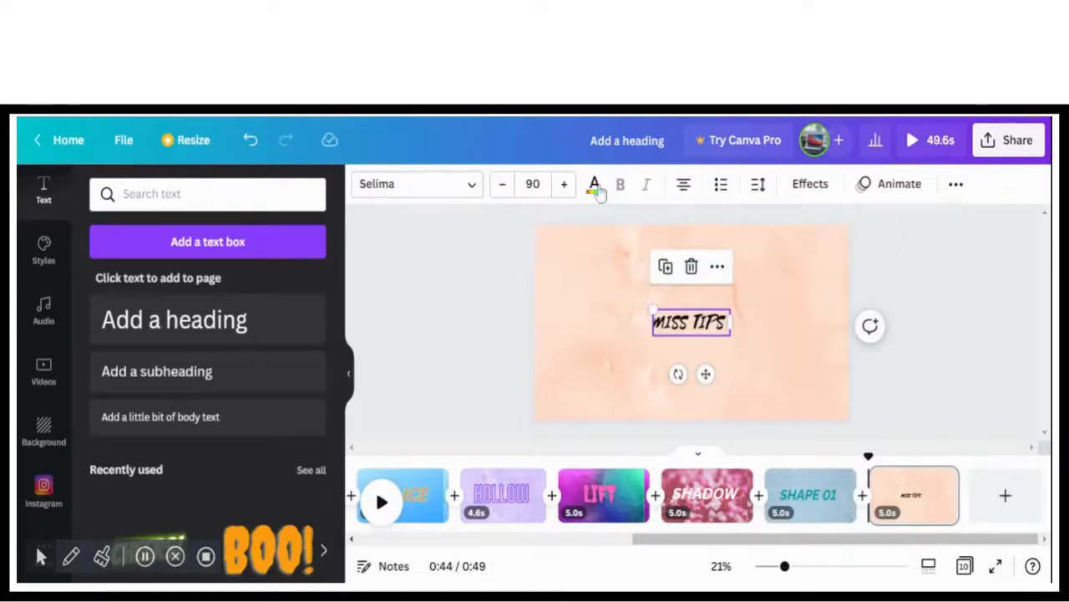
left_click(595, 187)
left_click(269, 317)
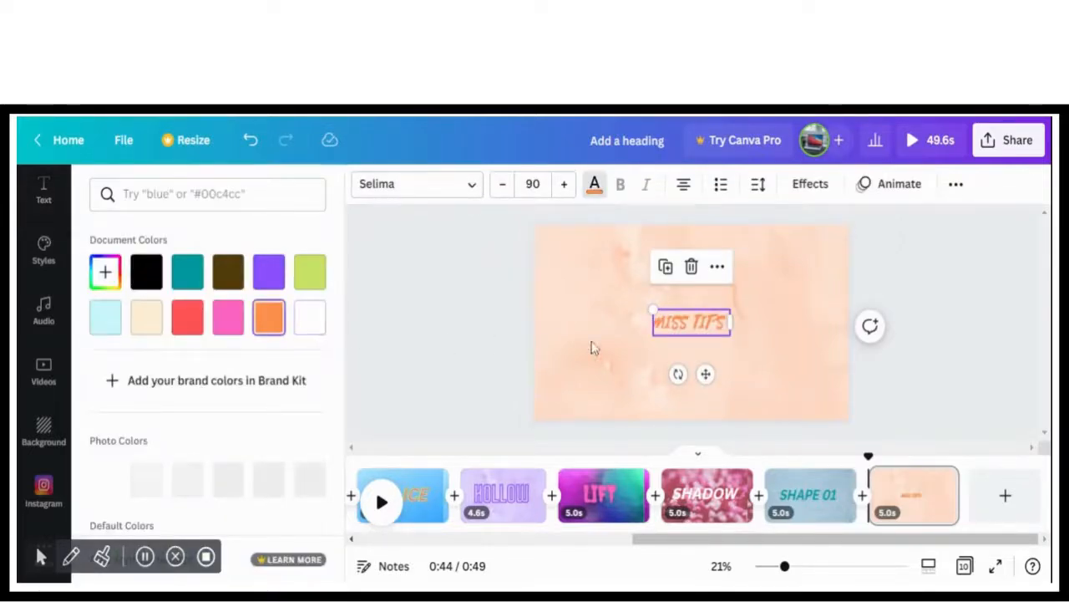
Enlarge the MISS TIPS heading to font size 193, centred horizontally on the page, and apply the Fade text animation
left_click_drag(652, 308, 691, 308)
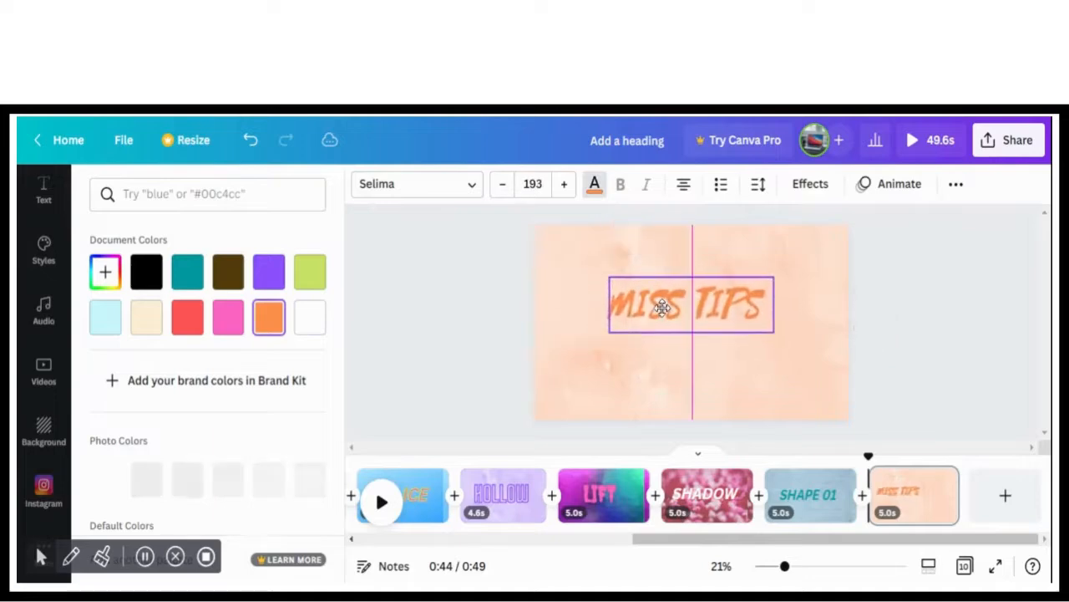
left_click(887, 186)
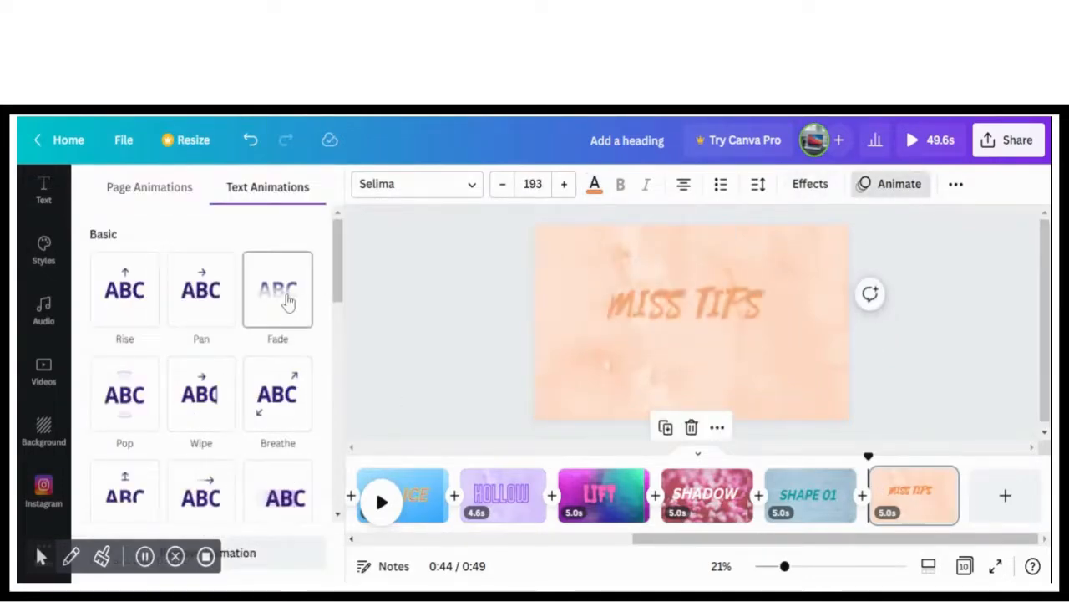
left_click(287, 299)
Apply the Curve shape effect to the MISS TIPS heading and move it up to the page's upper edge
left_click(809, 184)
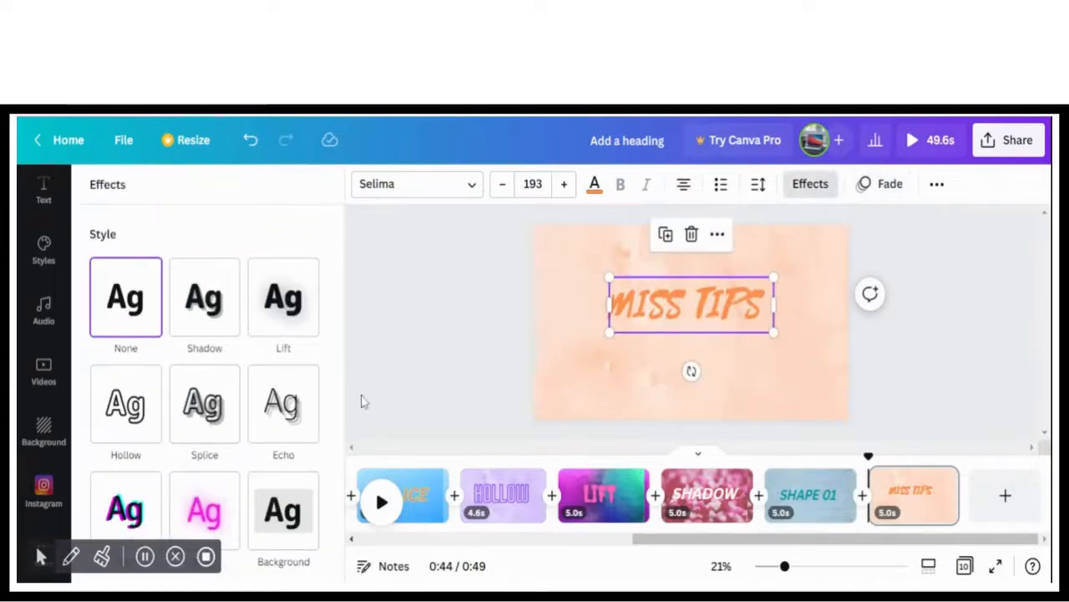
scroll(209, 376, "down", 3)
left_click(205, 501)
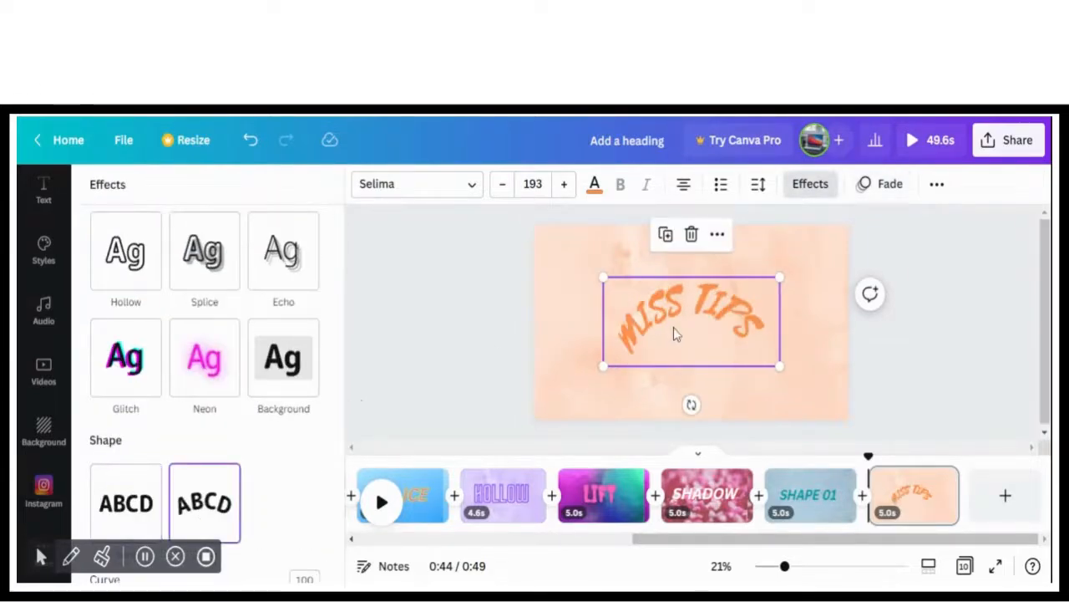
left_click_drag(677, 335, 677, 274)
left_click(985, 329)
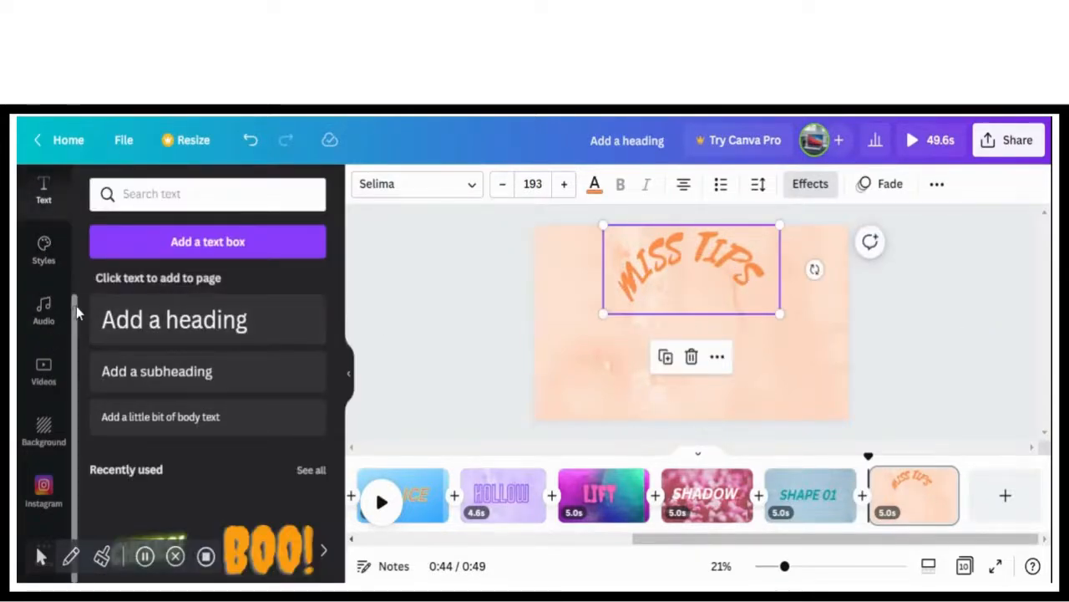
Find Frame elements and add the circular frame to the MISS TIPS page
left_click_drag(79, 311, 84, 205)
left_click(52, 224)
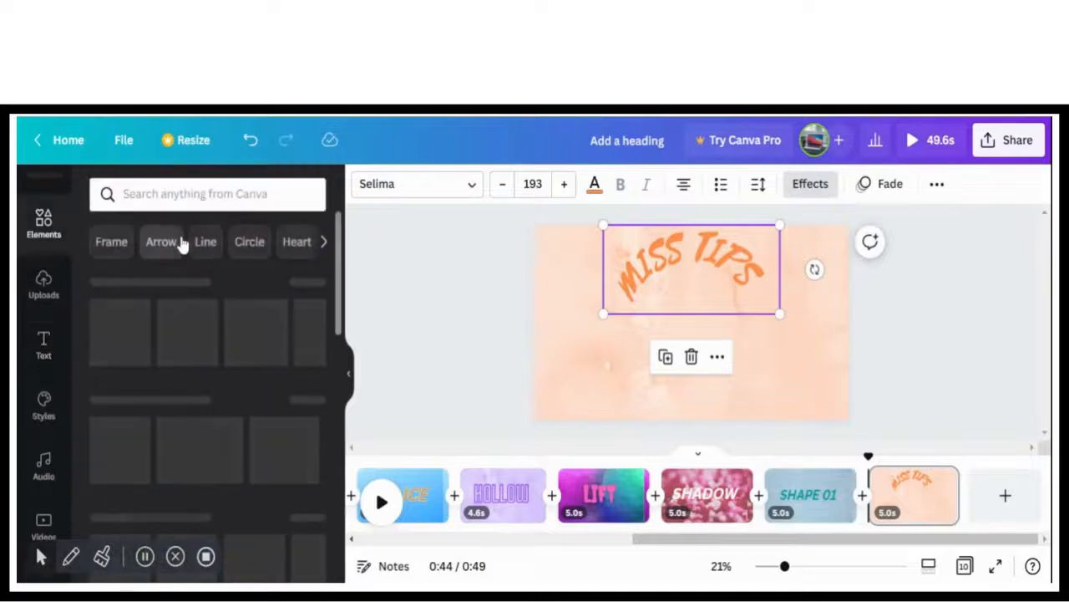
left_click(109, 242)
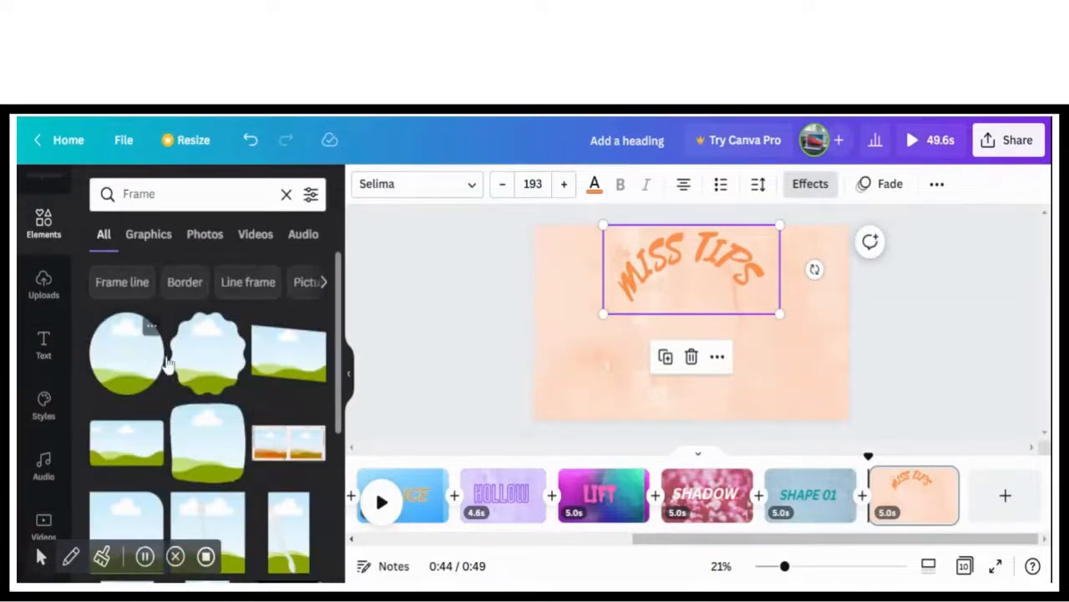
left_click(134, 370)
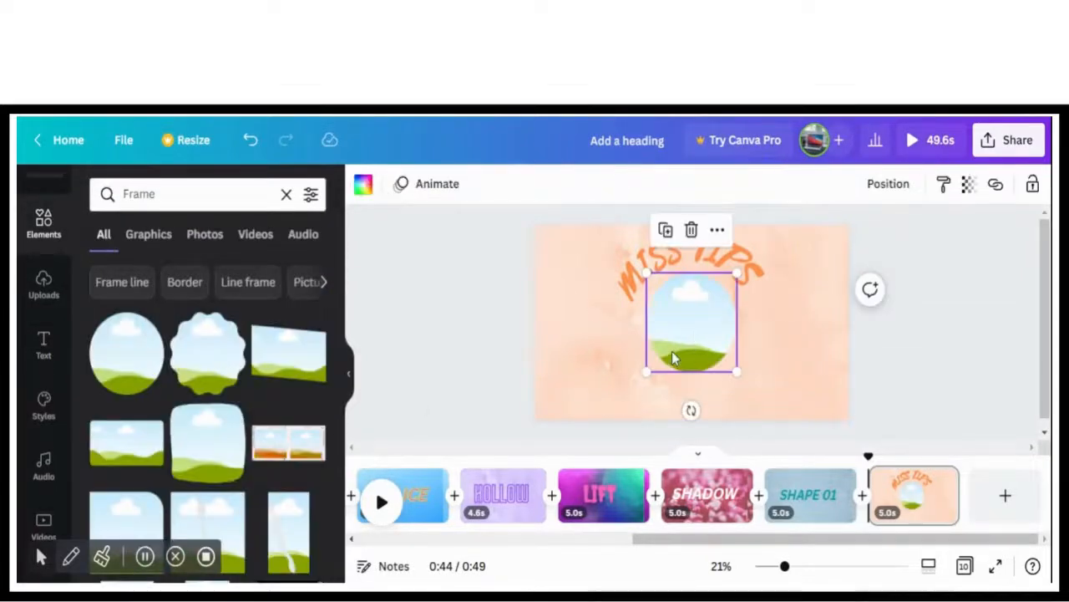
left_click(405, 347)
Add the uploaded orange-ringed portrait image to the page, crop its edges and place it inside the circular frame
left_click(46, 303)
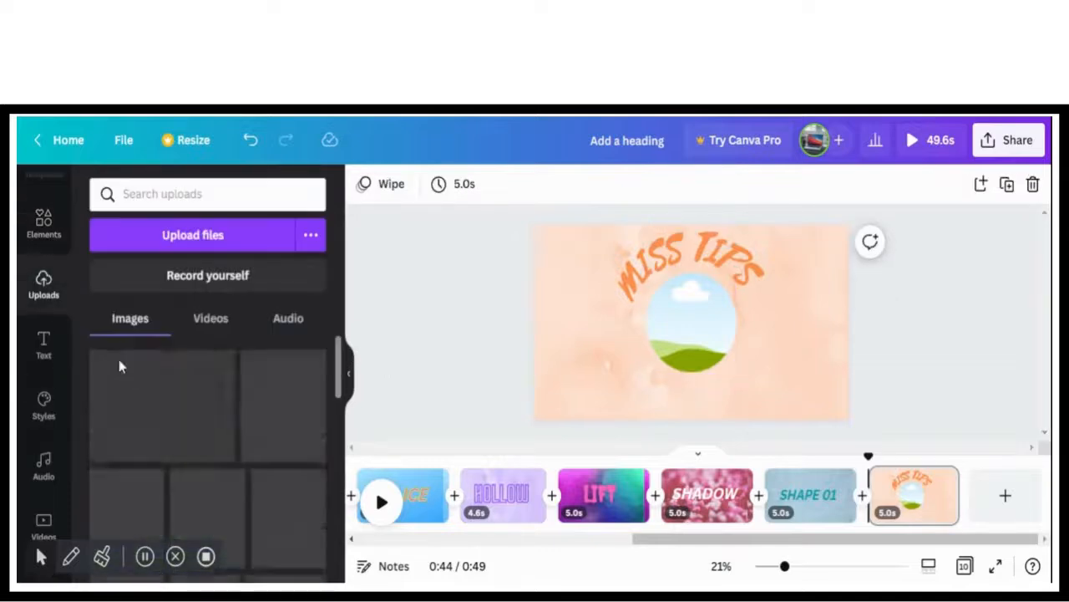
left_click_drag(121, 440, 575, 354)
left_click_drag(571, 290, 574, 314)
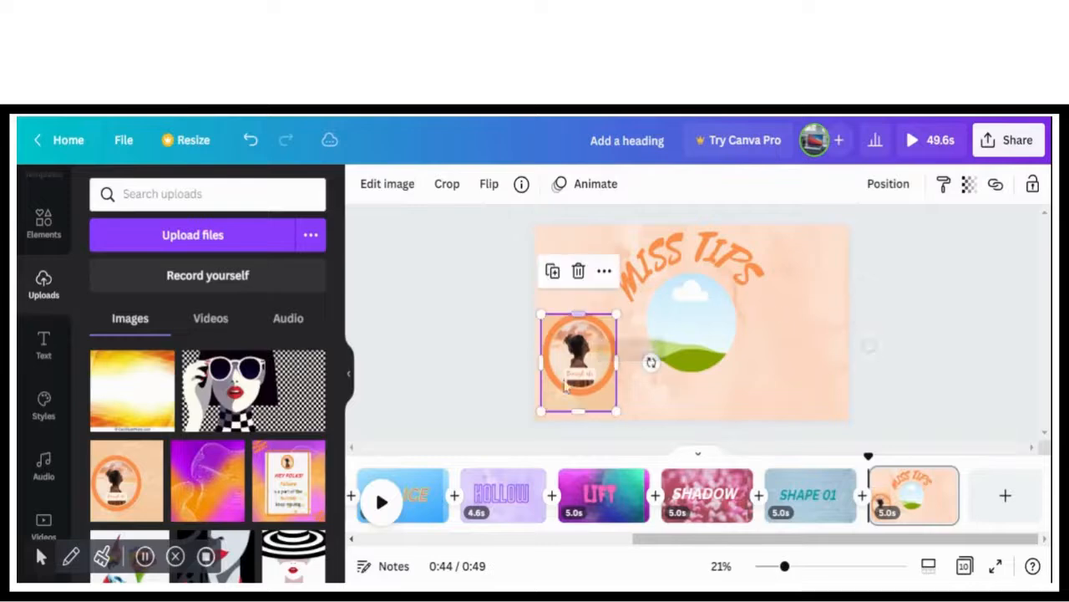
left_click_drag(569, 410, 568, 400)
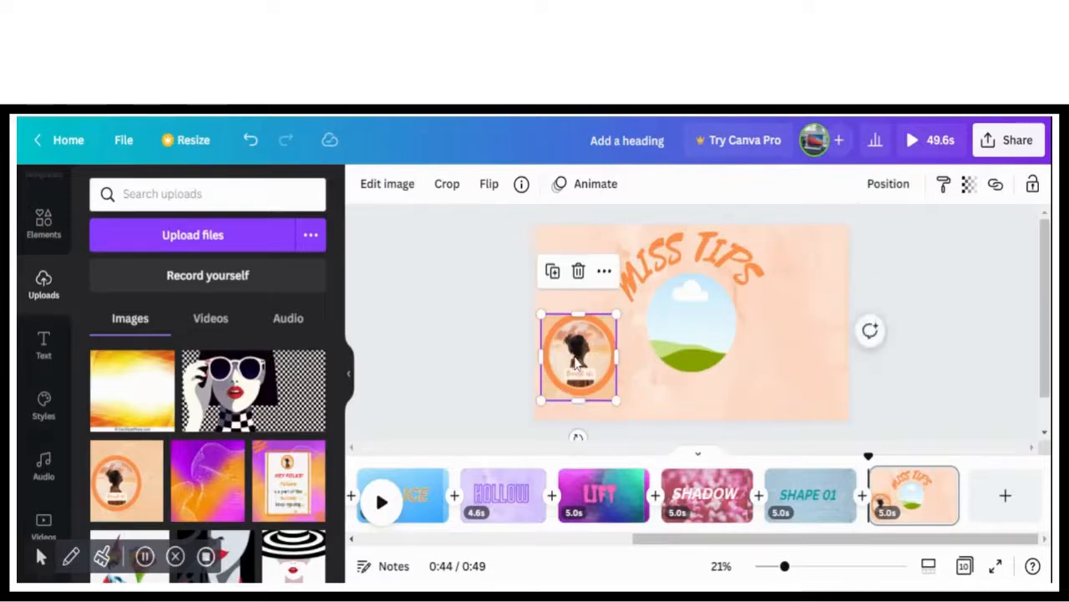
left_click_drag(574, 350, 693, 346)
left_click(792, 366)
Enlarge the framed portrait and centre it beneath the curved MISS TIPS heading
left_click_drag(647, 286, 617, 254)
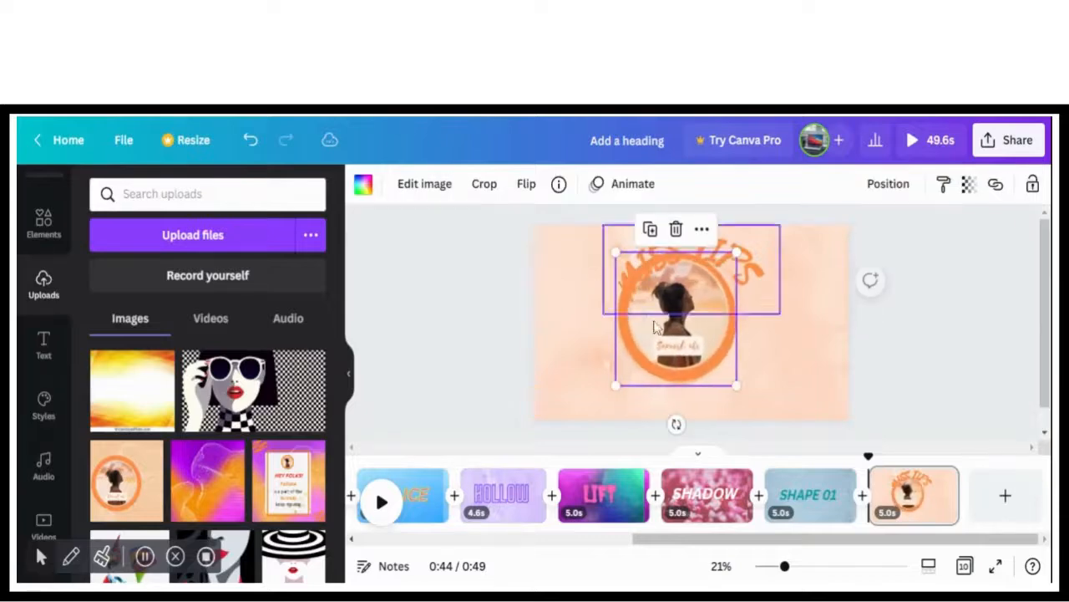
left_click_drag(656, 325, 672, 341)
left_click(783, 349)
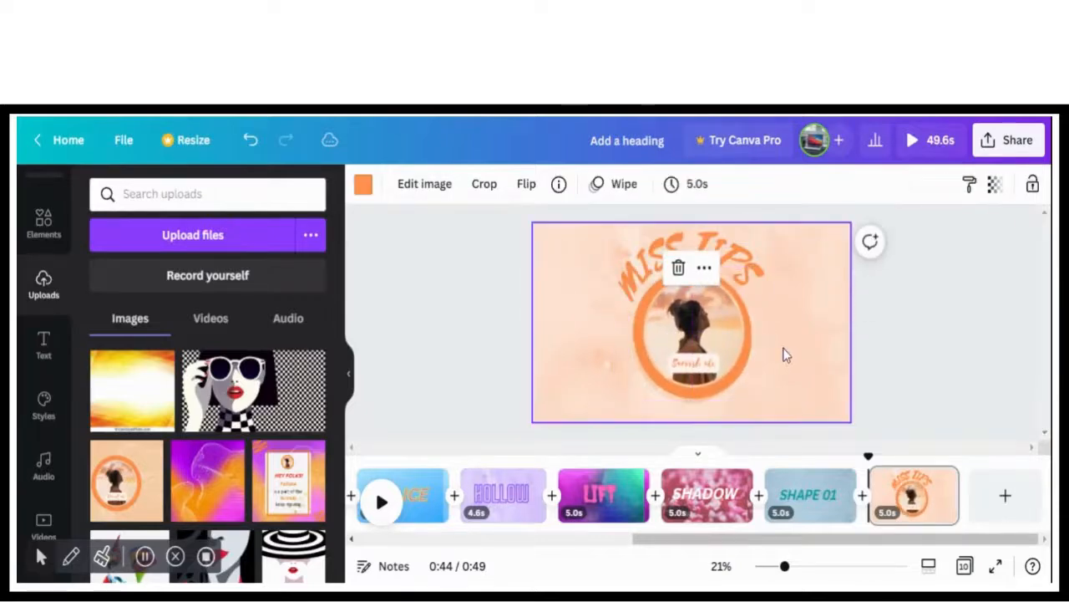
left_click(970, 288)
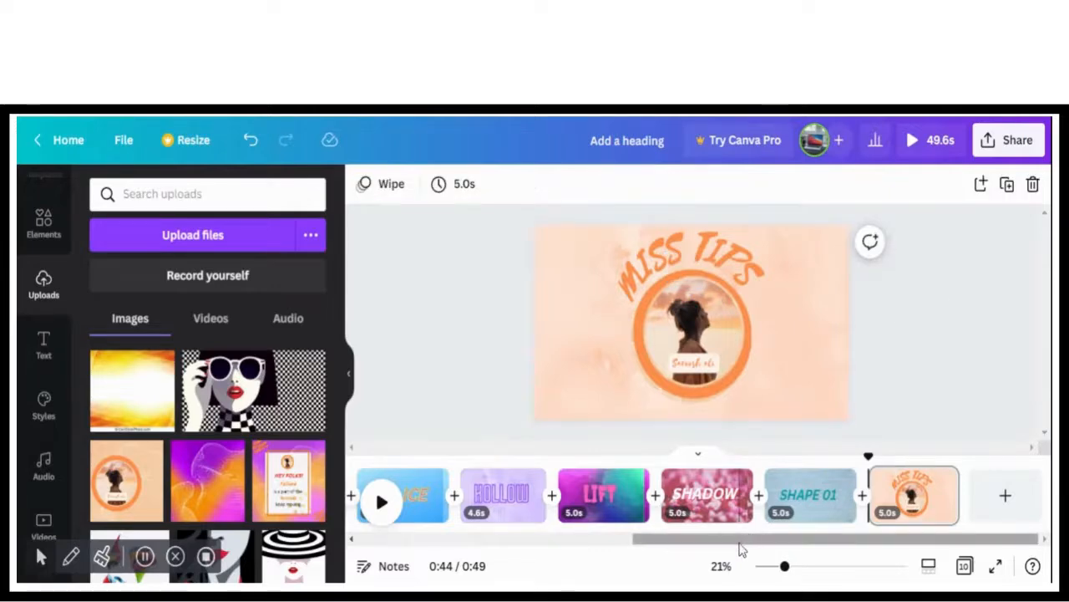
Apply the Baseline photo animation to the framed portrait
left_click(704, 362)
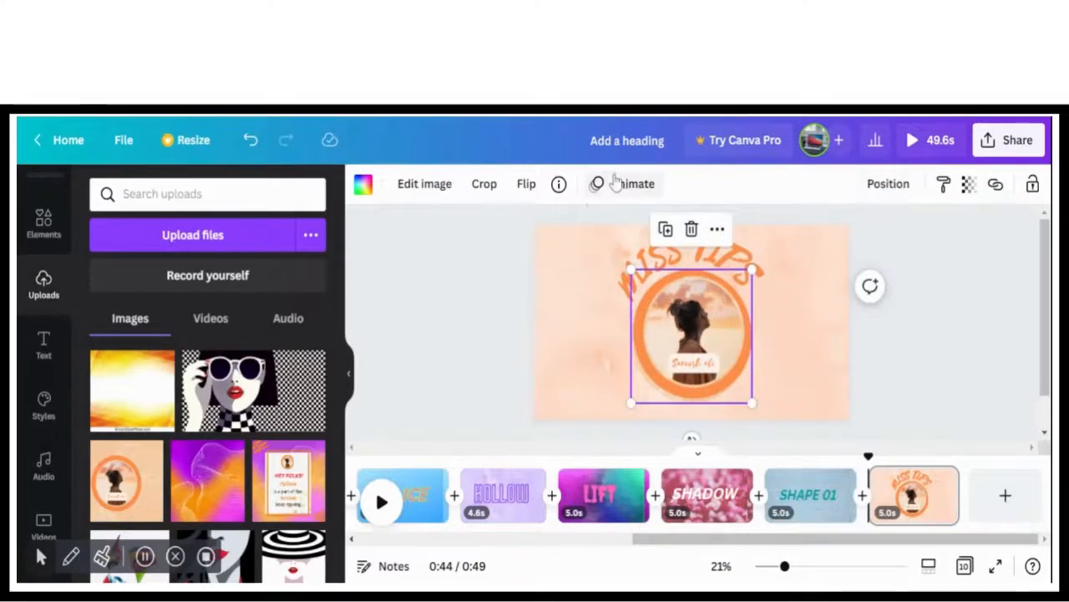
left_click(614, 182)
left_click(125, 501)
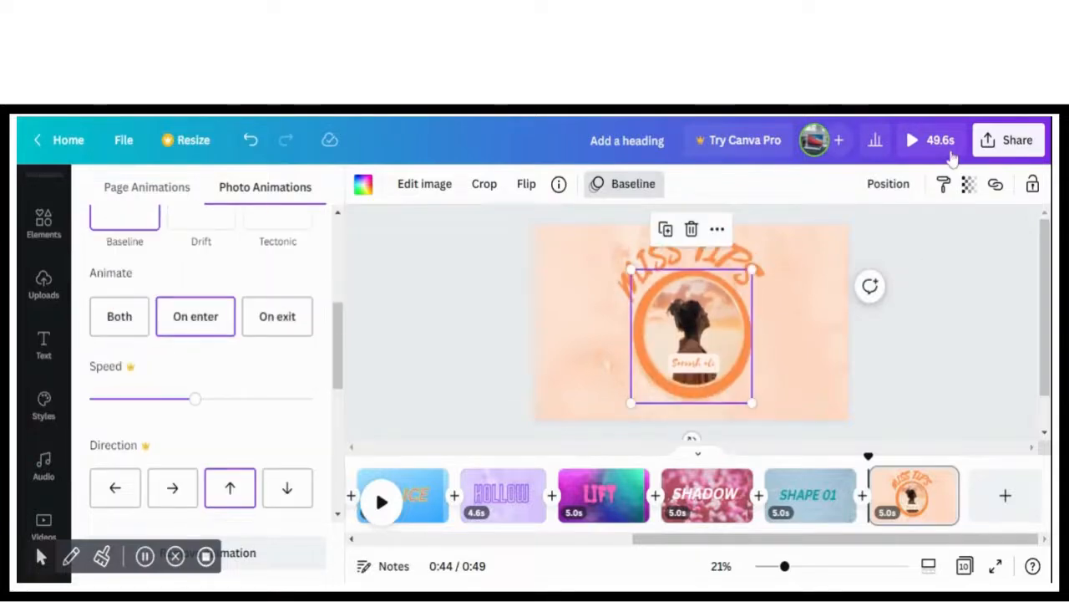
Preview the whole video through the MISS TIPS page and replay it from the beginning
left_click(933, 155)
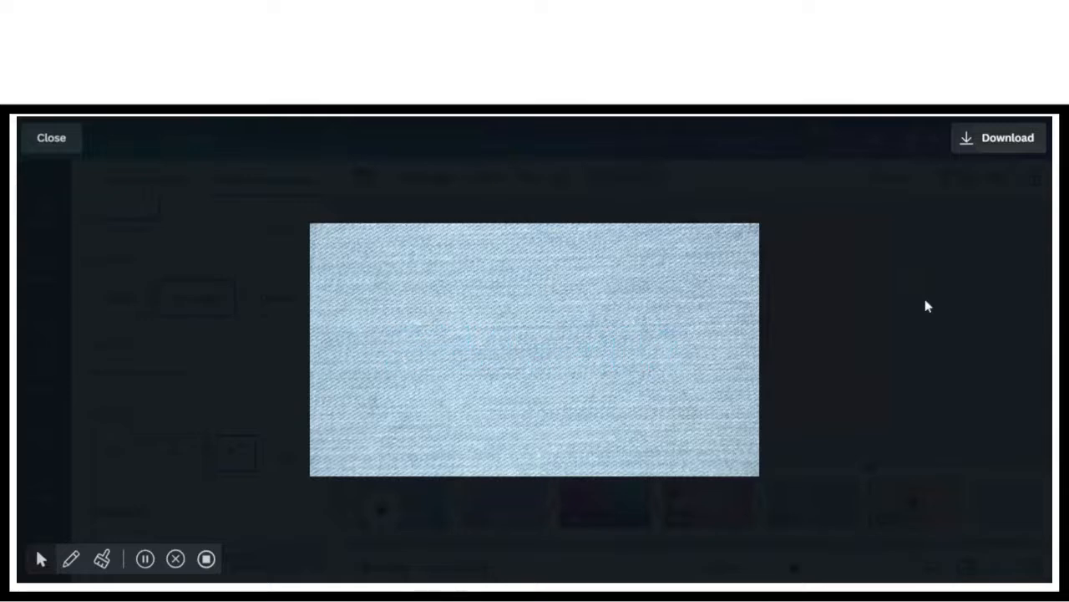
mouse_move(641, 369)
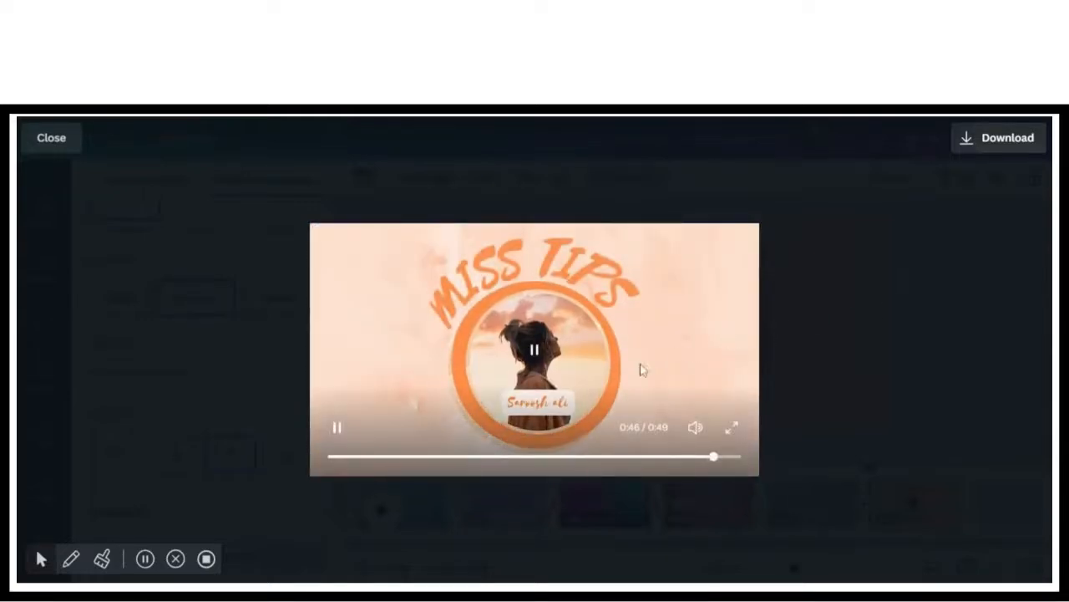
left_click(535, 352)
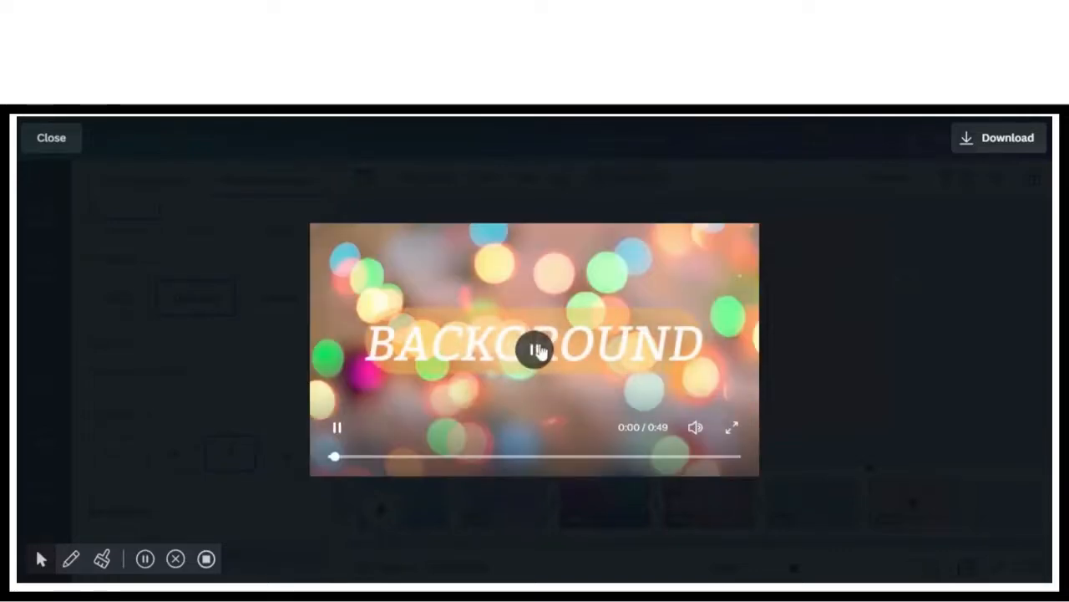